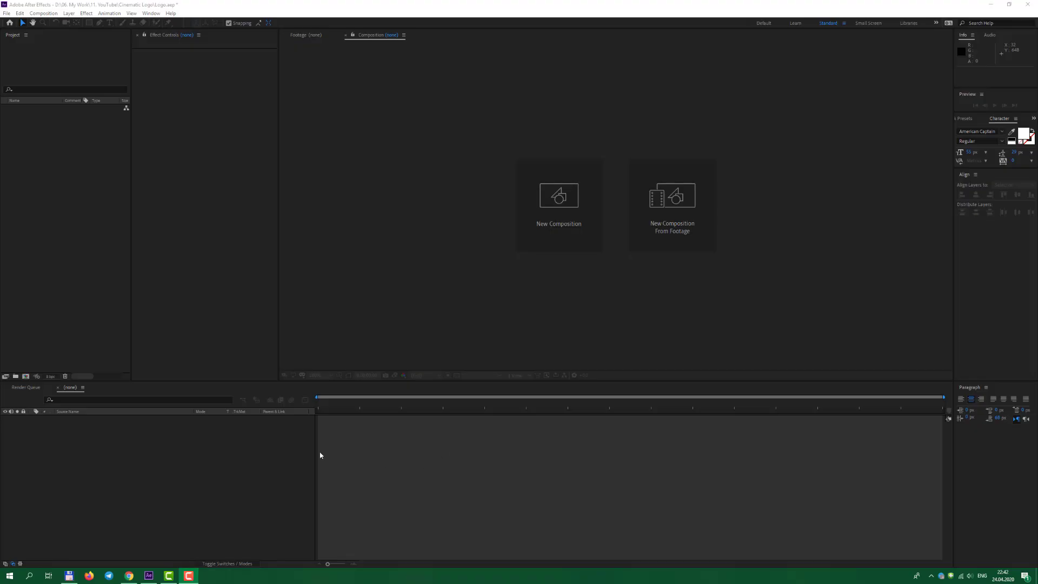
Step: Create a new composition 960 px wide named Main
left_click(246, 448)
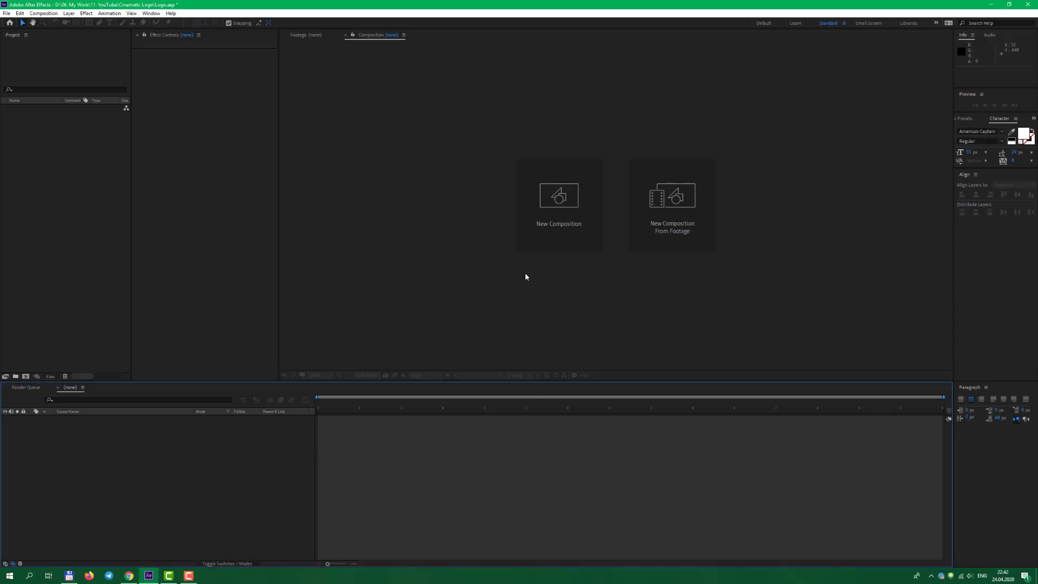
left_click(540, 220)
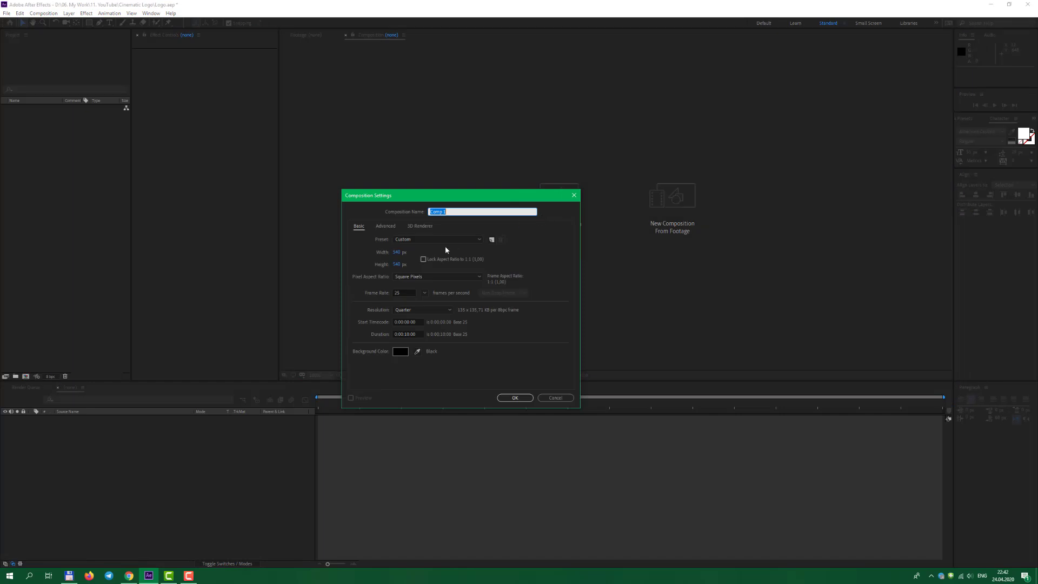
left_click(397, 252)
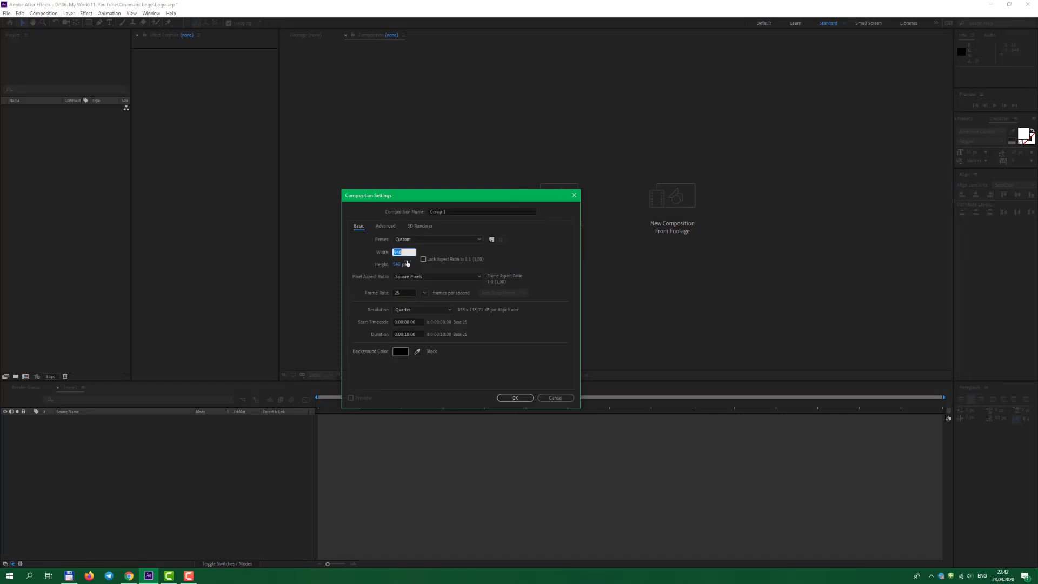
type("960")
left_click(443, 212)
left_click_drag(460, 211, 402, 207)
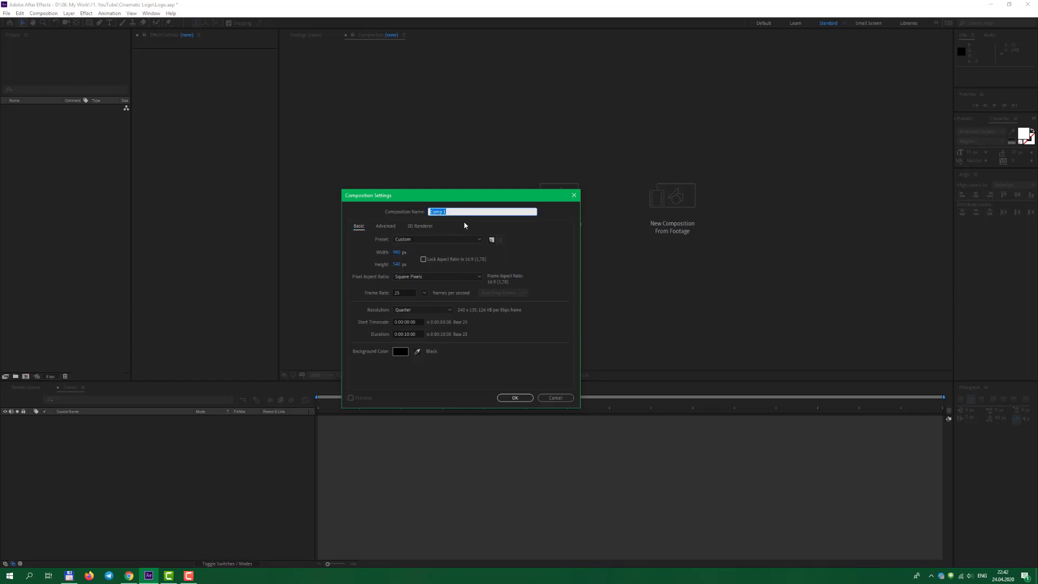
type("Main")
key("Return")
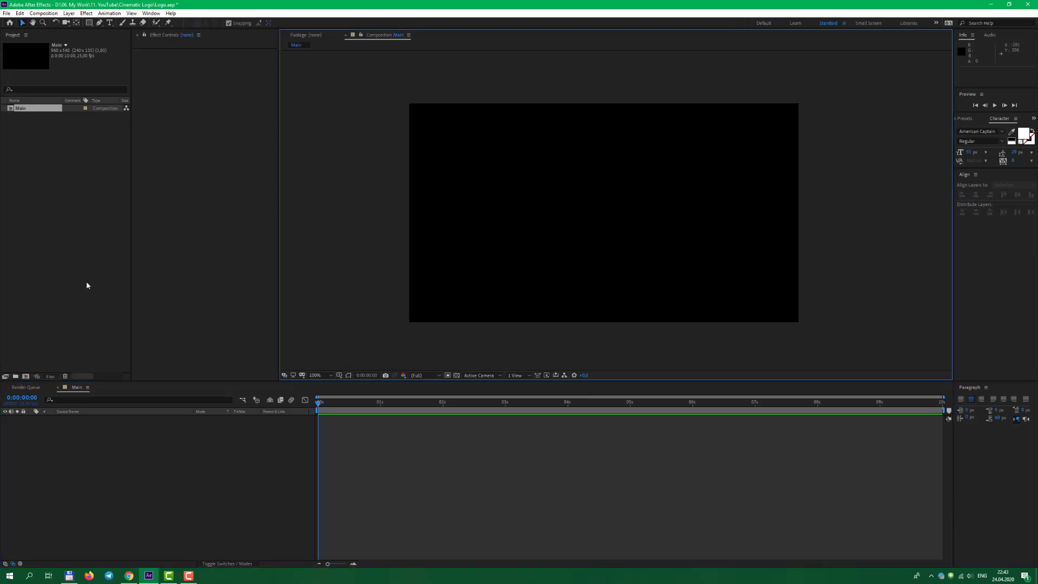
Step: Create a second composition 540 px wide named Logo
left_click(71, 322)
left_click(26, 376)
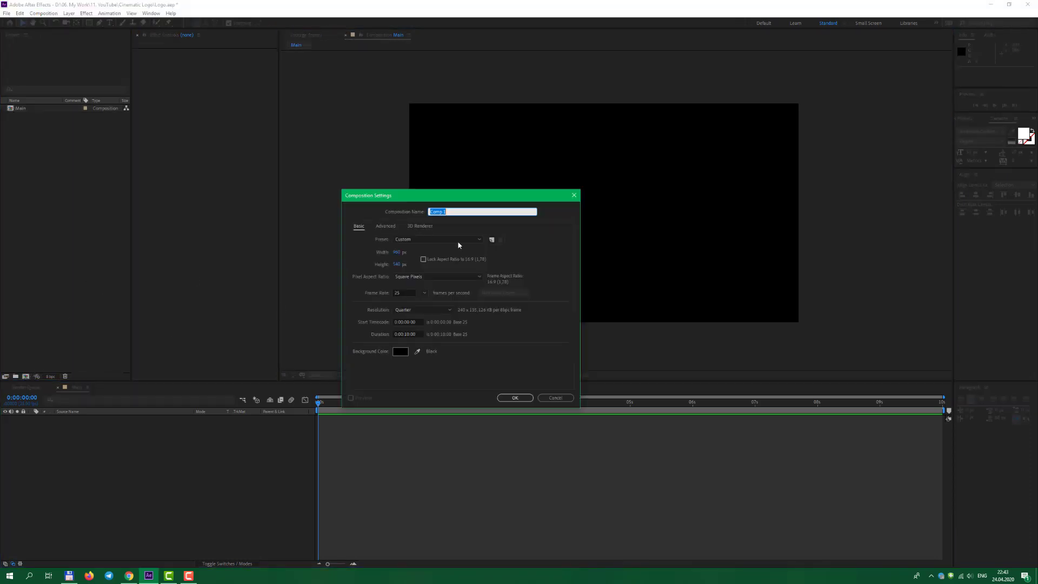
left_click(397, 252)
type("540")
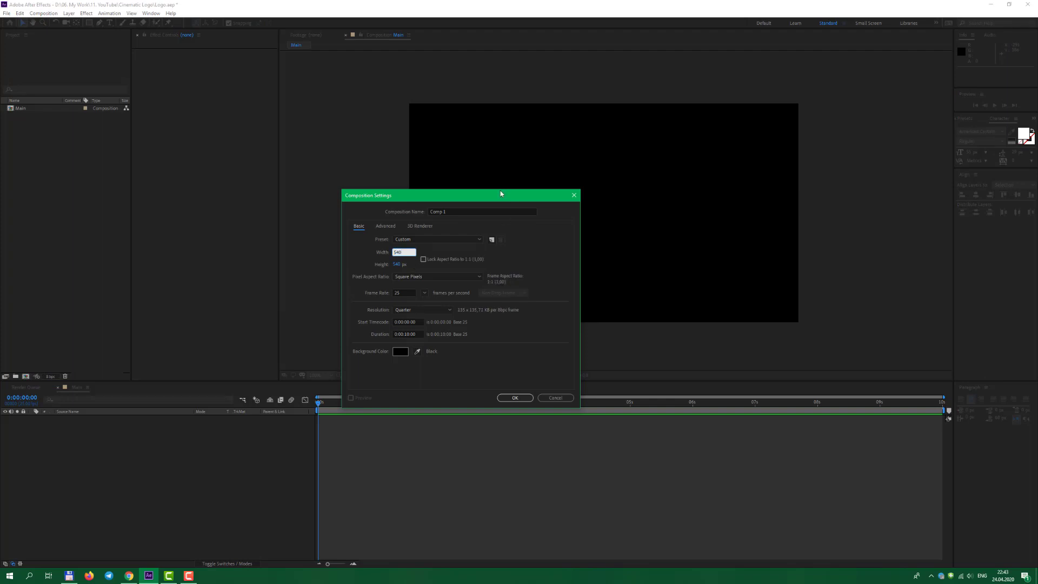
left_click(459, 211)
type("Log")
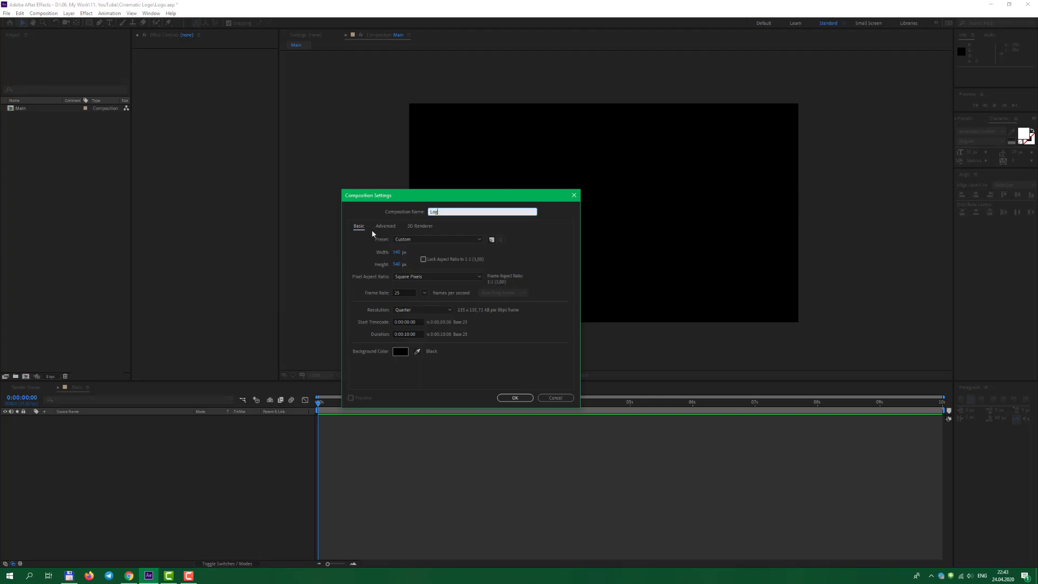
type("o")
key("Return")
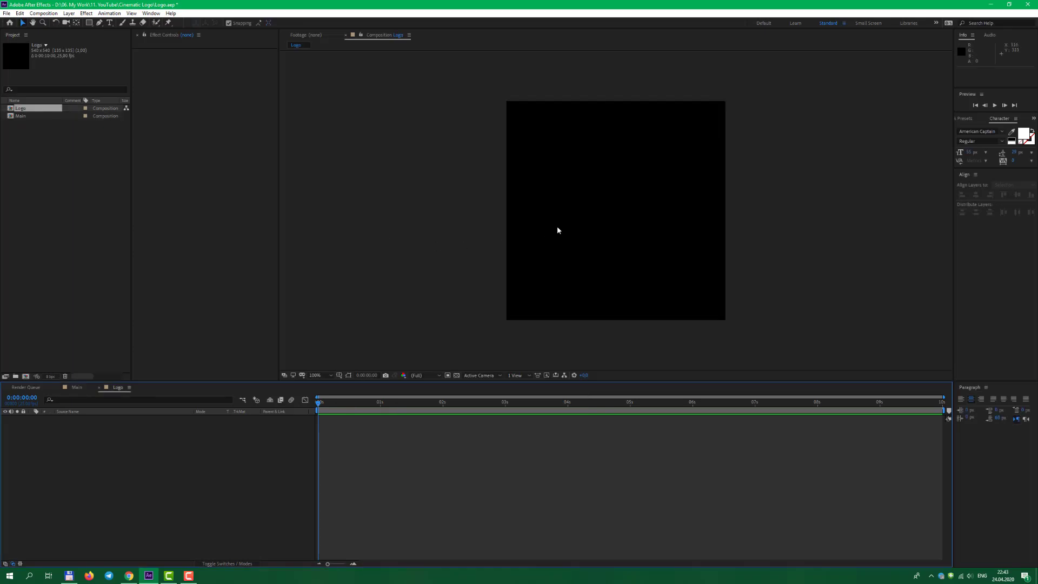
Step: Import both dragon image files from Total Commander into the Project panel
left_click(68, 575)
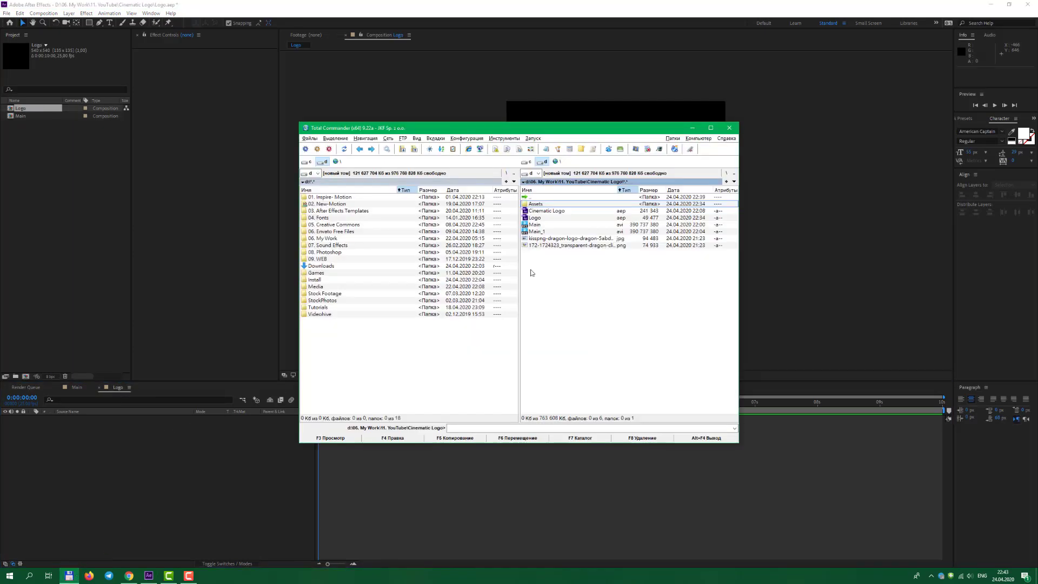
left_click(560, 238)
left_click(560, 245, "shift")
mouse_move(561, 245)
left_mouse_down()
mouse_move(94, 265)
mouse_move(88, 248)
left_mouse_up()
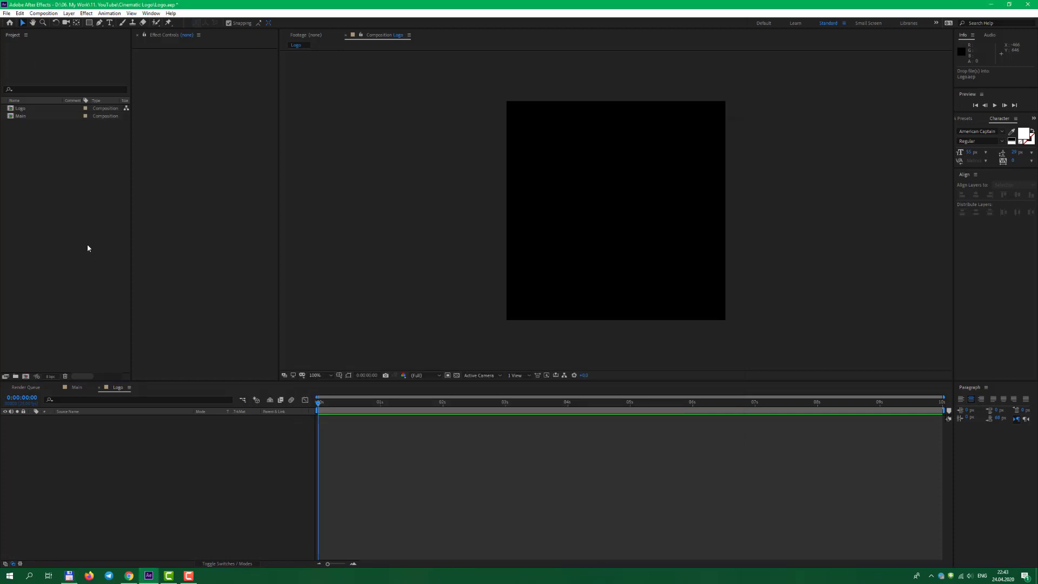
Step: Place the dragon image into the Logo composition and centre it
left_click(68, 201)
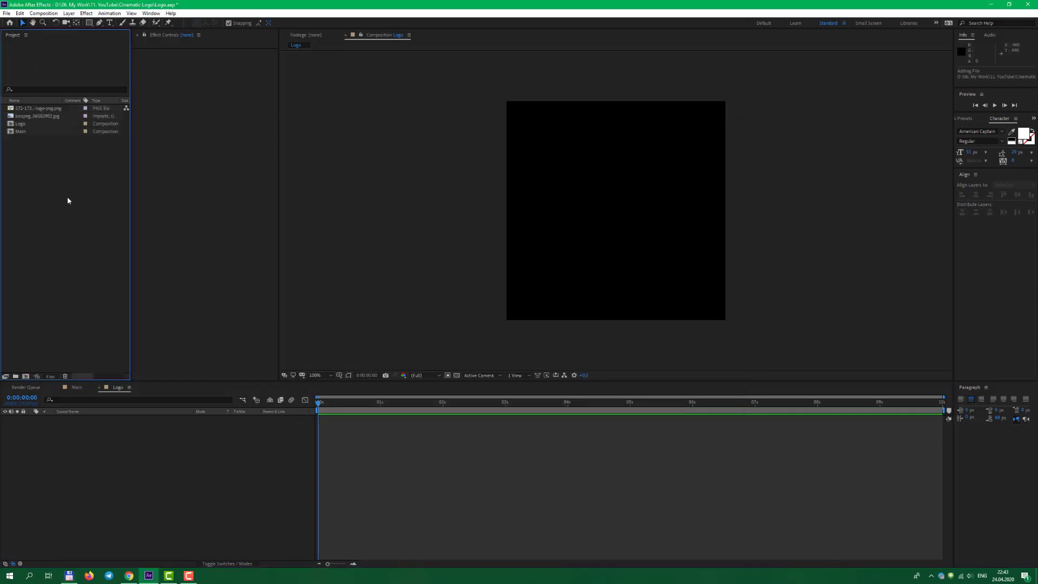
left_click(30, 117)
left_click_drag(24, 109, 613, 208)
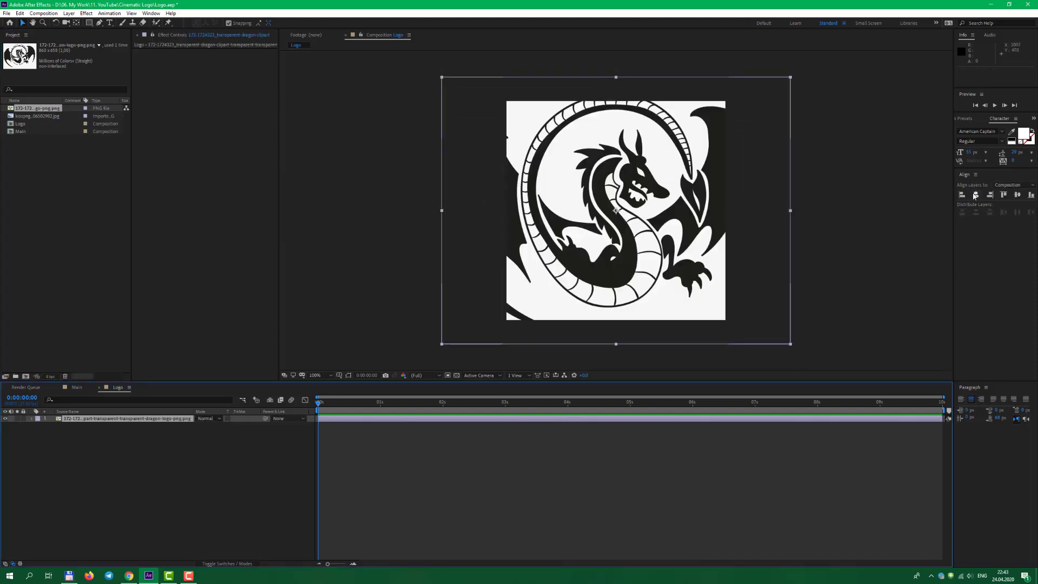
left_click(975, 195)
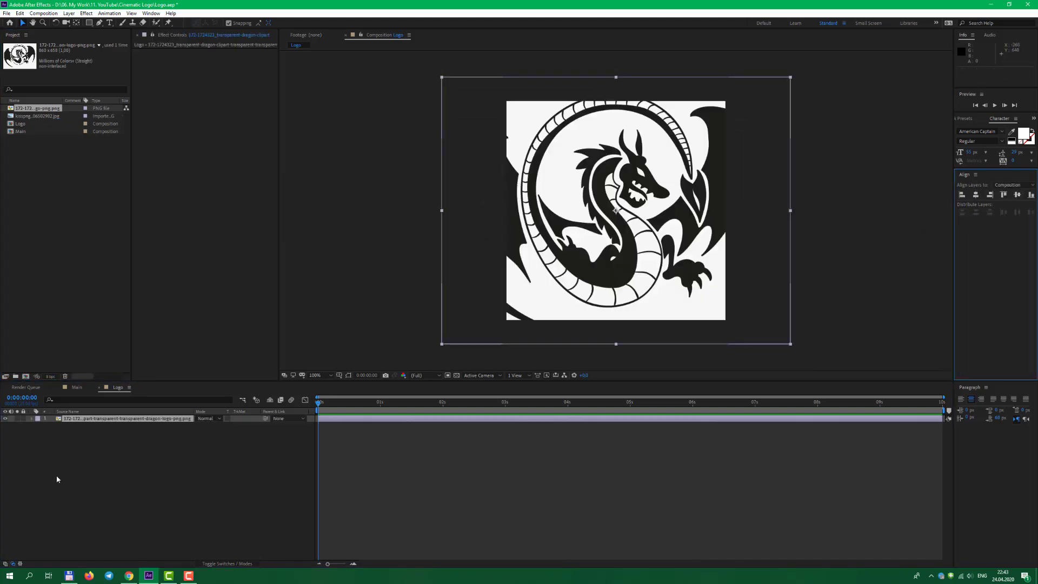
Step: Scale the dragon layer to 65% and turn on the transparency grid
left_click(73, 420)
key("s")
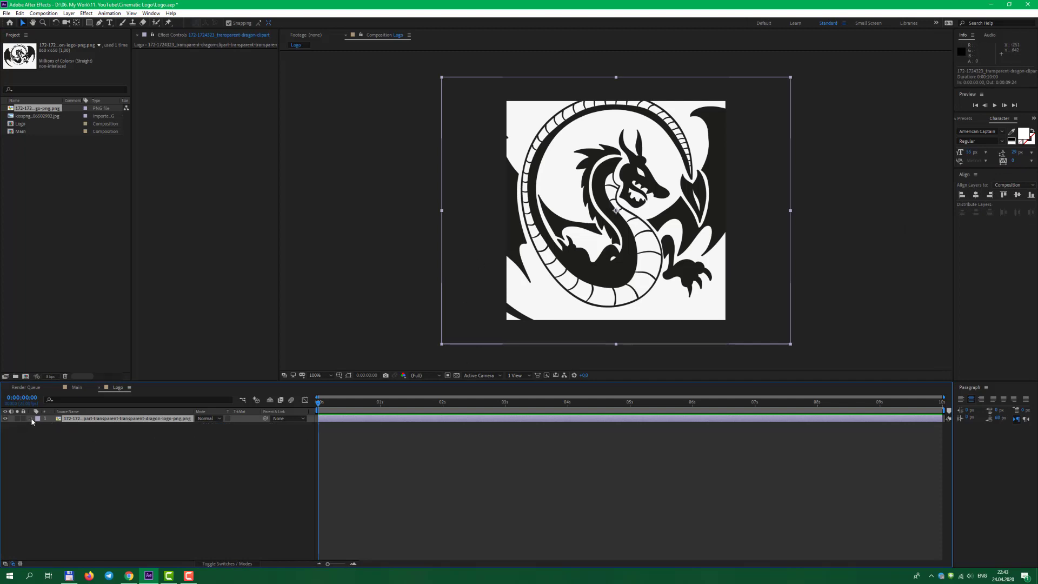
left_click(39, 425)
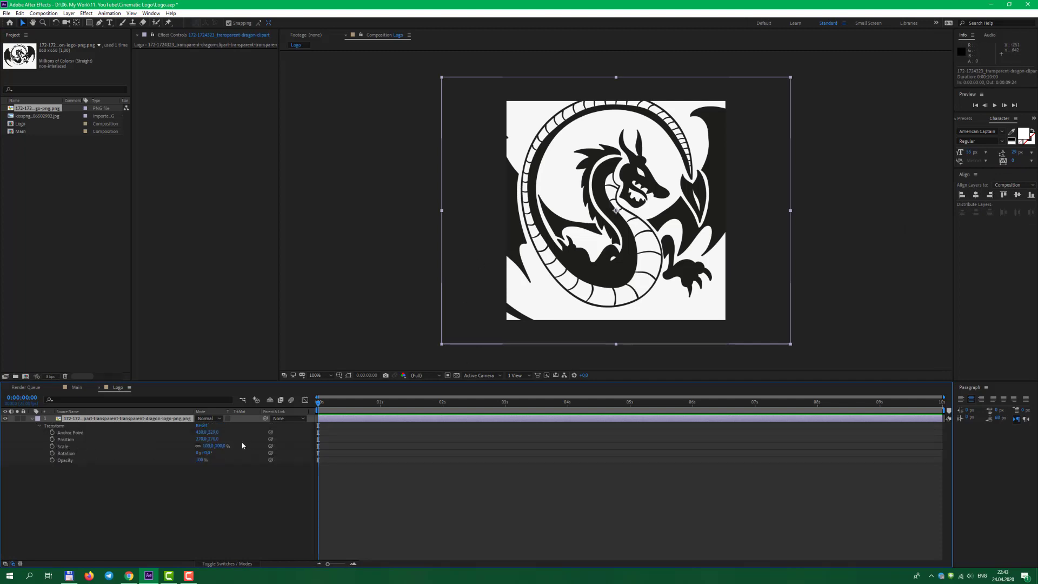
left_click_drag(222, 446, 208, 452)
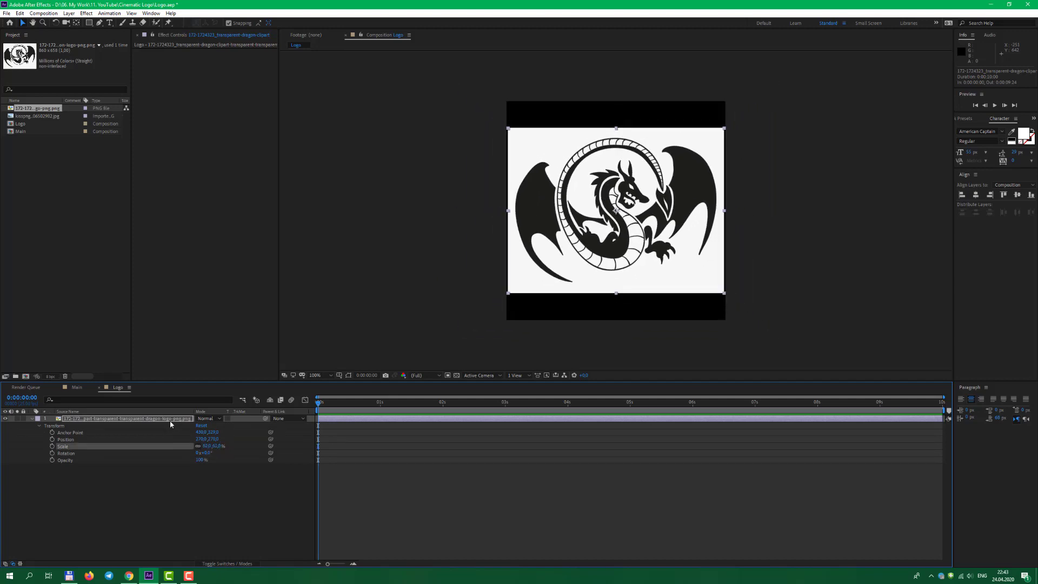
left_click(456, 375)
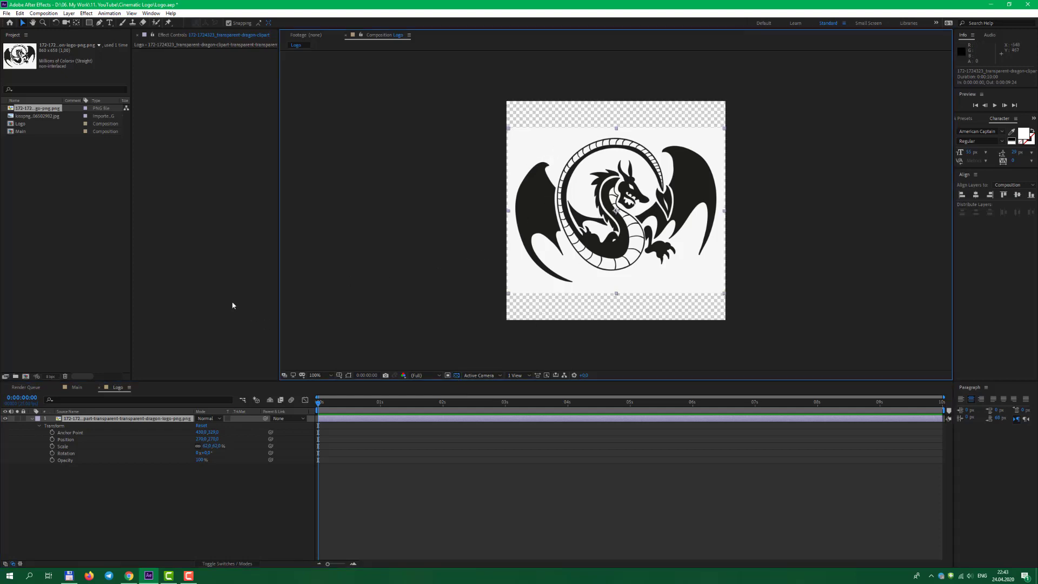
left_click(86, 13)
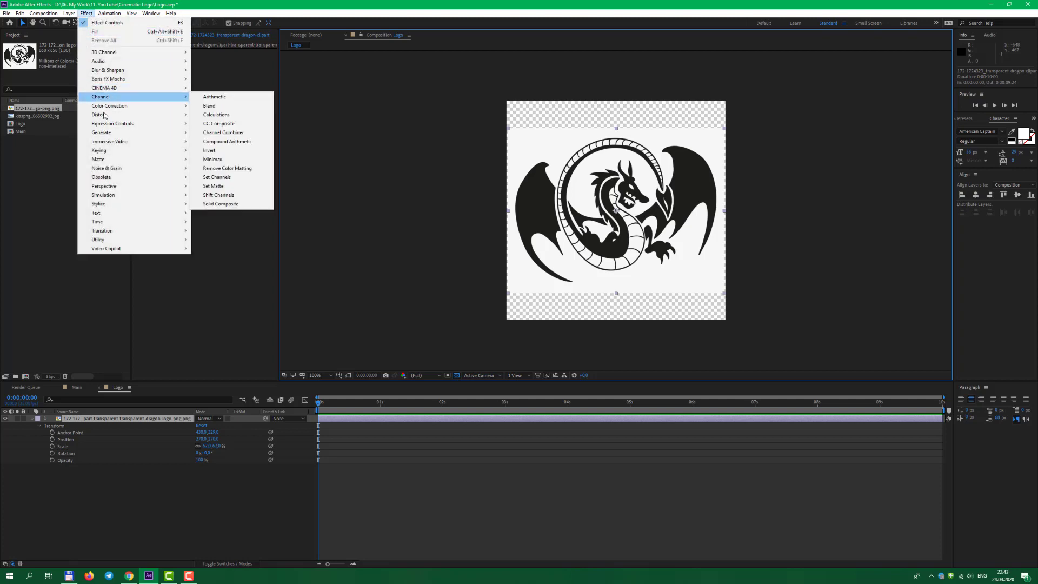
Step: Apply Linear Color Key to the dragon with the white background as key colour
mouse_move(106, 151)
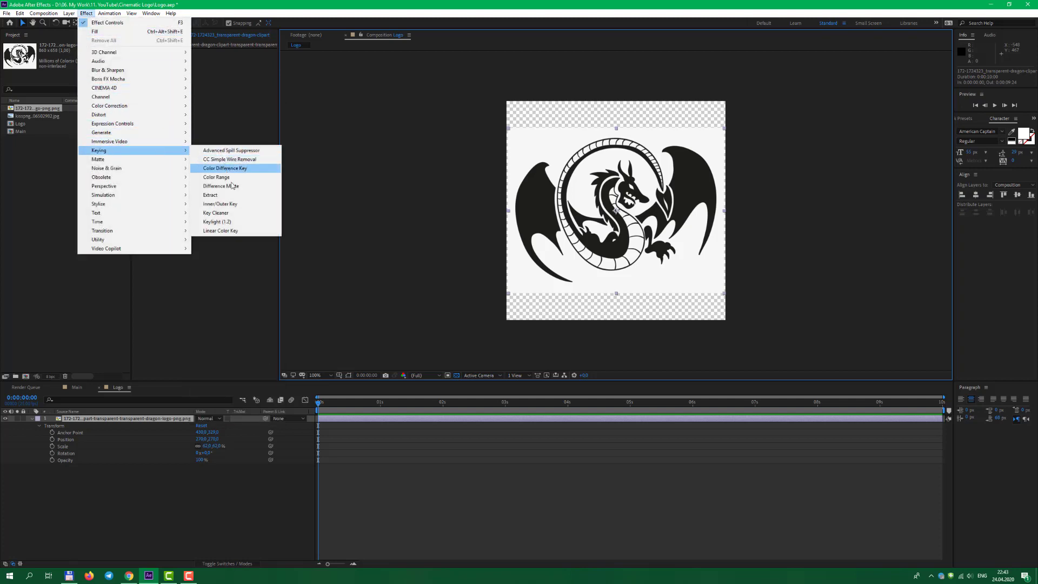
left_click(232, 230)
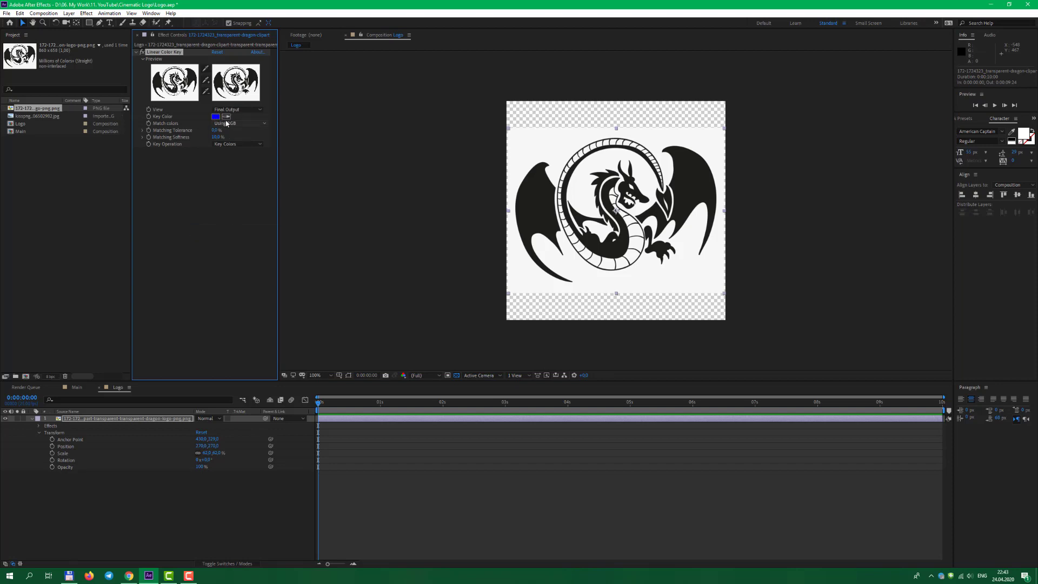
left_click(226, 117)
left_click(544, 138)
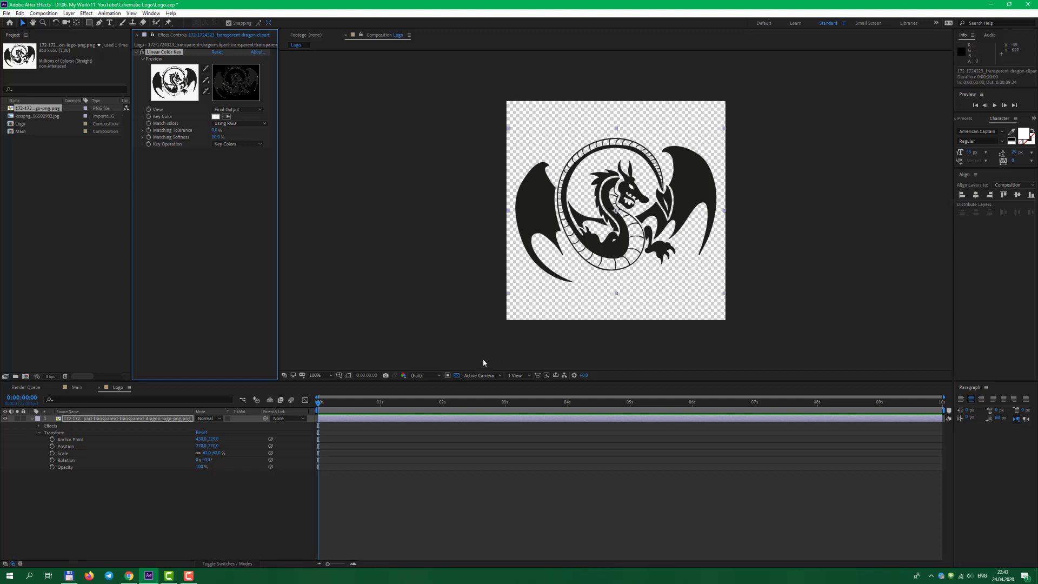
left_click(457, 375)
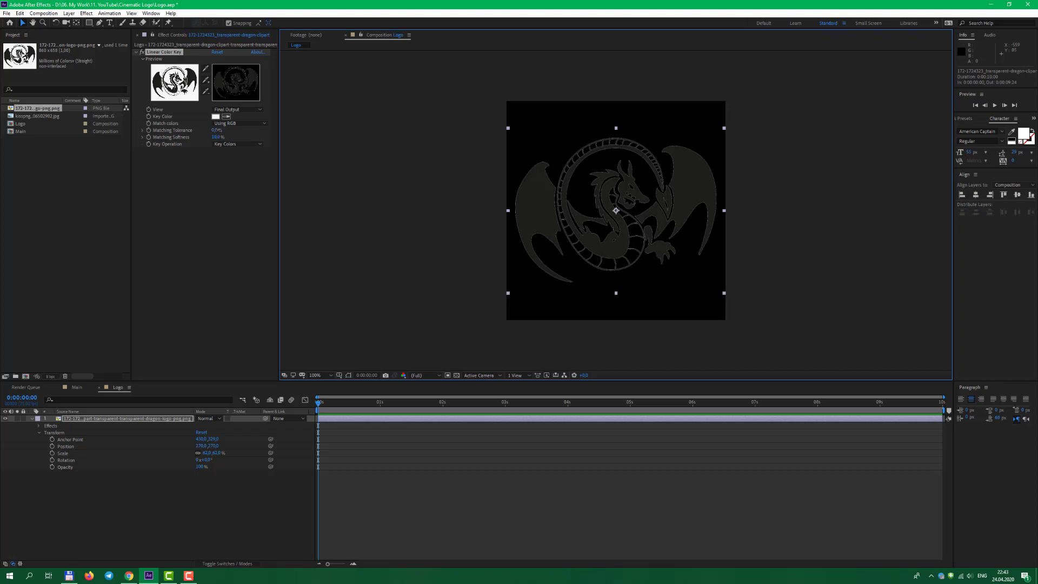
Step: Raise the Linear Color Key's Matching Tolerance to 68%
left_click_drag(217, 130, 222, 130)
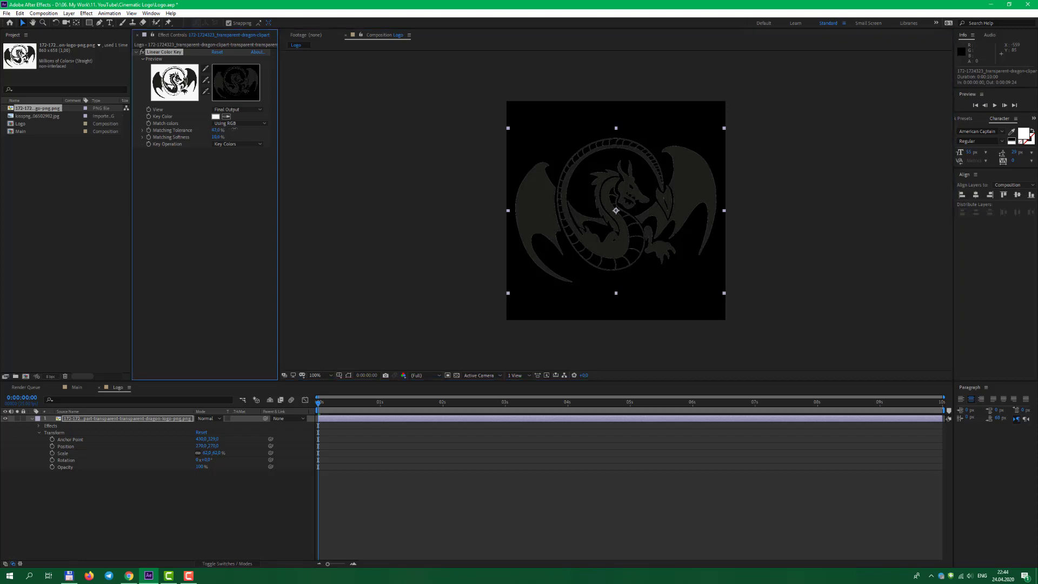
scroll(618, 175, "up", 2)
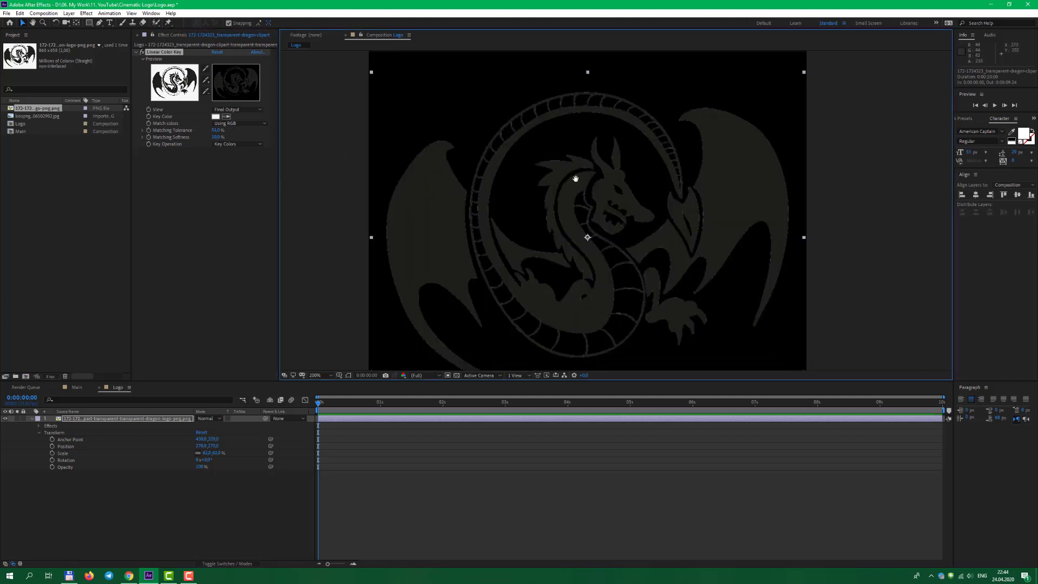
left_click_drag(217, 130, 232, 130)
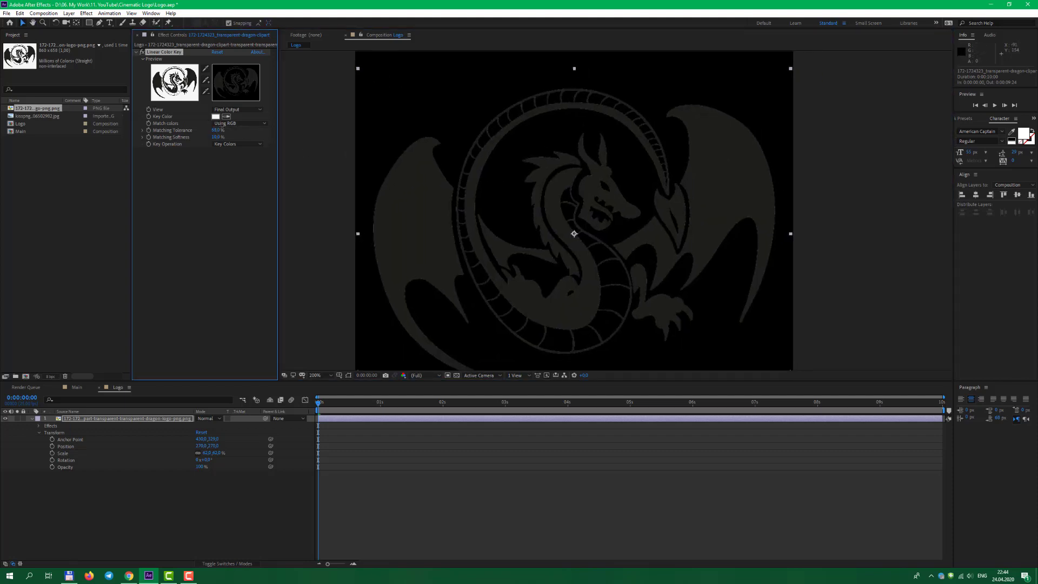
scroll(578, 244, "down", 2)
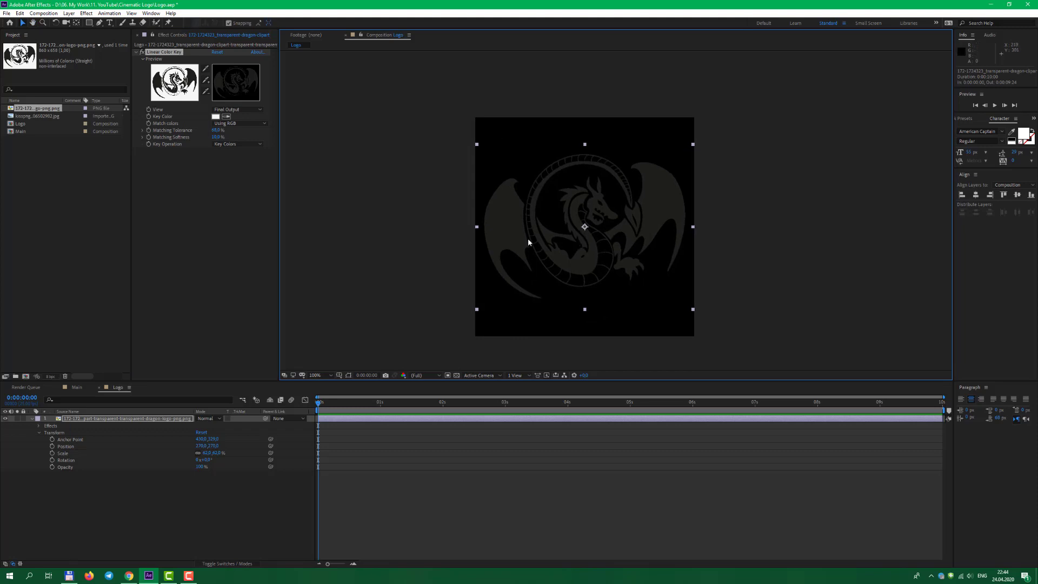
scroll(540, 236, "down", 2)
scroll(547, 236, "up", 2)
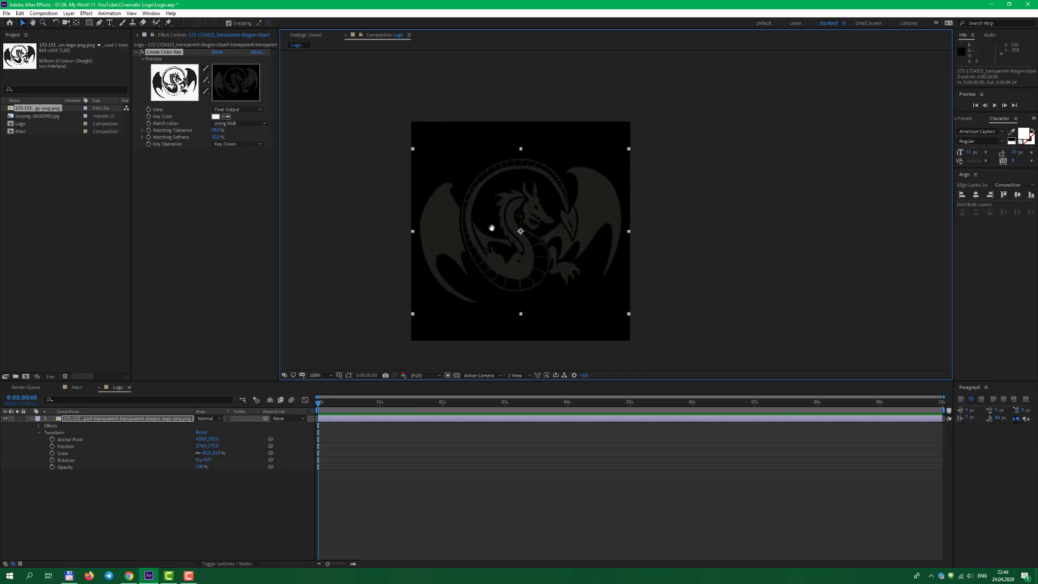
left_click(43, 206)
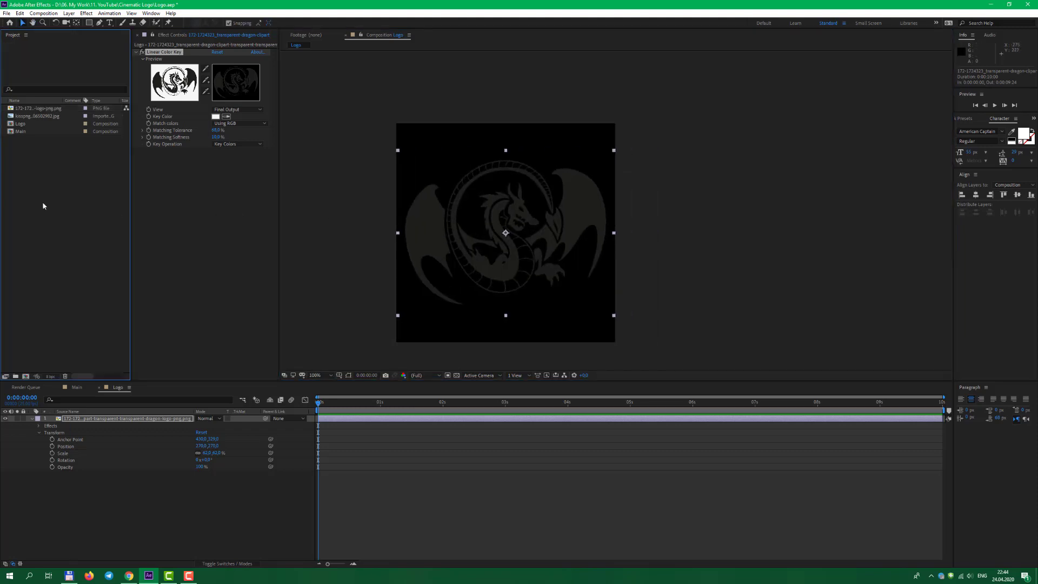
Step: Open the Main composition and add the Logo composition to it as a layer
double_click(22, 131)
left_click(21, 123)
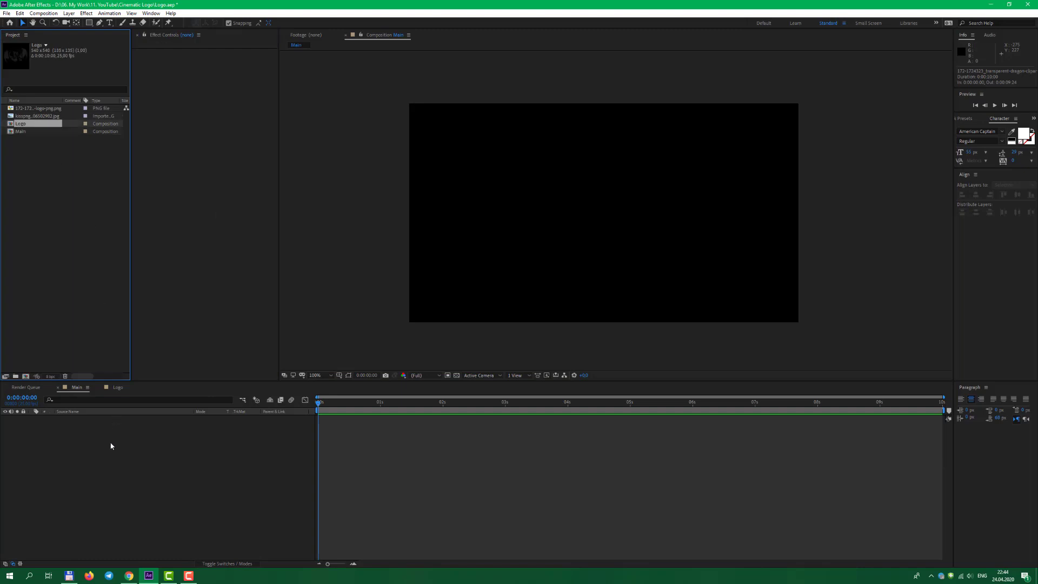
left_click_drag(27, 125, 98, 425)
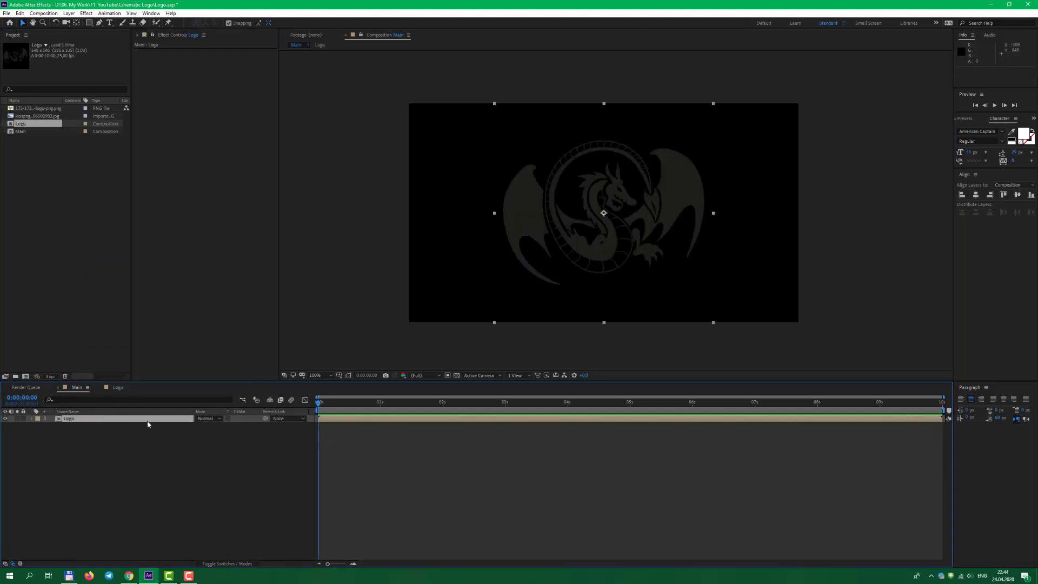
Step: Set the Logo layer's Scale to 70%
left_click(34, 419)
left_click(39, 426)
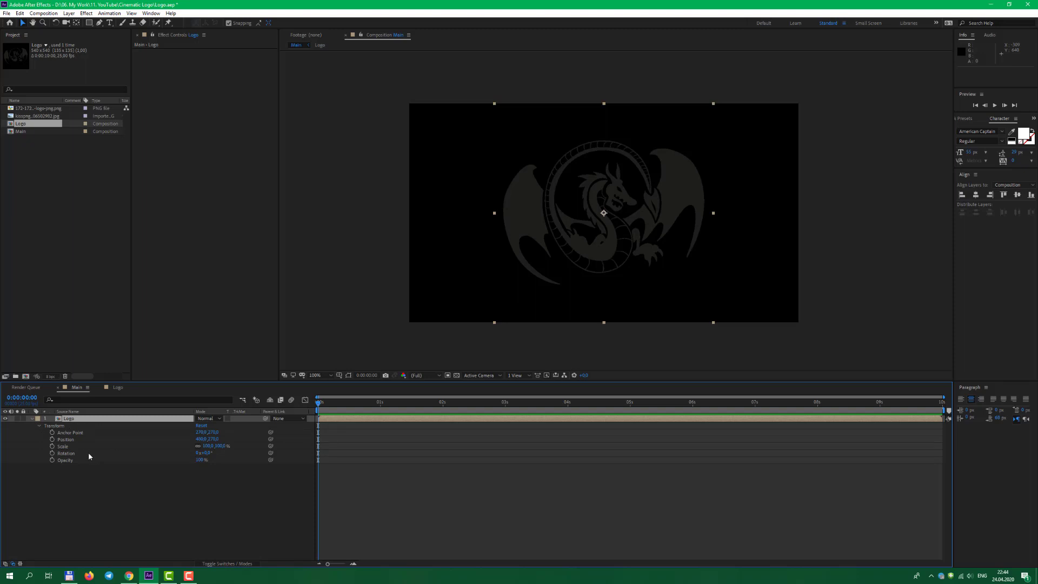
key("s")
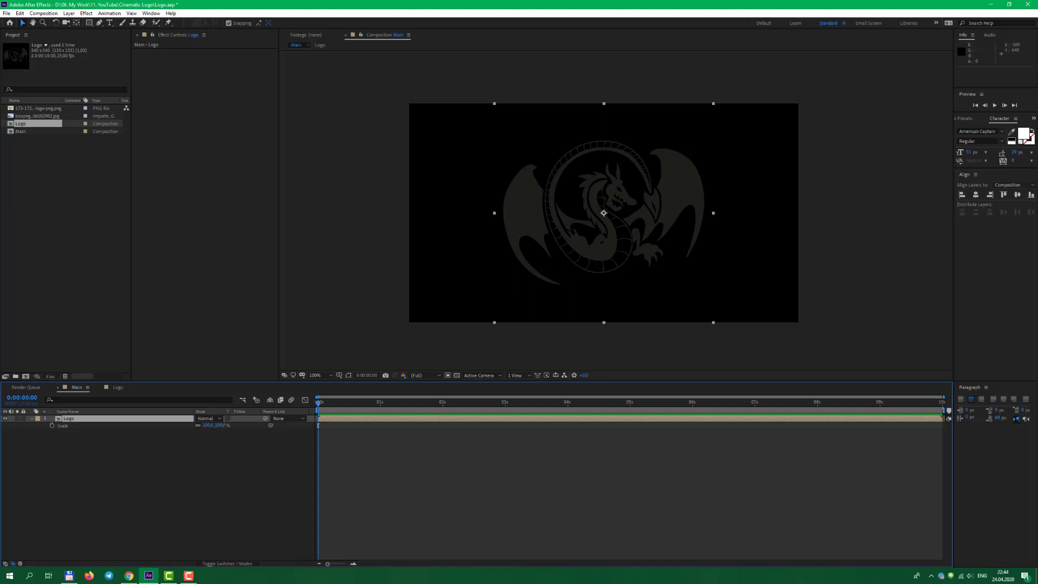
mouse_move(206, 425)
left_mouse_down()
mouse_move(178, 425)
mouse_move(207, 427)
left_mouse_up()
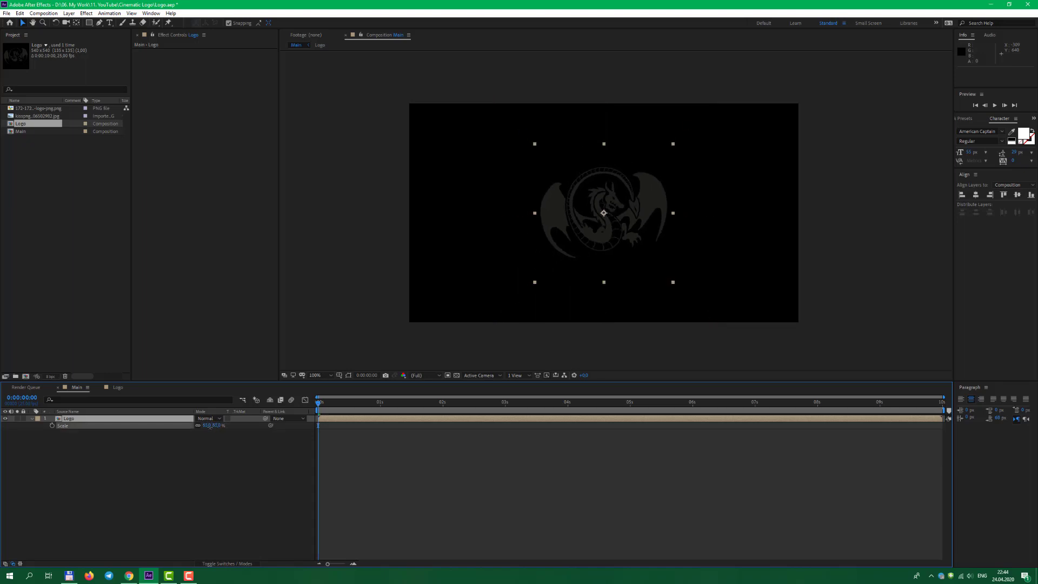
left_click(217, 425)
type("70")
key("Return")
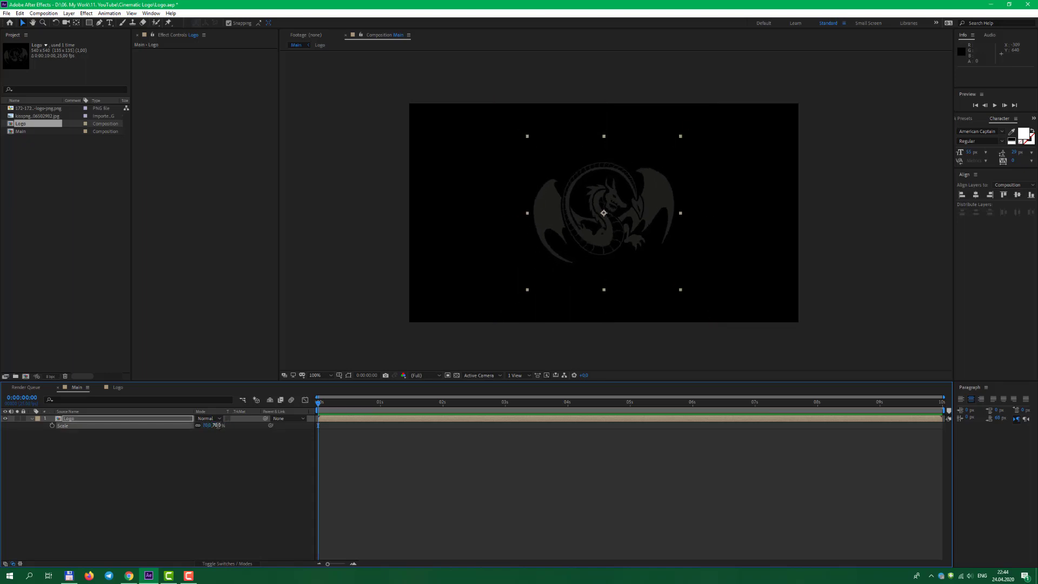
left_click(154, 420)
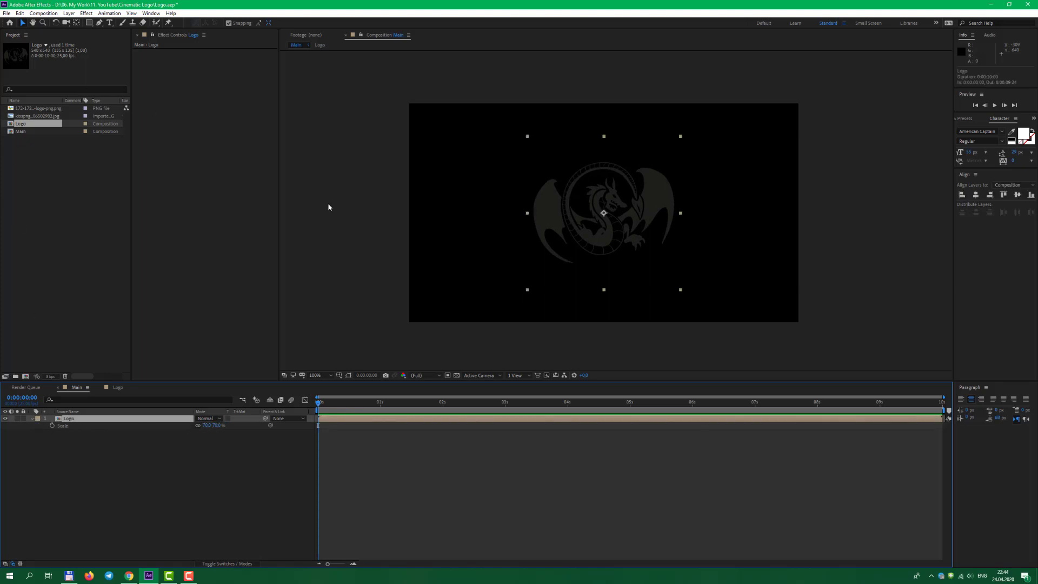
left_click(87, 14)
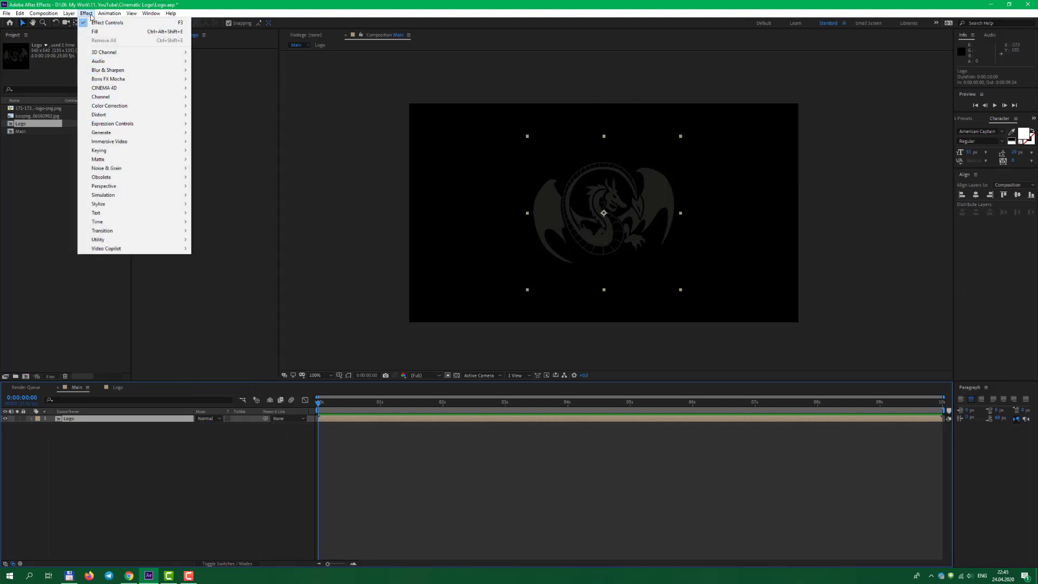
Step: Add a Fill effect to the logo with a light grey colour
mouse_move(161, 134)
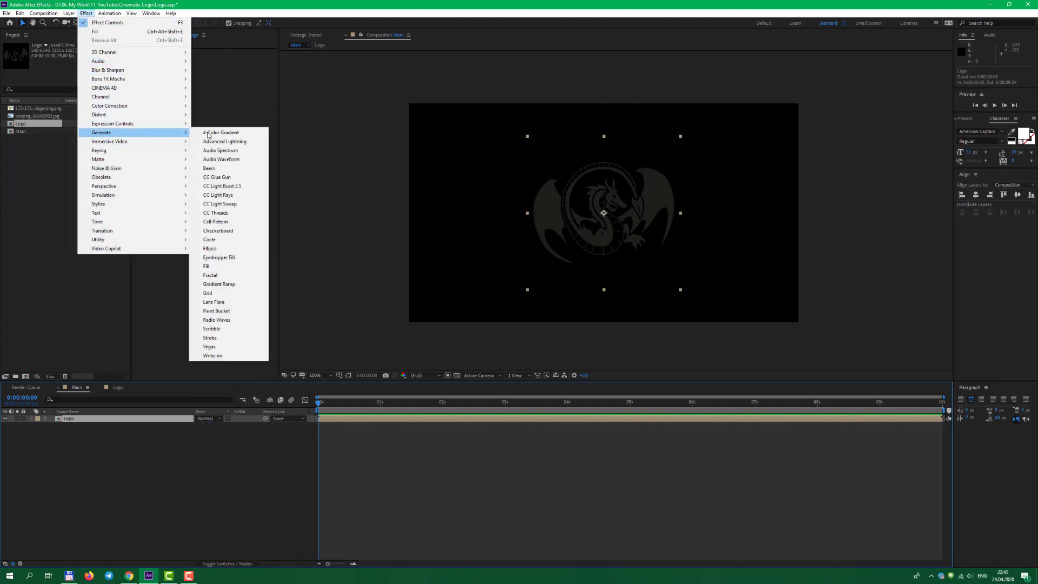
left_click(208, 266)
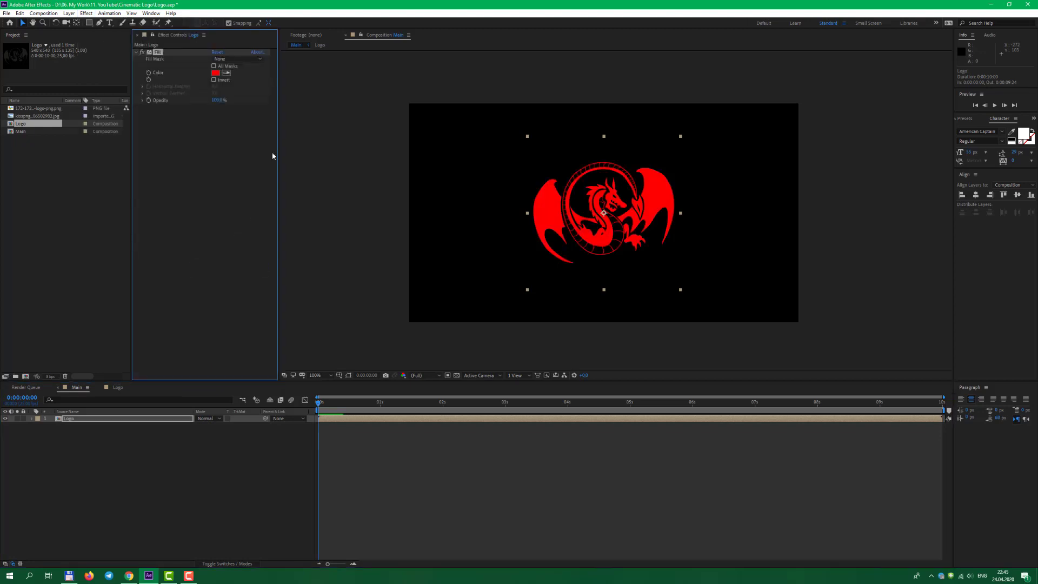
left_click(215, 73)
left_click(21, 192)
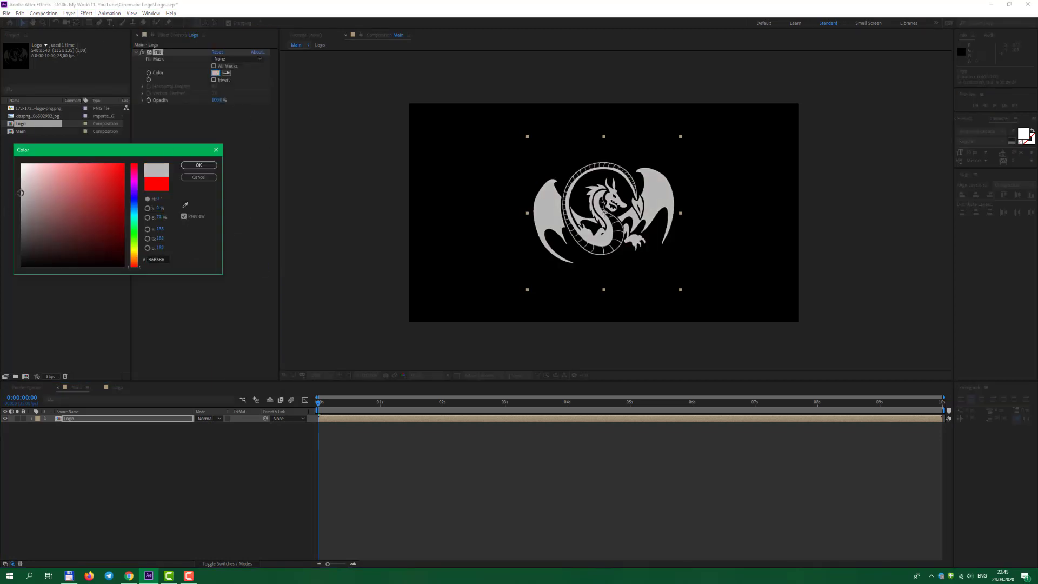
left_click_drag(74, 153, 327, 169)
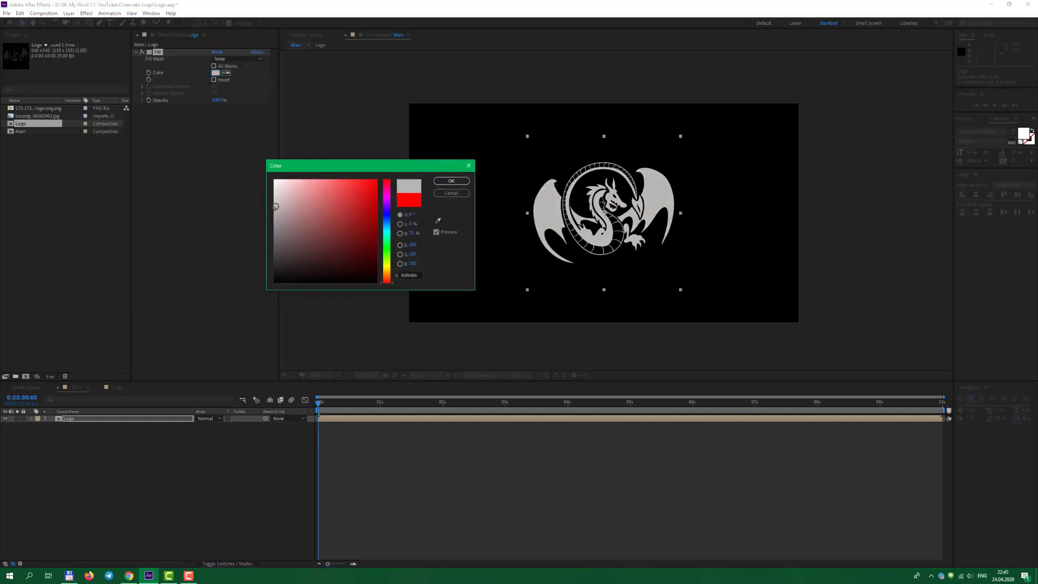
left_click_drag(275, 207, 265, 212)
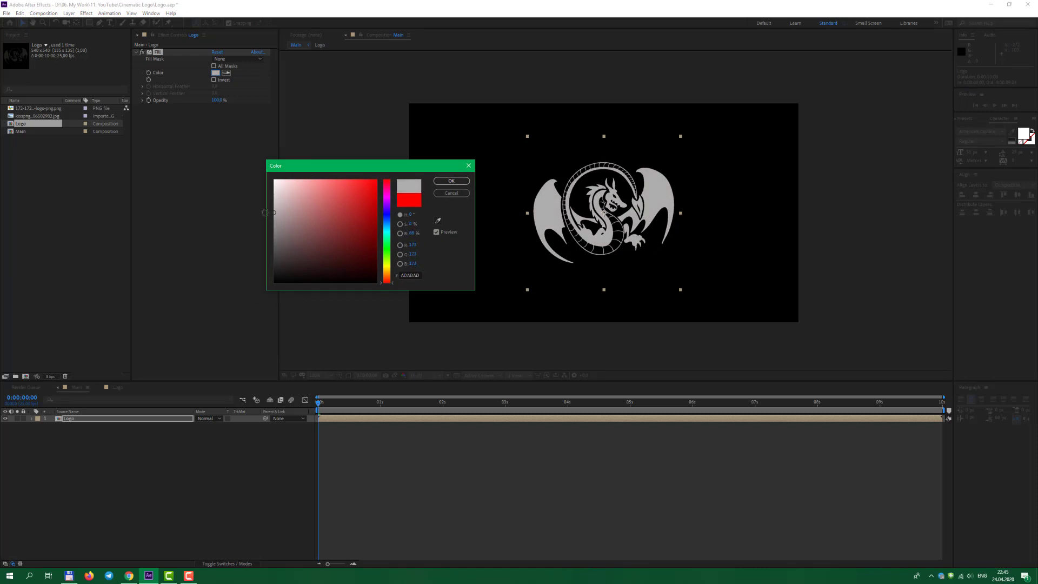
left_click(448, 182)
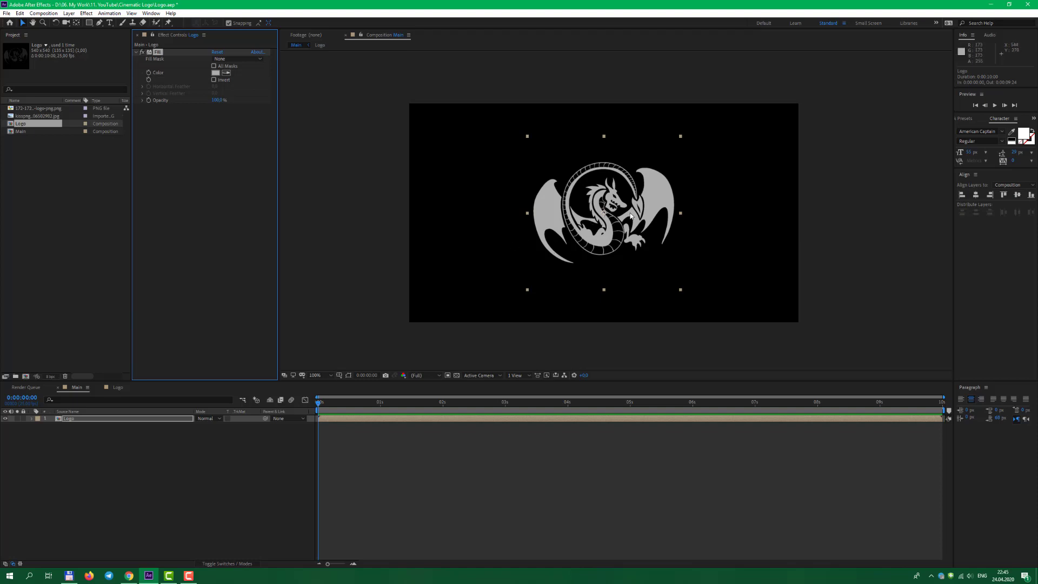
Step: Move the dragon logo slightly higher in the frame
left_click(114, 421)
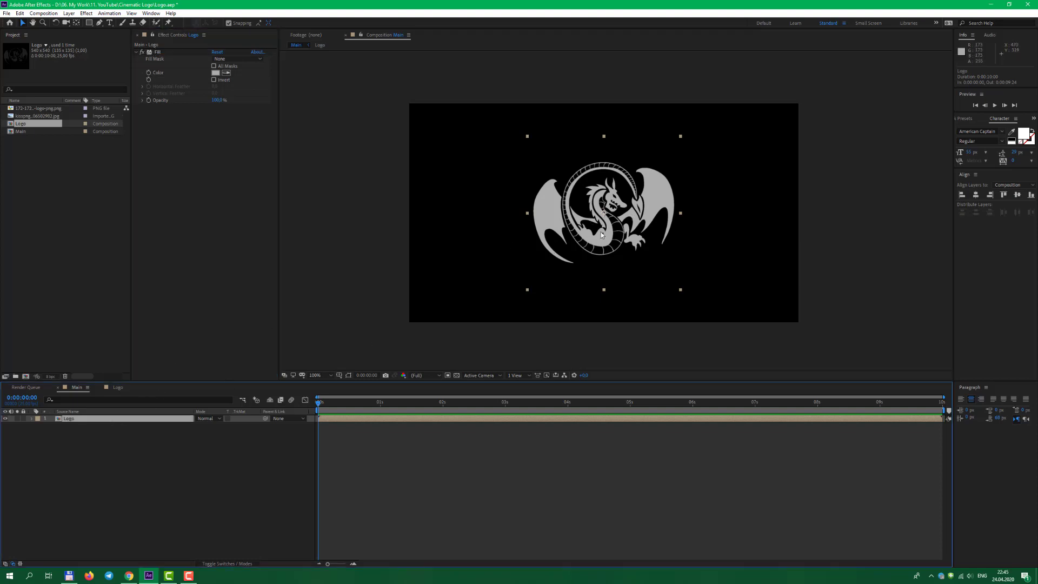
left_click_drag(601, 230, 601, 216)
left_click(173, 421)
left_click(168, 443)
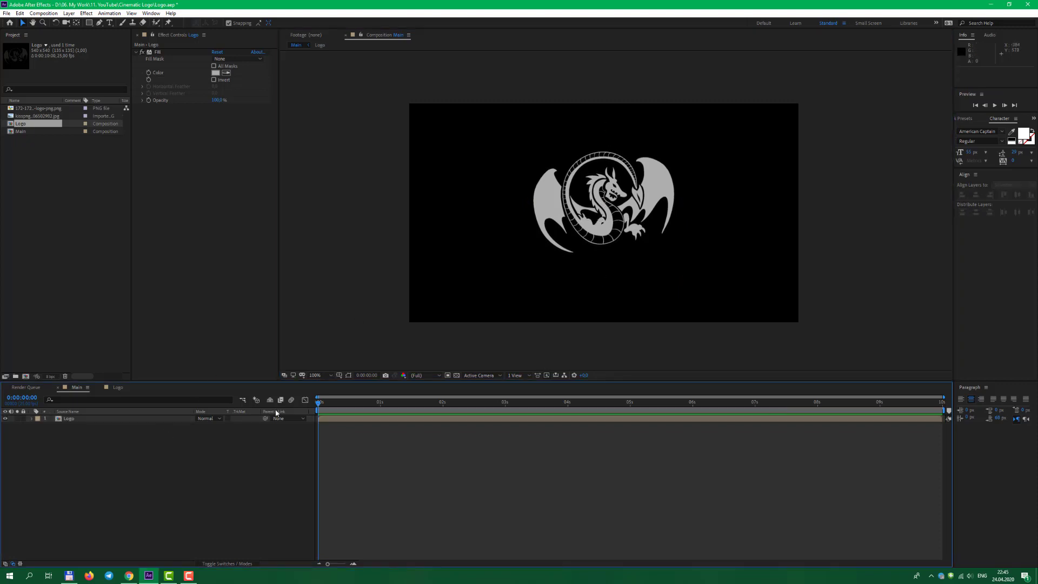
left_click_drag(440, 292, 429, 297)
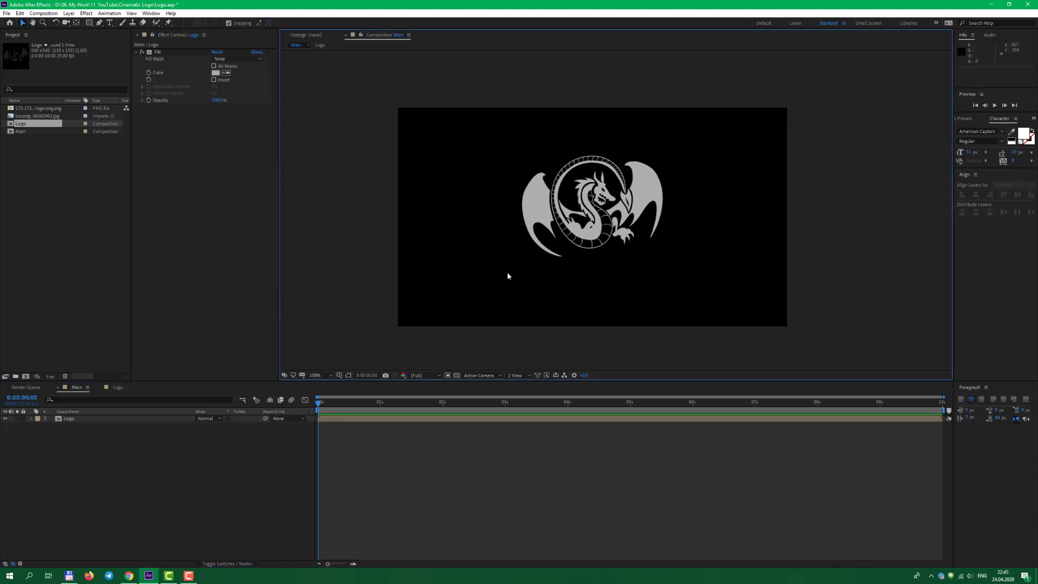
left_click(164, 446)
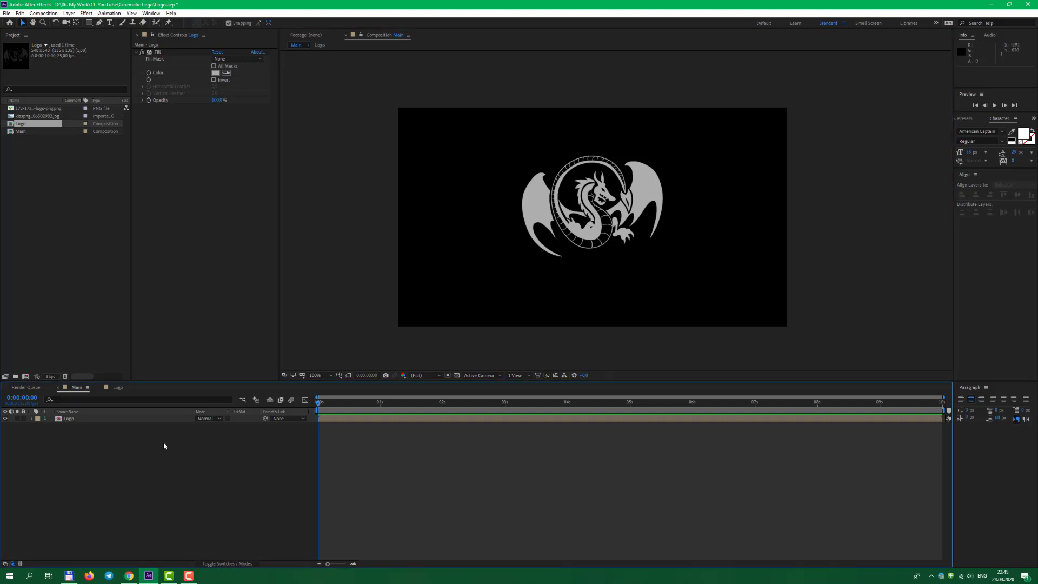
Step: Search Google Images for 'texture' and open the Scratches Texture Seamless result
left_click(71, 576)
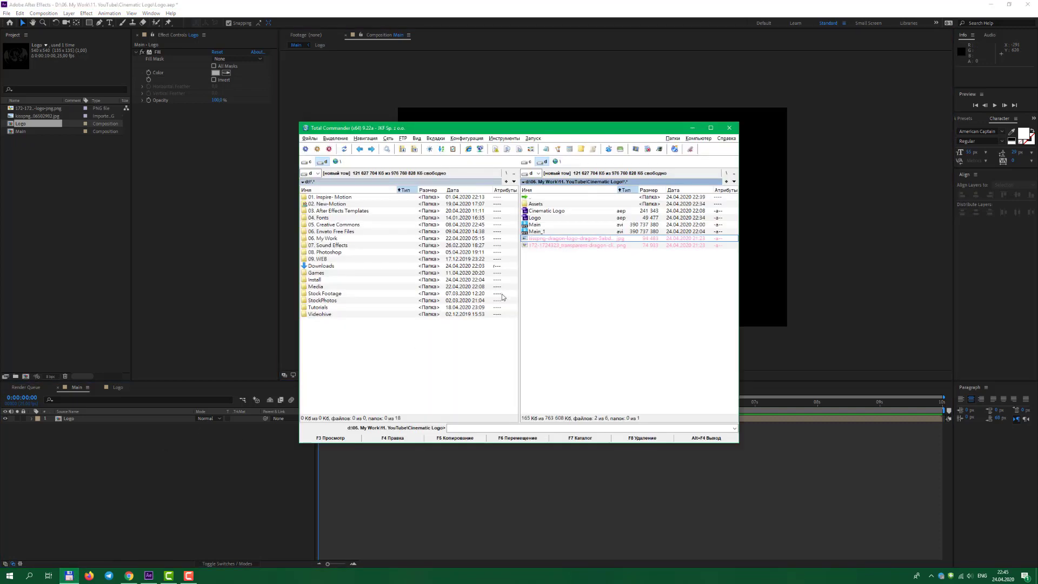
left_click(134, 578)
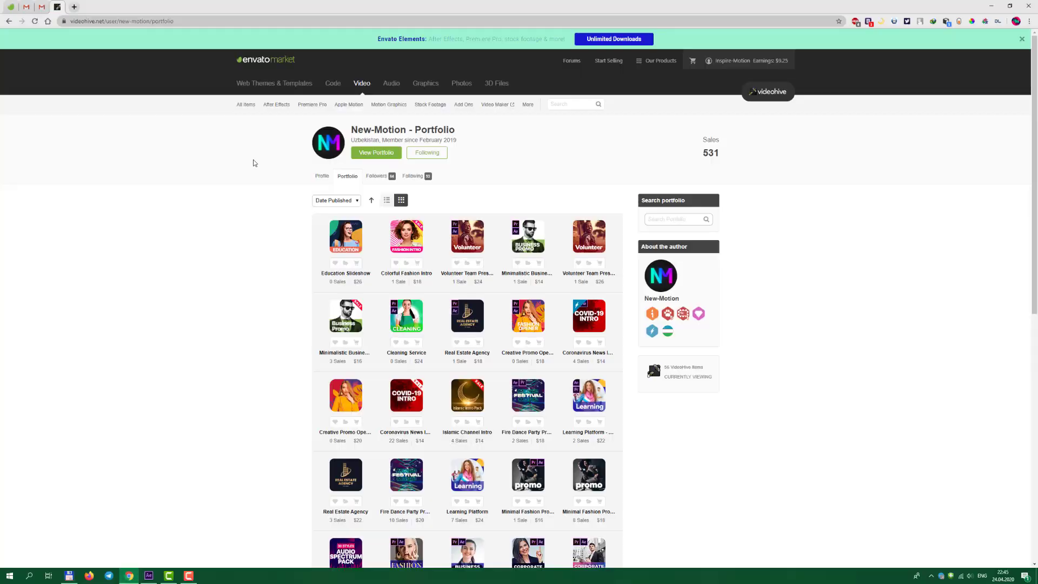
key("ctrl+t")
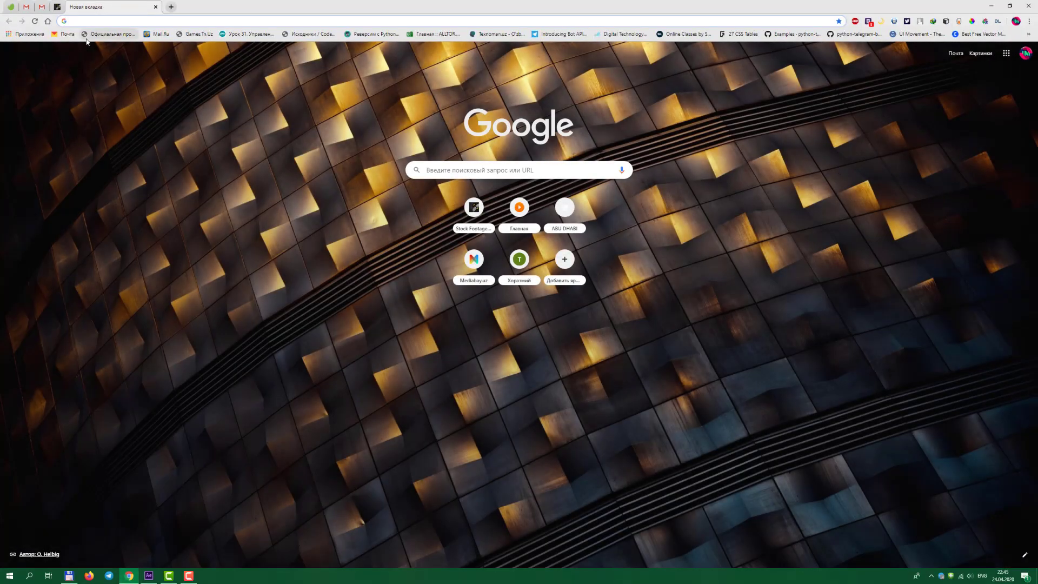
type("te")
left_click(86, 38)
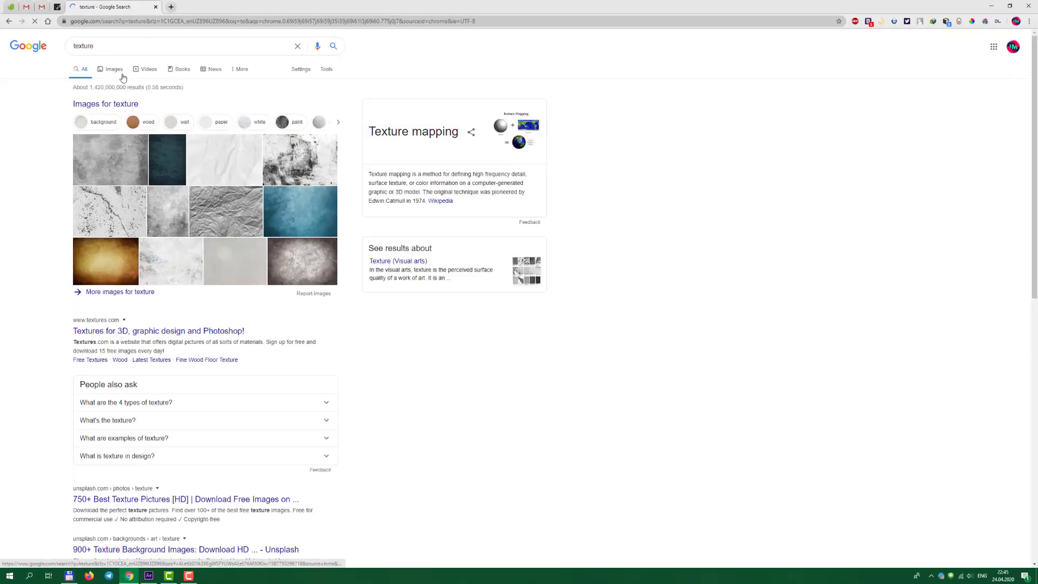
left_click(115, 70)
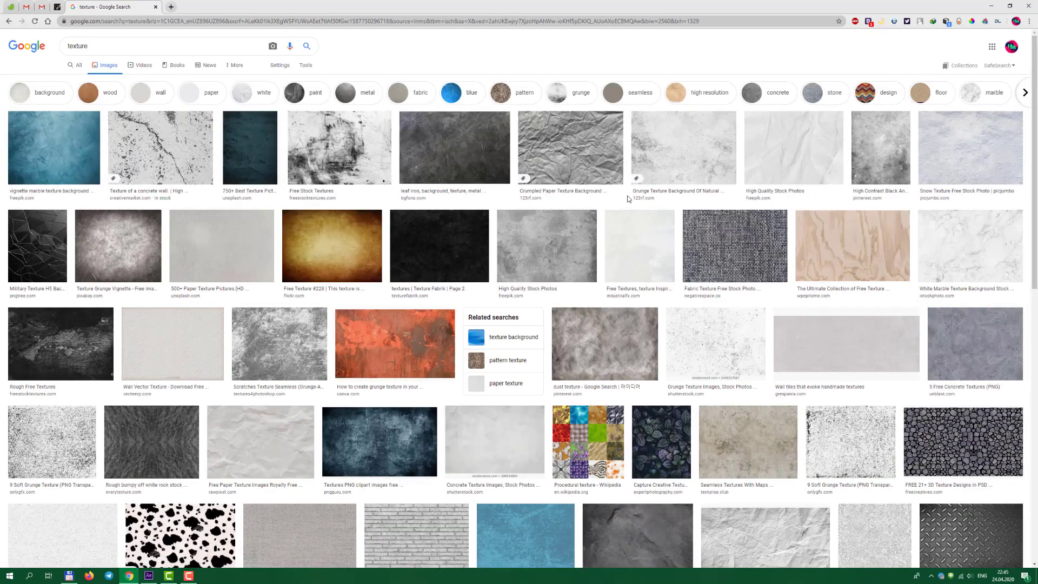
scroll(635, 232, "down", 1)
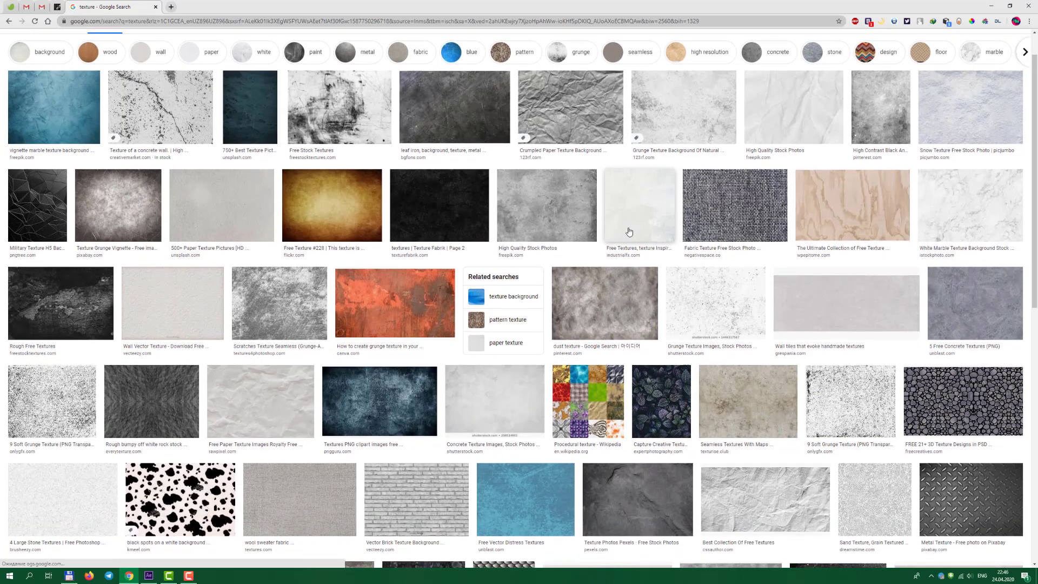
left_click(260, 322)
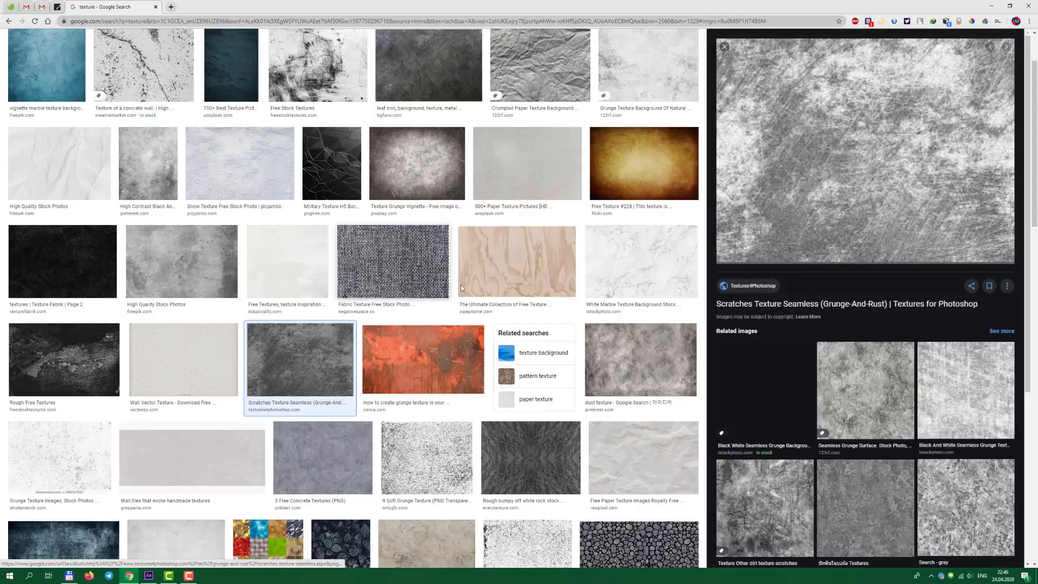
Step: Save the texture as unnamed.png and bring it into After Effects
right_click(835, 147)
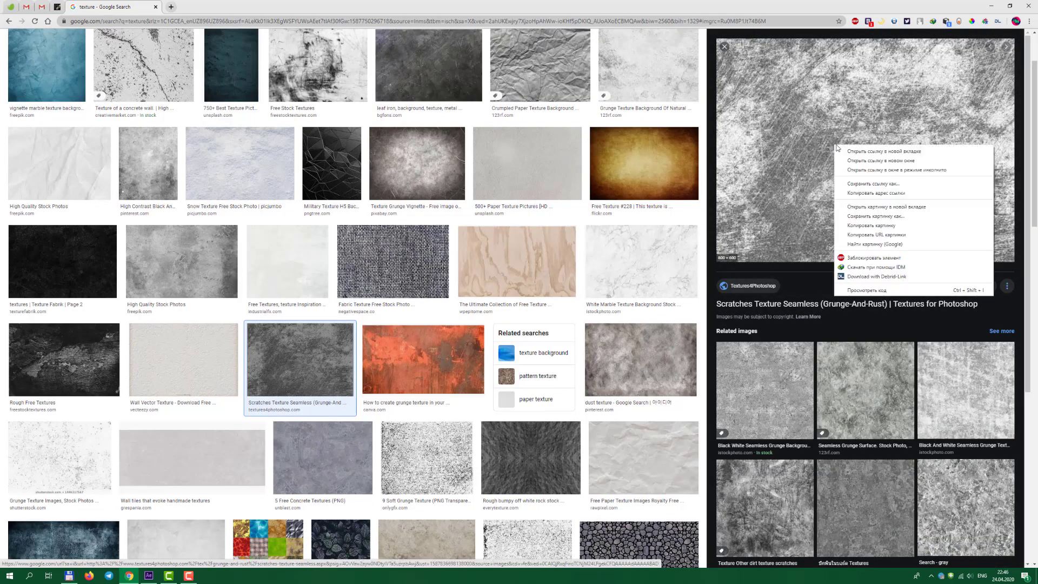
left_click(857, 216)
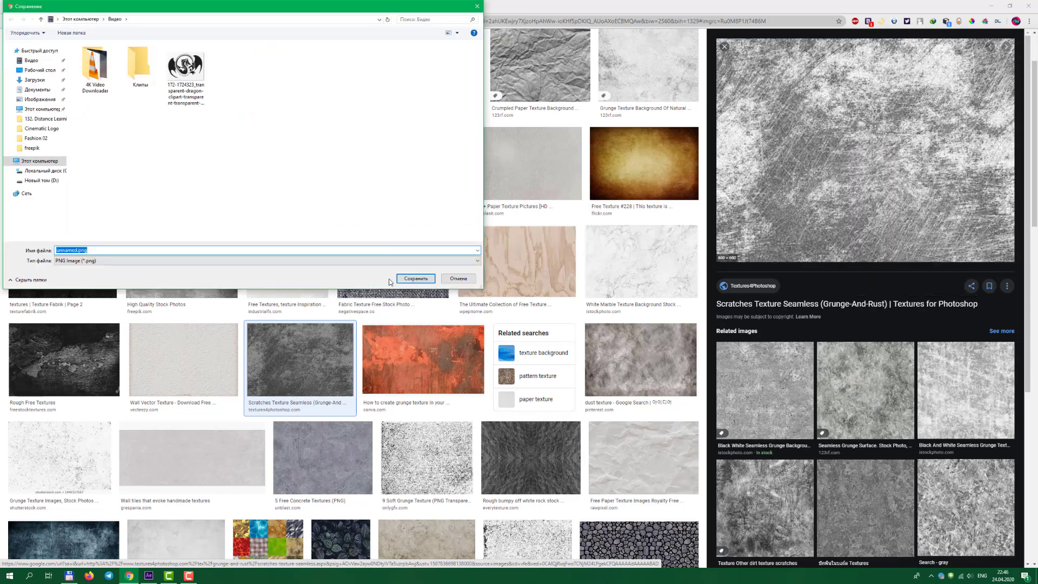
left_click(414, 280)
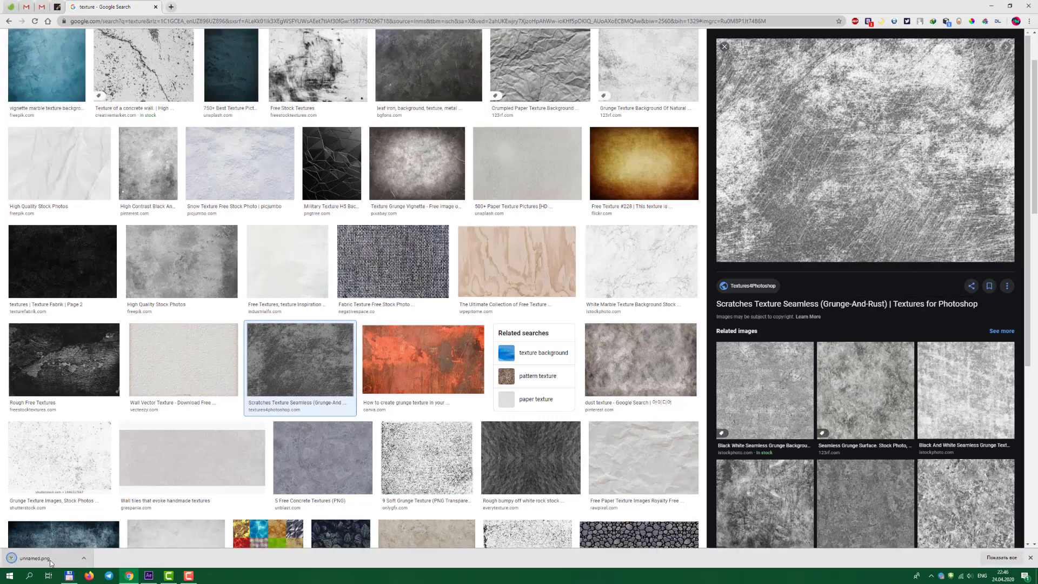
key("alt+Tab")
mouse_move(27, 558)
left_mouse_down()
mouse_move(159, 501)
mouse_move(70, 319)
left_mouse_up()
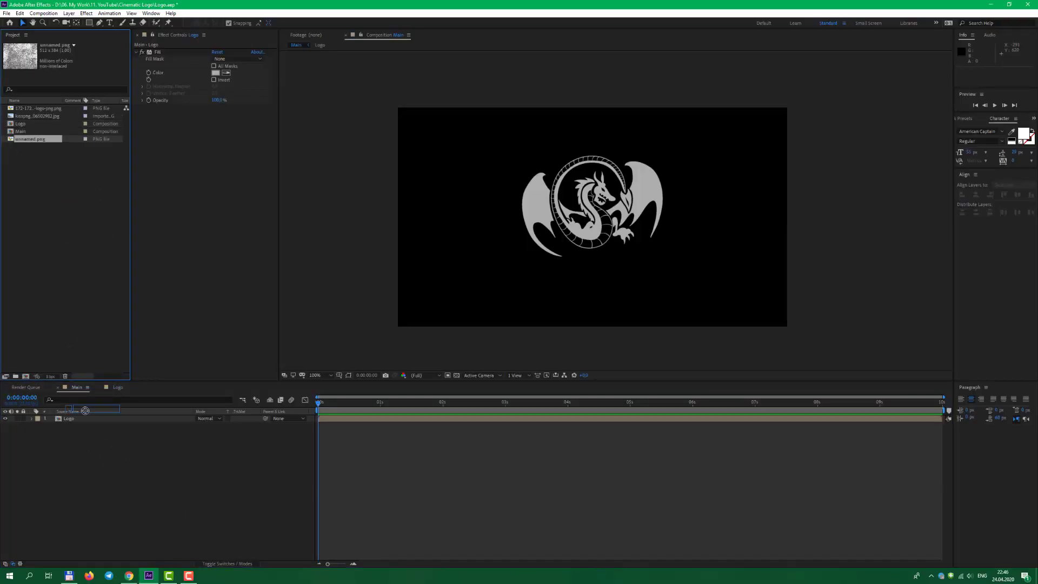
Step: Put unnamed.png above the Logo layer and set it as the Logo's Luma Matte
left_click_drag(82, 291, 86, 420)
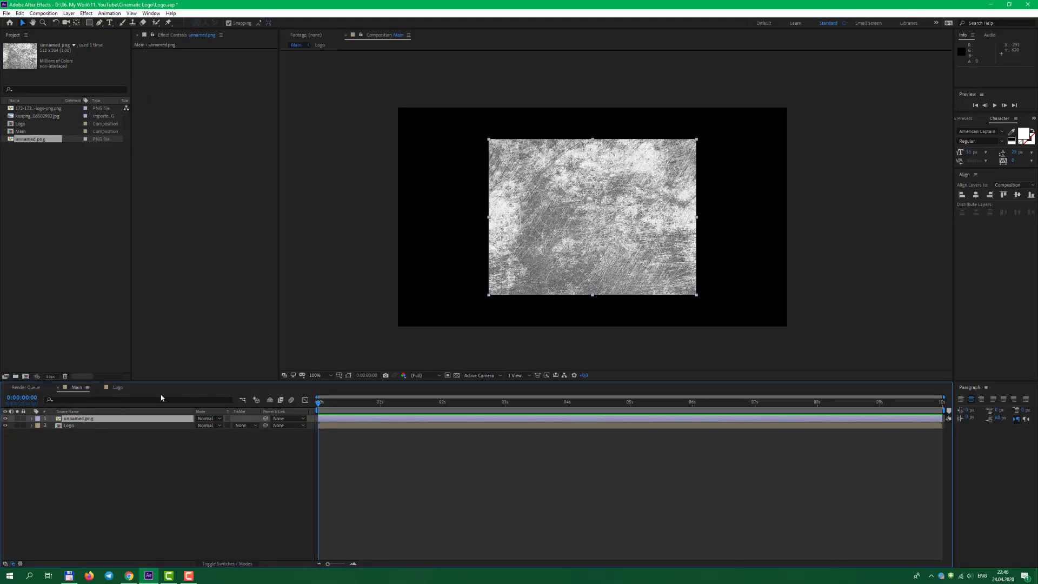
left_click_drag(279, 382, 276, 355)
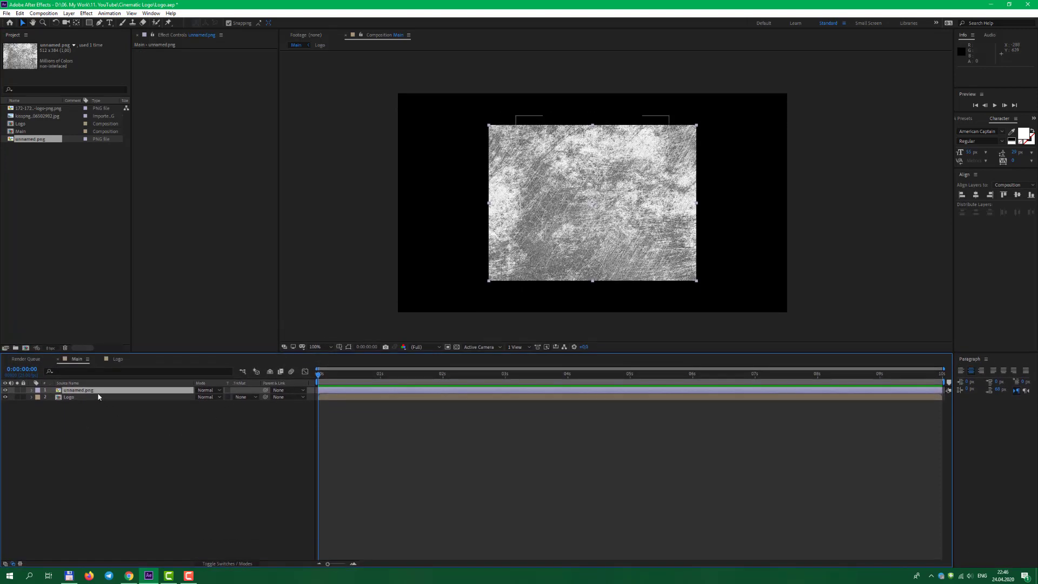
left_click(241, 397)
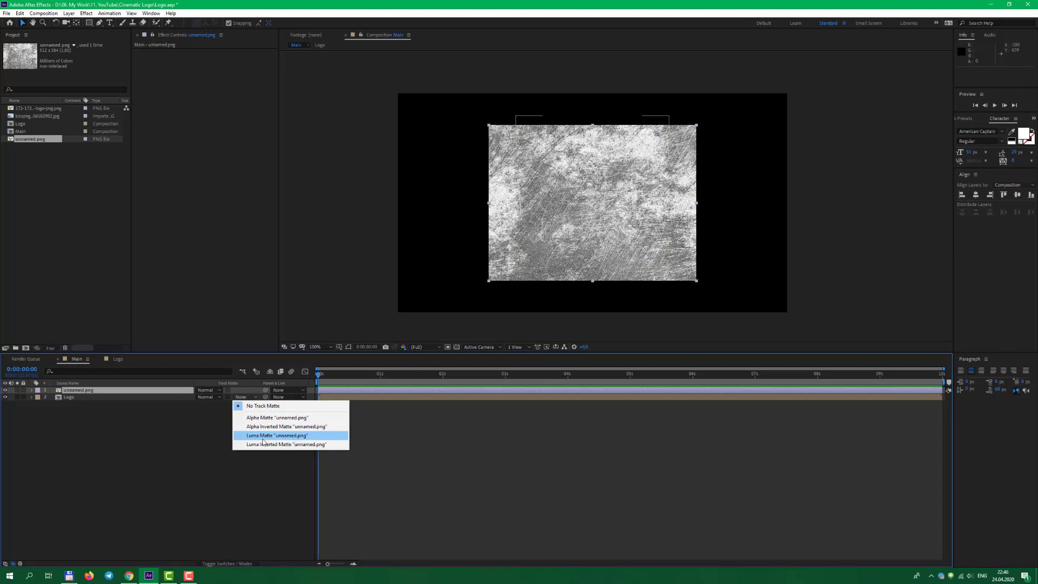
left_click(263, 439)
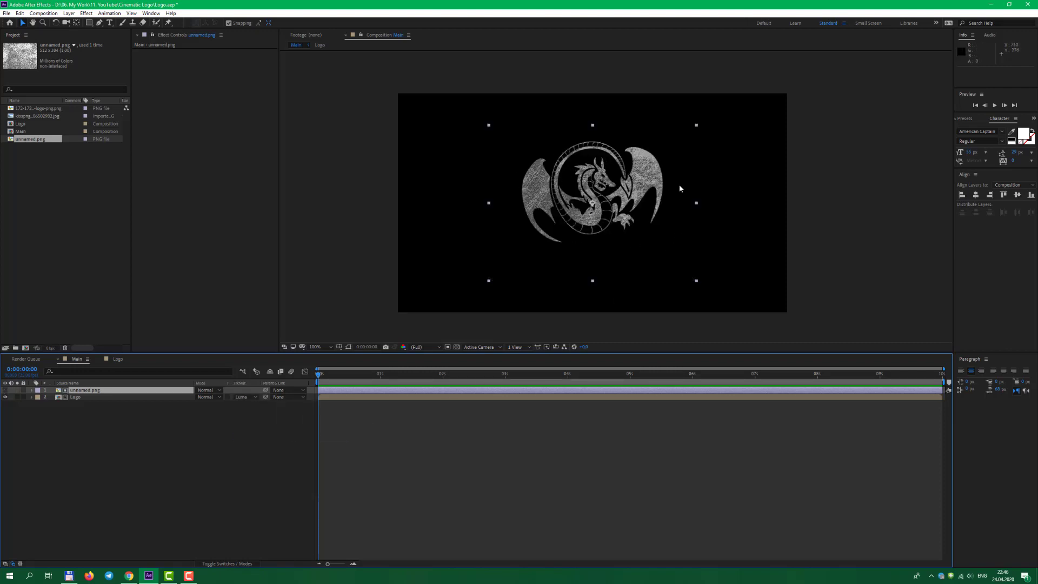
Step: Shift the unnamed.png texture slightly upward inside the dragon
left_click(622, 256)
left_click_drag(622, 257, 621, 246)
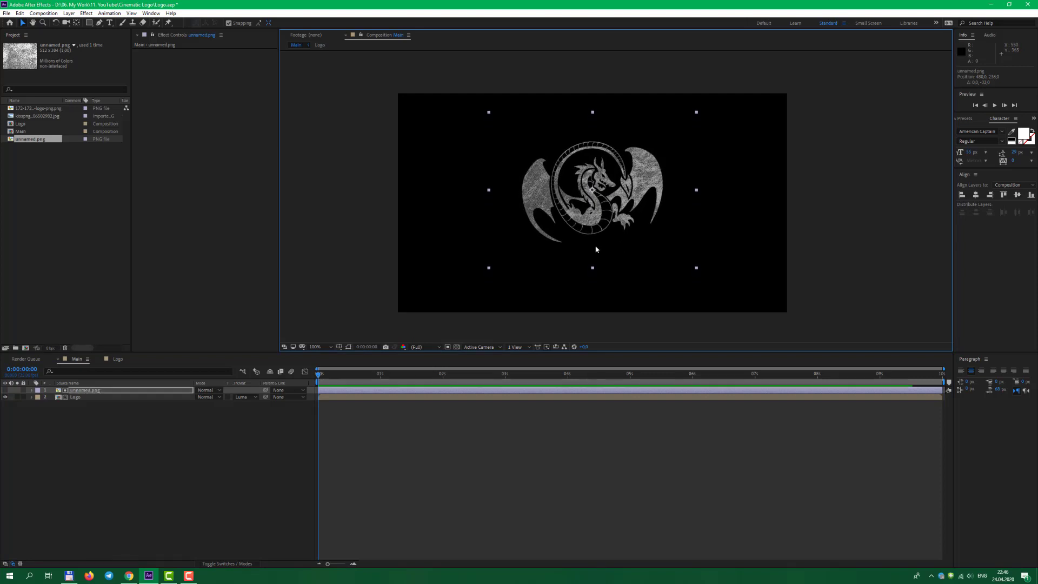
left_click(79, 389)
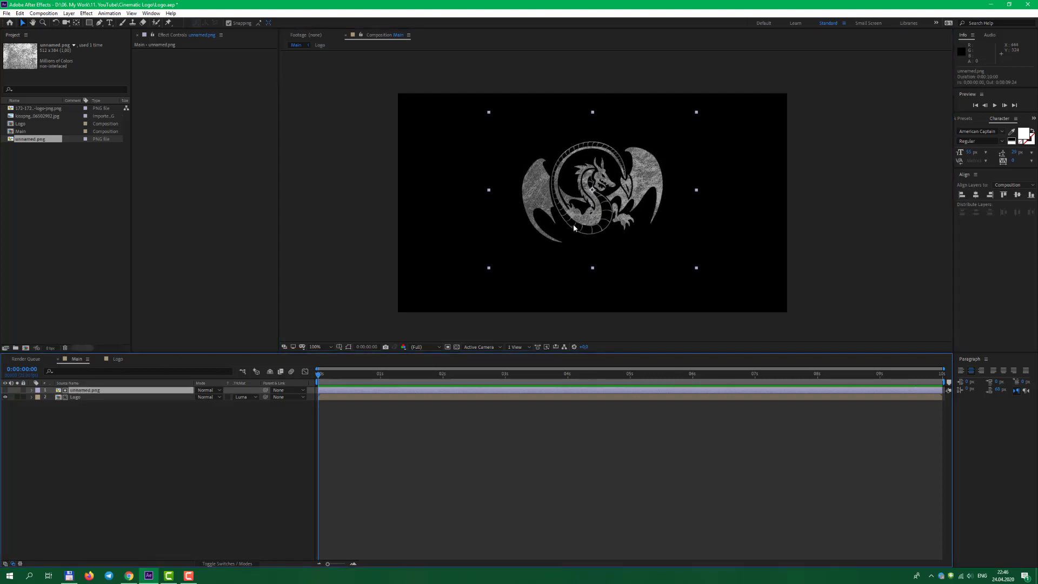
scroll(567, 220, "up", 3)
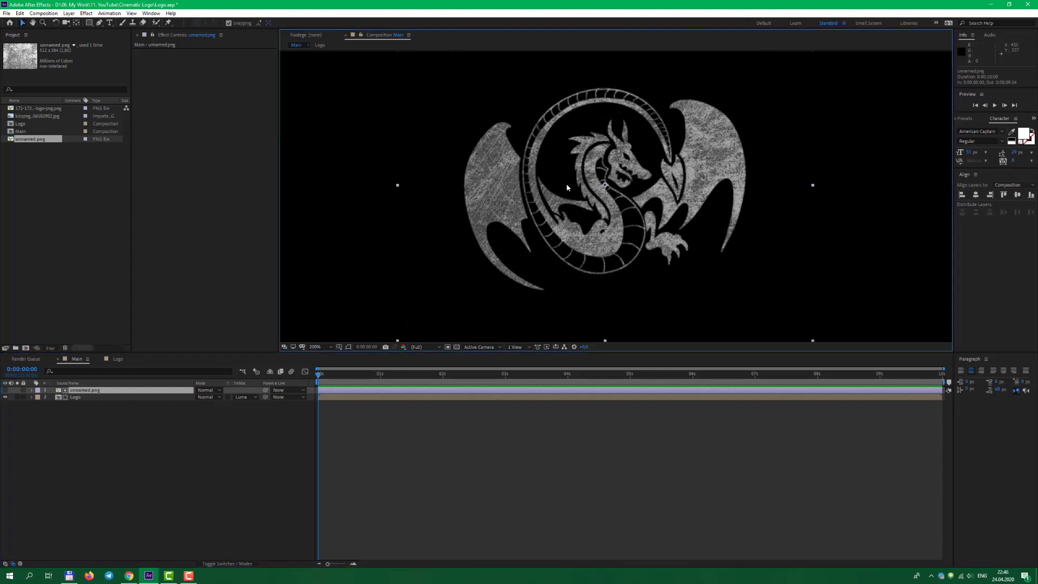
left_click(115, 394)
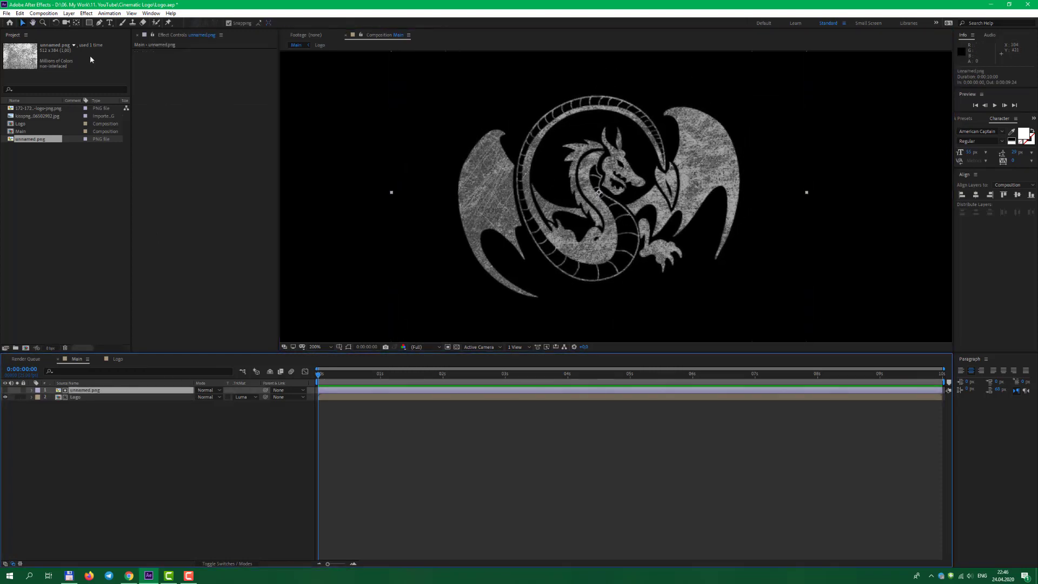
Step: Add Curves to unnamed.png and drag the top-right point left to brighten
left_click(86, 13)
mouse_move(114, 106)
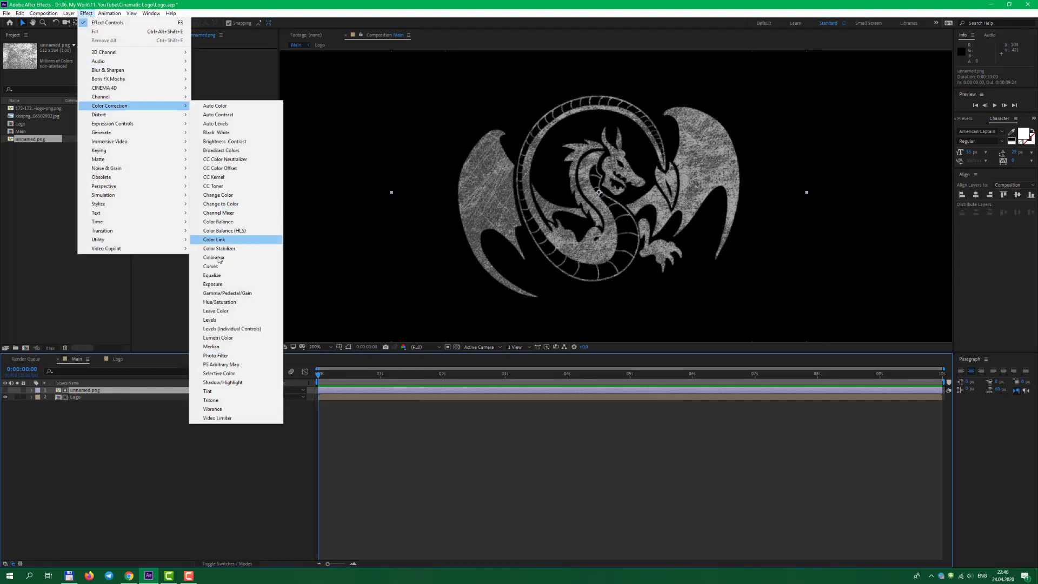
left_click(212, 266)
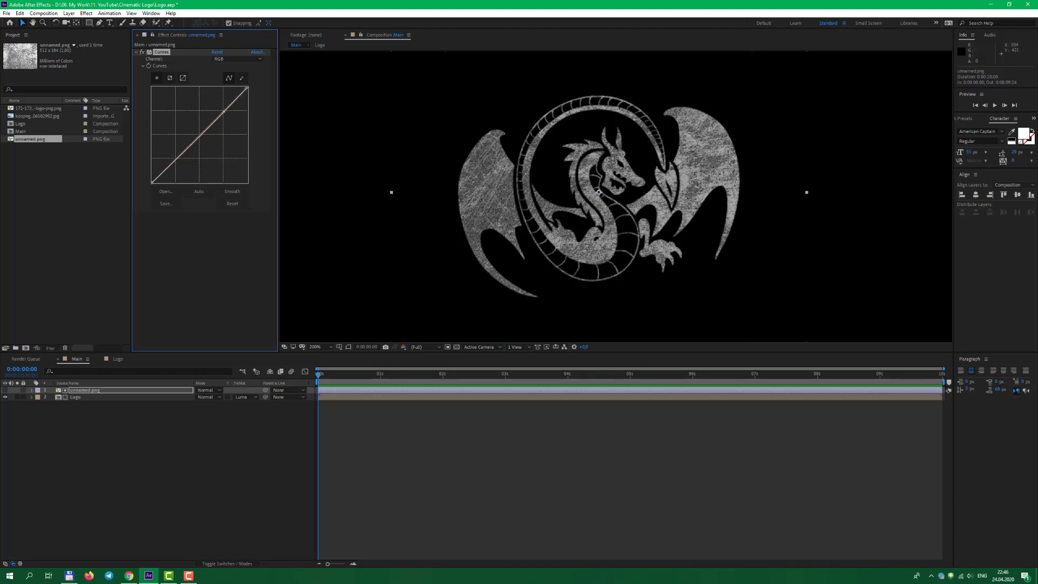
left_click_drag(199, 134, 181, 111)
key("ctrl+z")
mouse_move(247, 88)
left_mouse_down()
mouse_move(198, 87)
mouse_move(222, 87)
left_mouse_up()
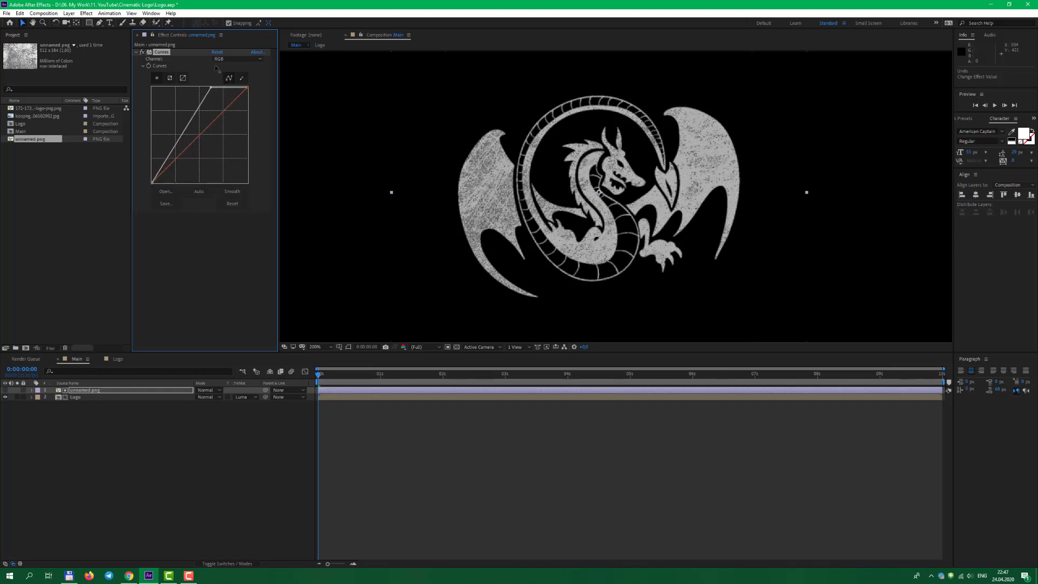
Step: Raise the curve's bottom-left point to lift the dark tones, then inspect the result
scroll(543, 169, "down", 2)
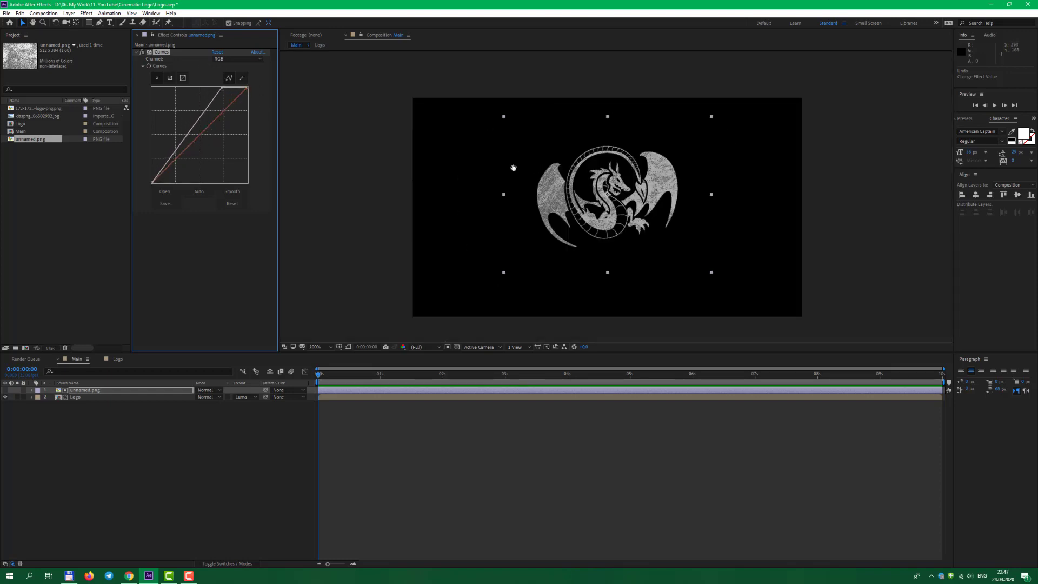
left_click_drag(514, 168, 478, 171)
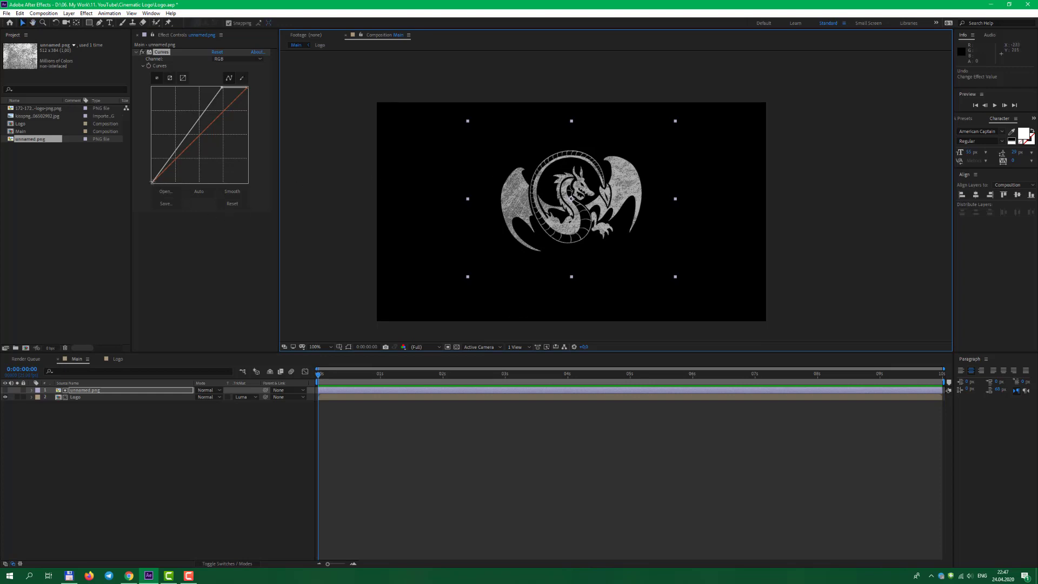
left_click_drag(151, 182, 130, 165)
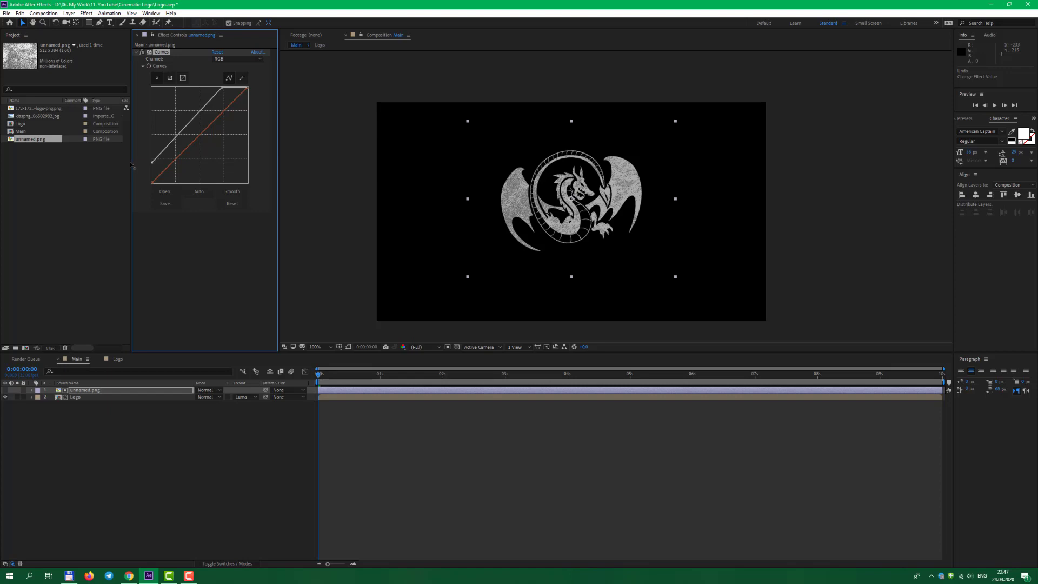
left_click(167, 433)
left_click_drag(532, 209, 520, 215)
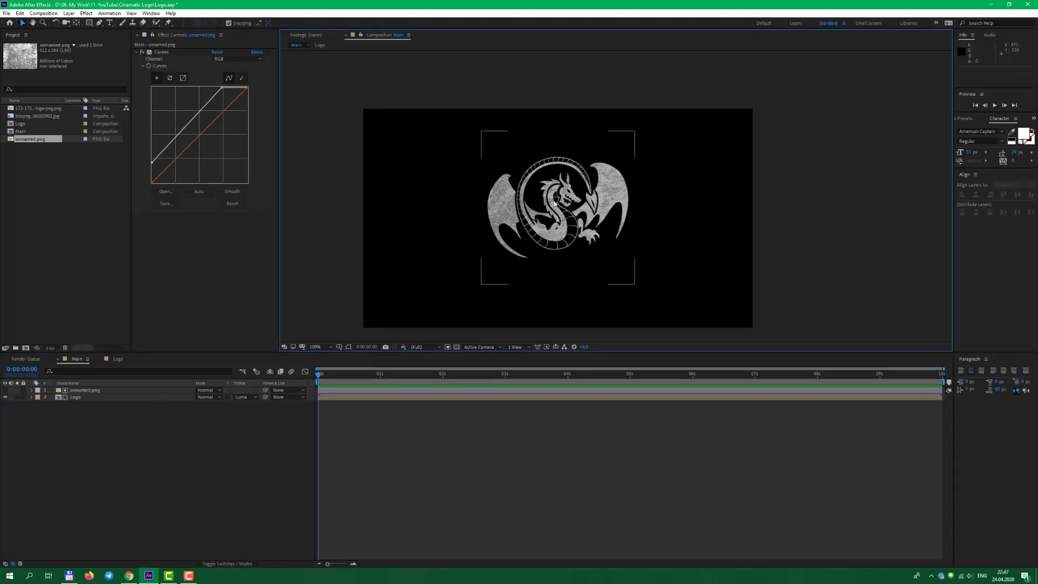
key("period")
key("comma")
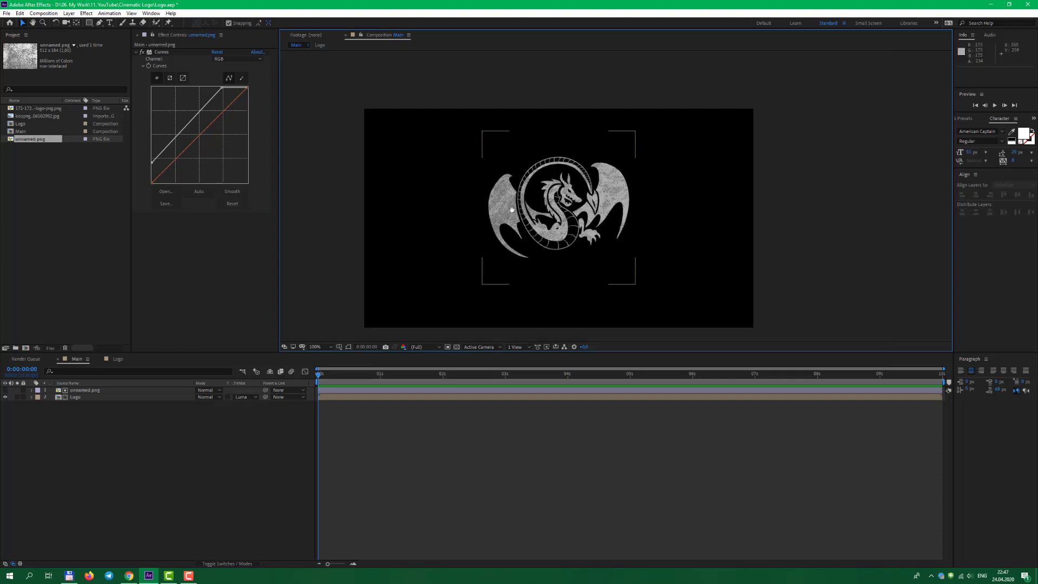
left_click(187, 456)
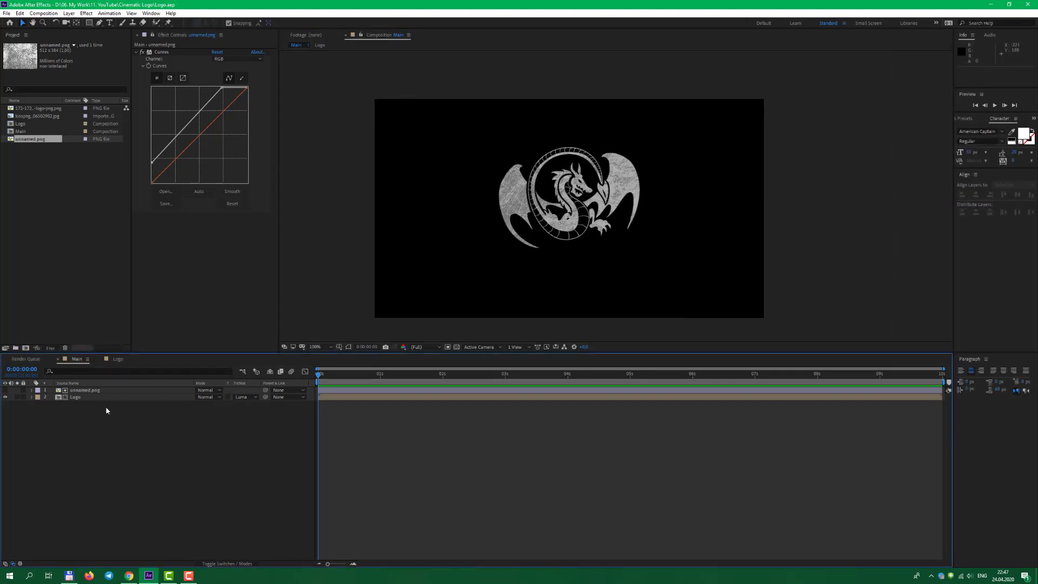
Step: Parent the unnamed.png texture layer to the Logo layer
left_click(92, 396)
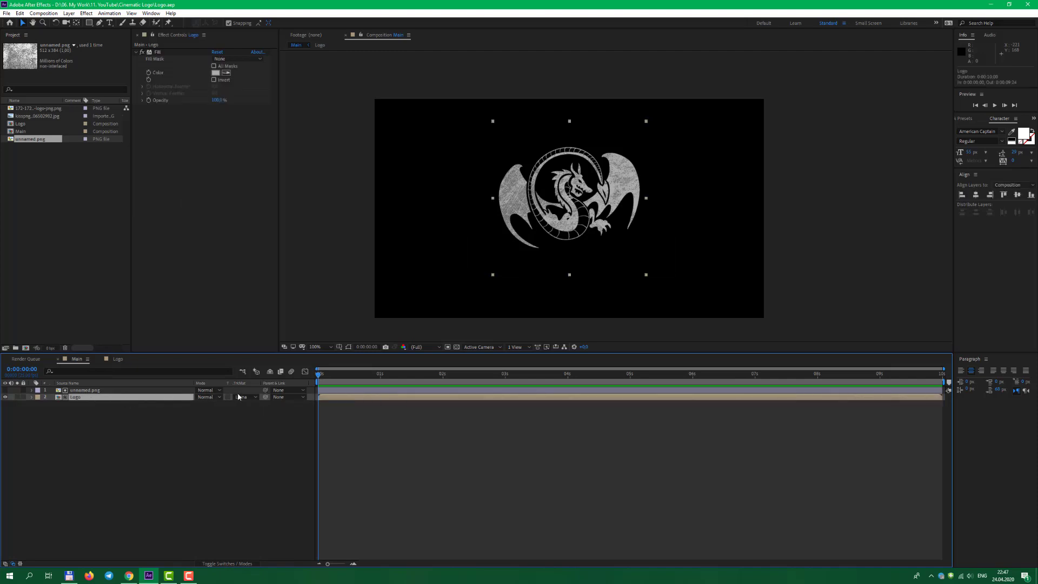
left_click_drag(543, 222, 543, 191)
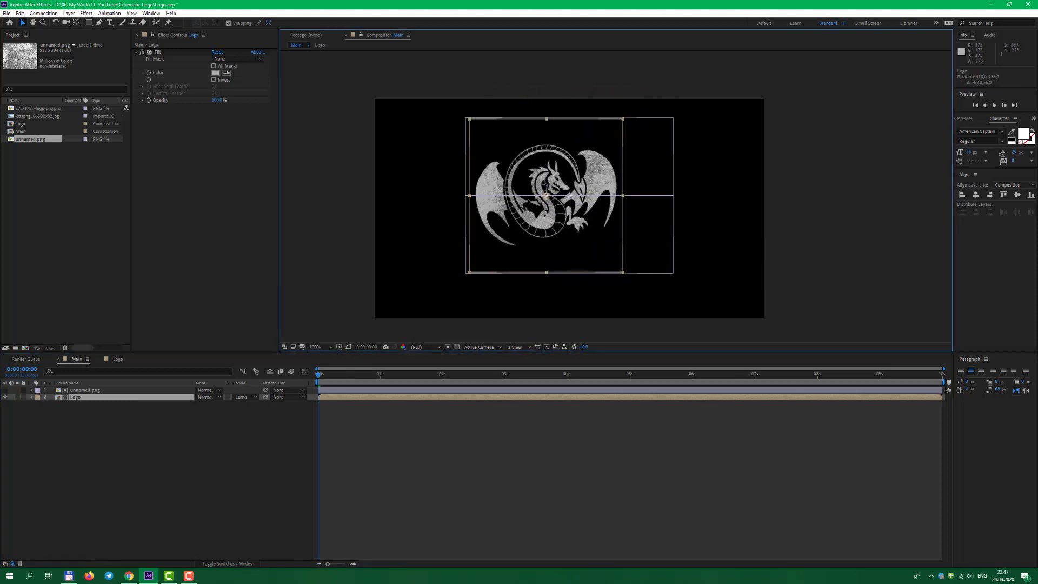
key("ctrl+z")
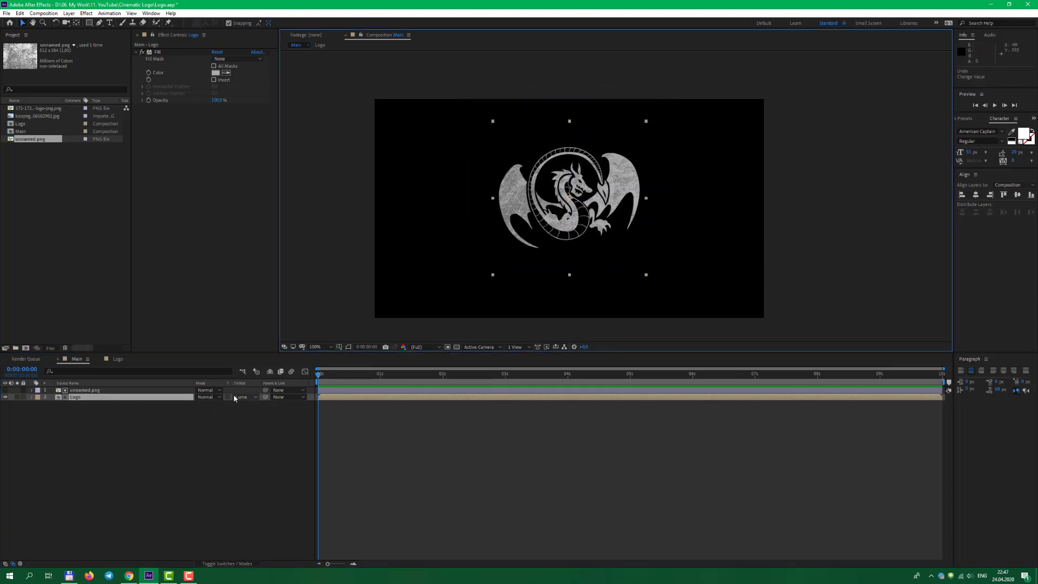
left_click_drag(266, 389, 140, 398)
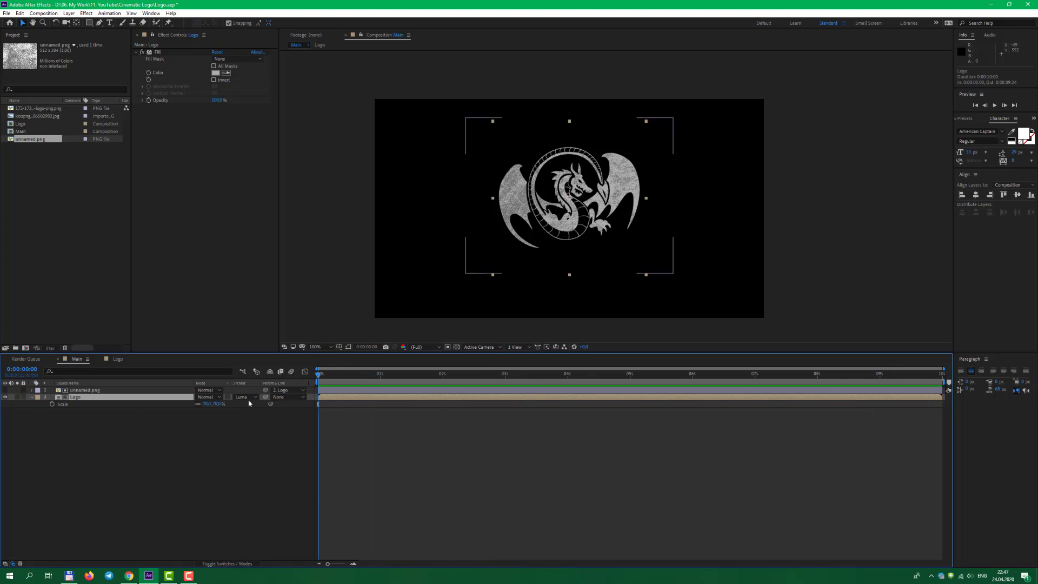
Step: Keyframe the Logo layer's Scale, with a keyframe near 7 seconds at 60%
left_click(52, 404)
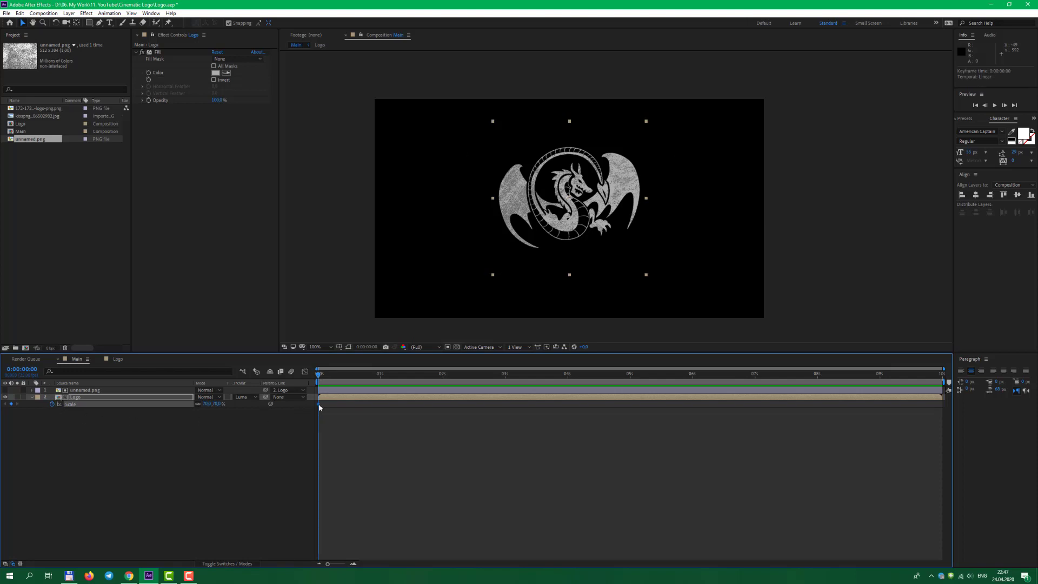
left_click_drag(322, 406, 940, 419)
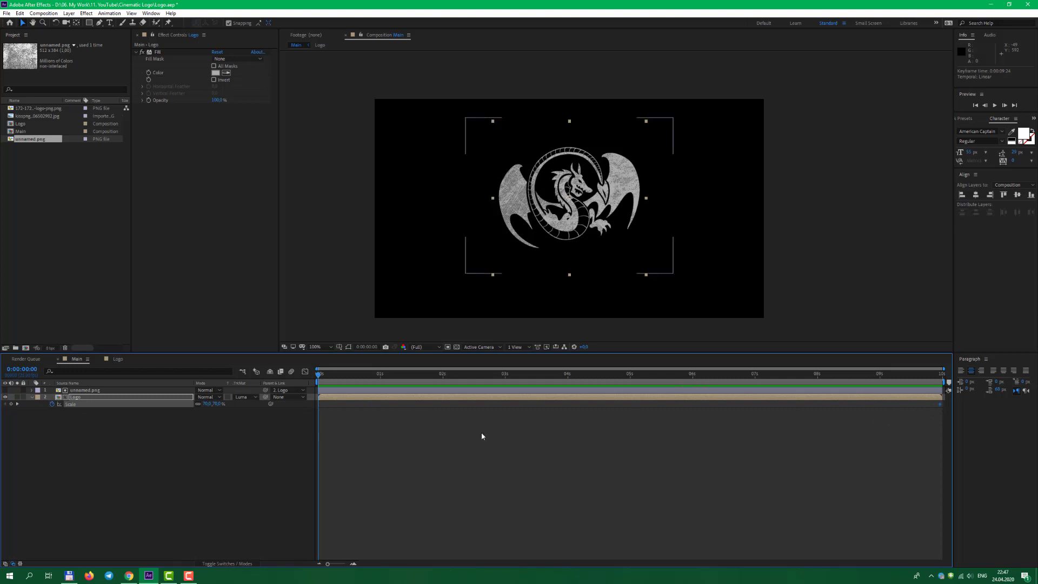
left_click(218, 405)
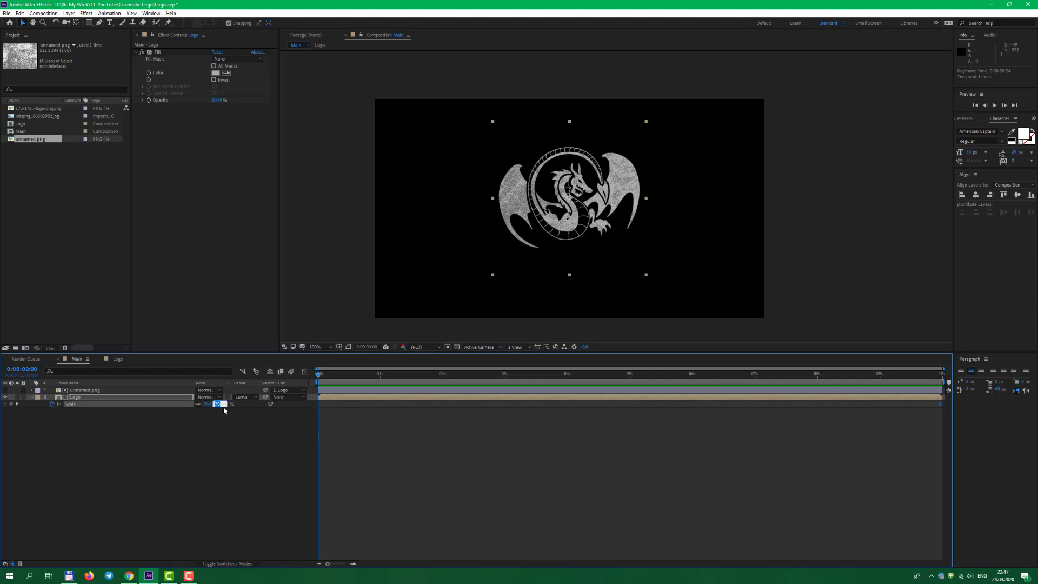
type("60")
key("Return")
left_click(254, 435)
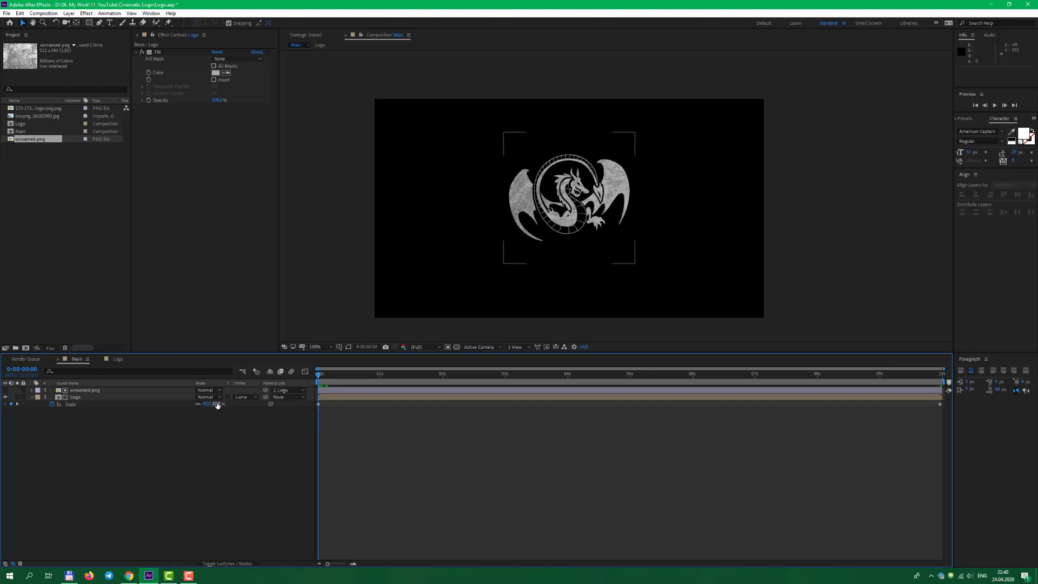
Step: Preview the scale animation and change the Scale value to 55%
key("space")
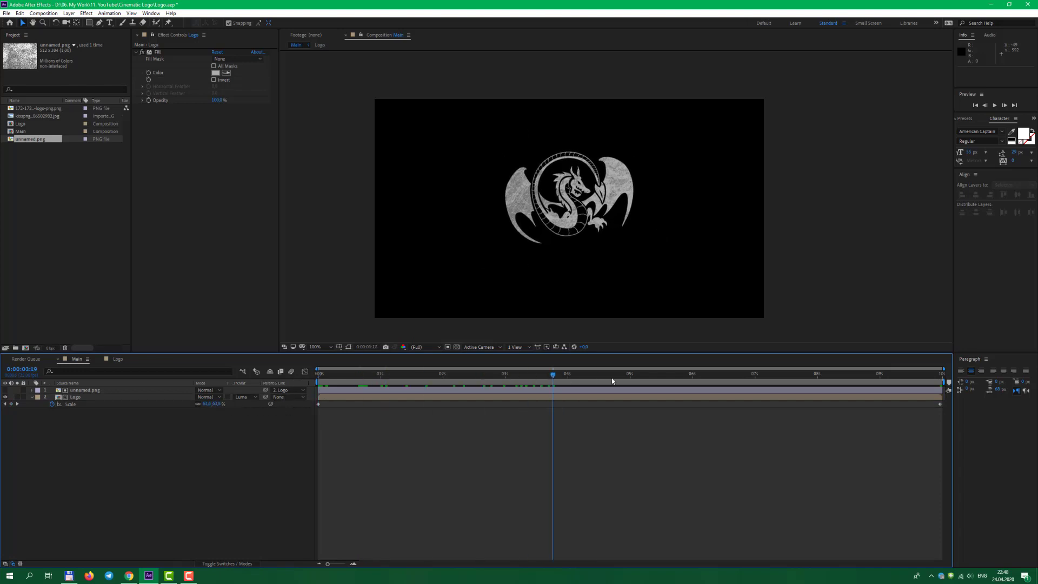
key("space")
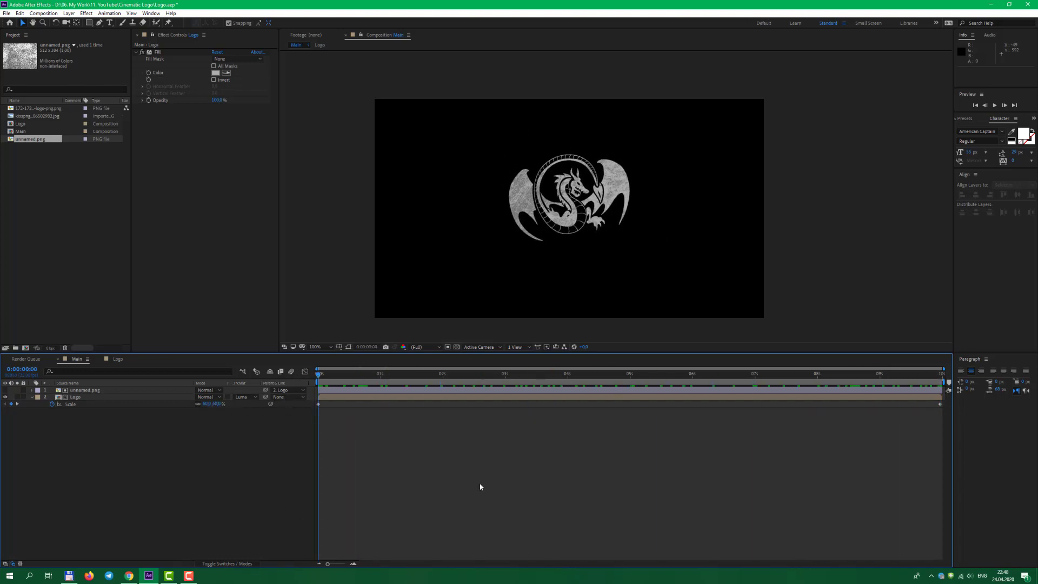
key("space")
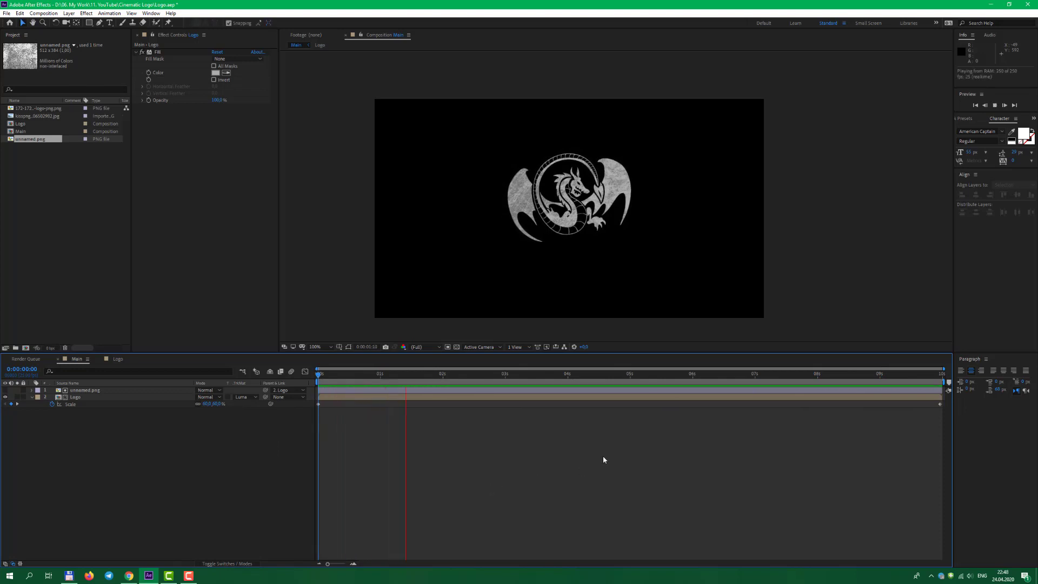
key("space")
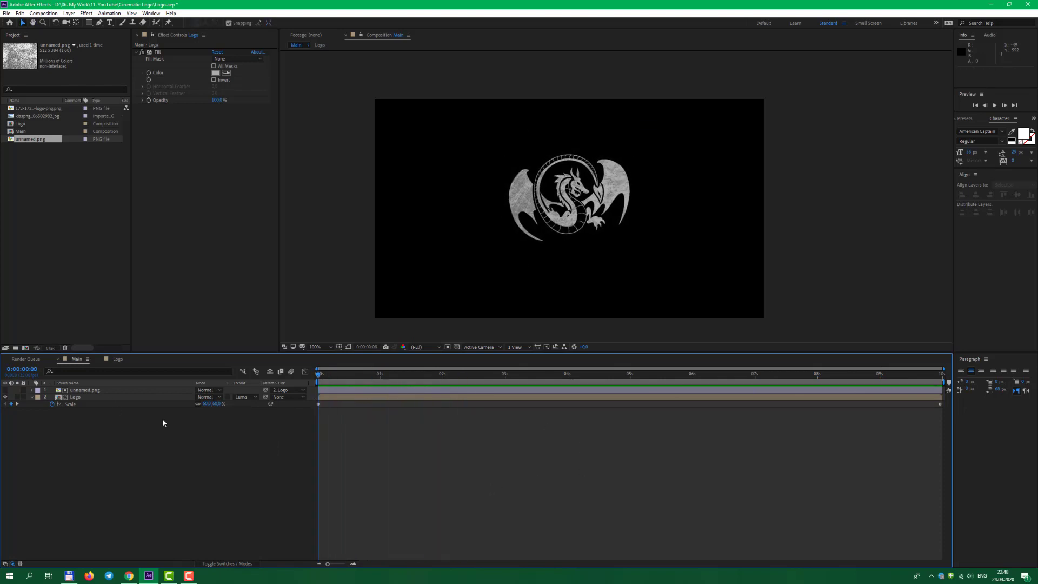
left_click(215, 405)
type("55")
key("Return")
left_click(369, 459)
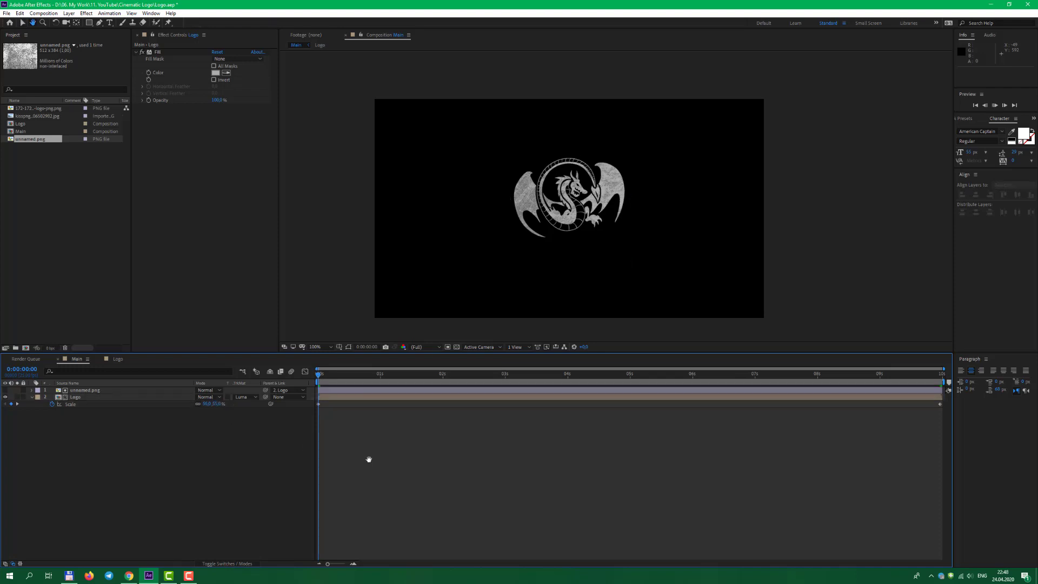
key("space")
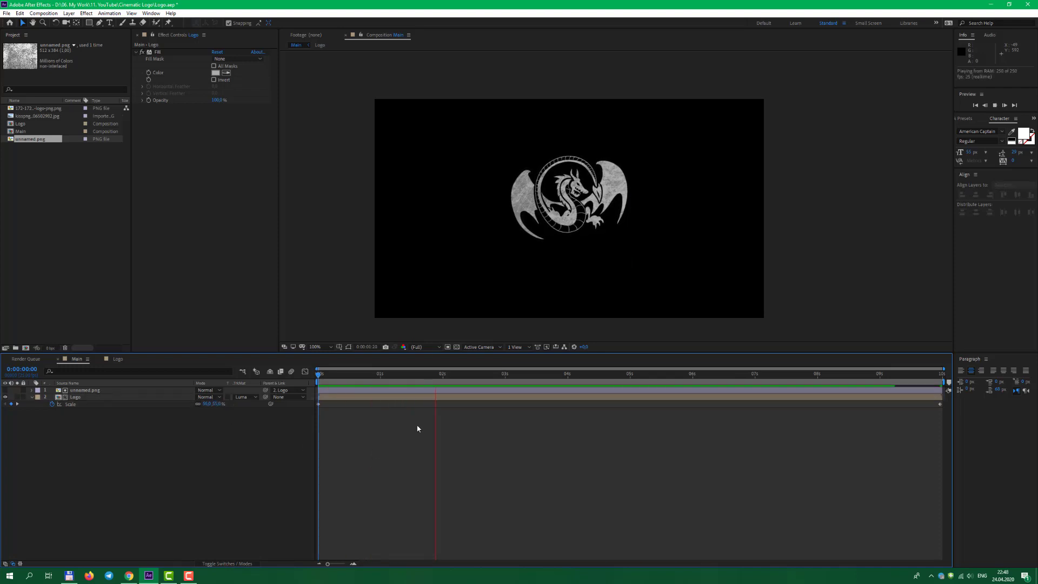
key("space")
Step: Scrub from 0:00:00:12 to 0:00:01:19 to check the logo growing, then collapse Scale
left_click(347, 378)
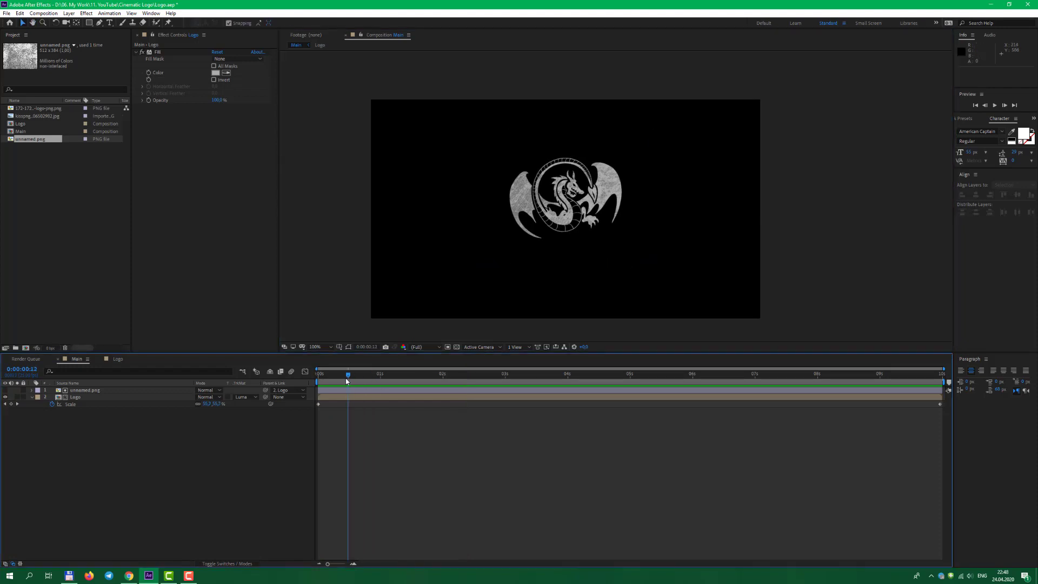
left_click_drag(347, 381, 427, 379)
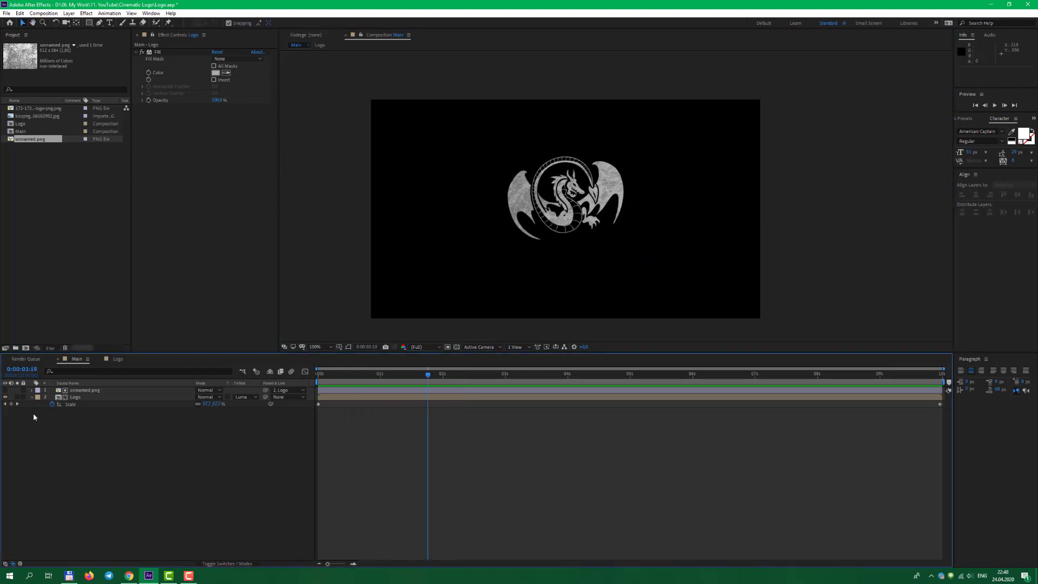
left_click(31, 397)
left_click(110, 24)
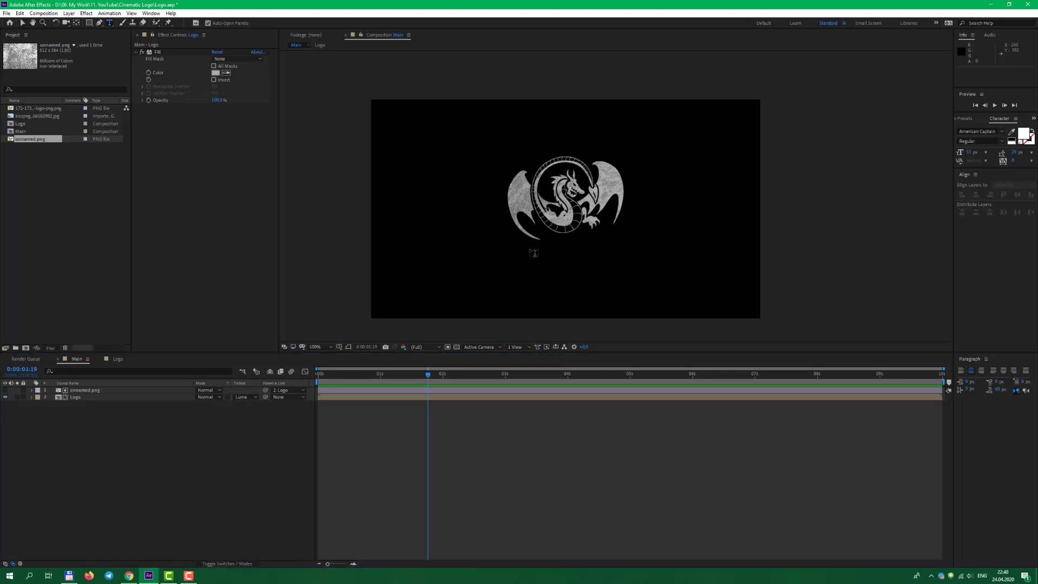
Step: Type 'CINEMATIC LOGO' below the dragon, centre it horizontally and nudge it lower
left_click(560, 270)
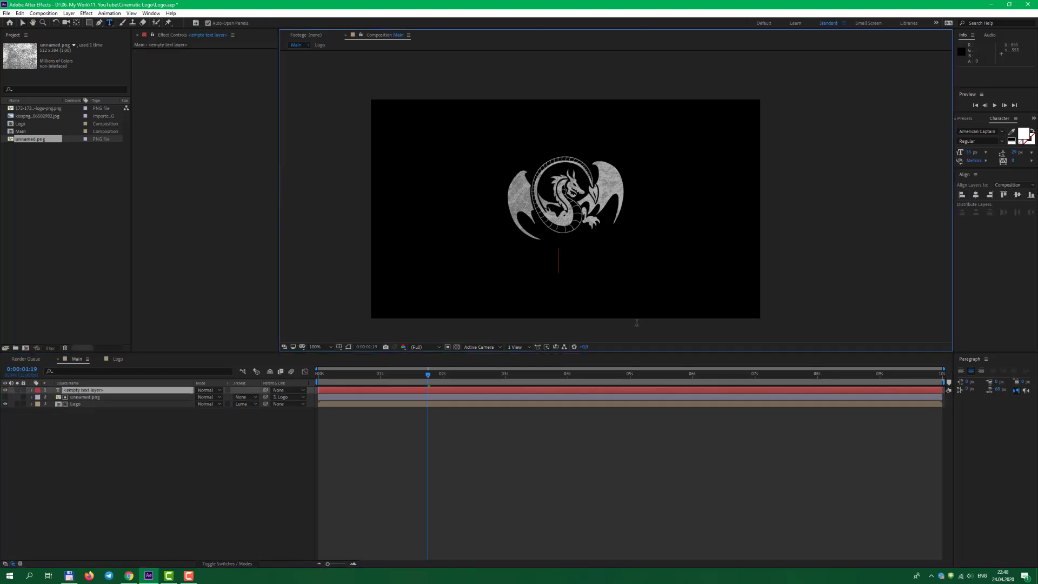
type("CINEM")
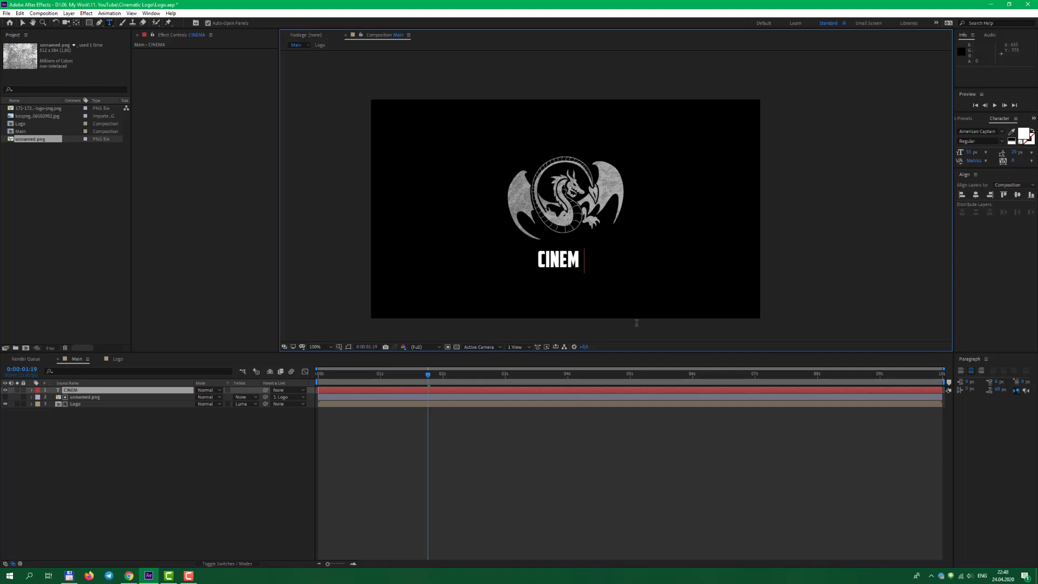
type("ATIC")
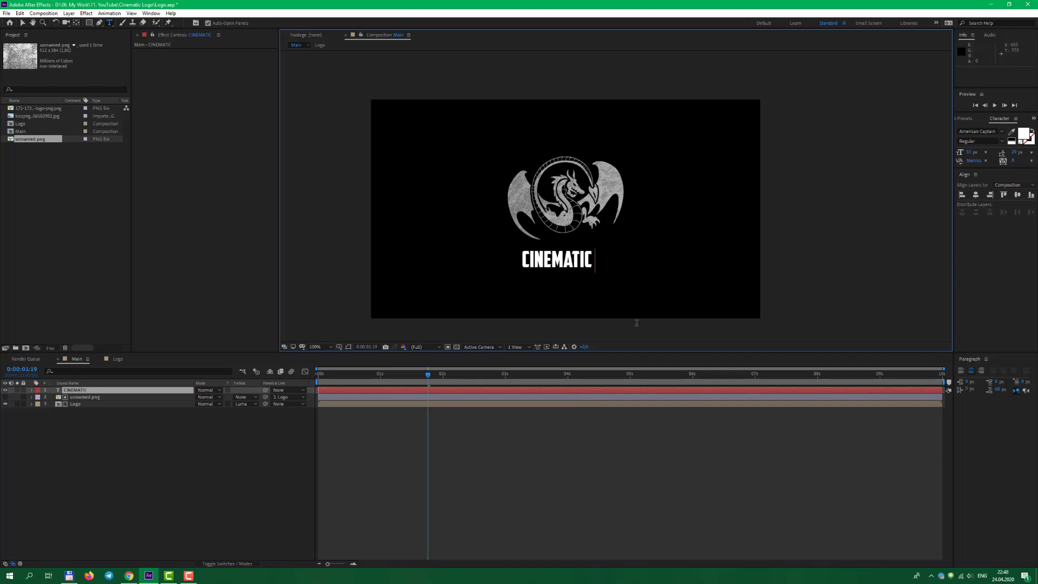
type(" LOGO")
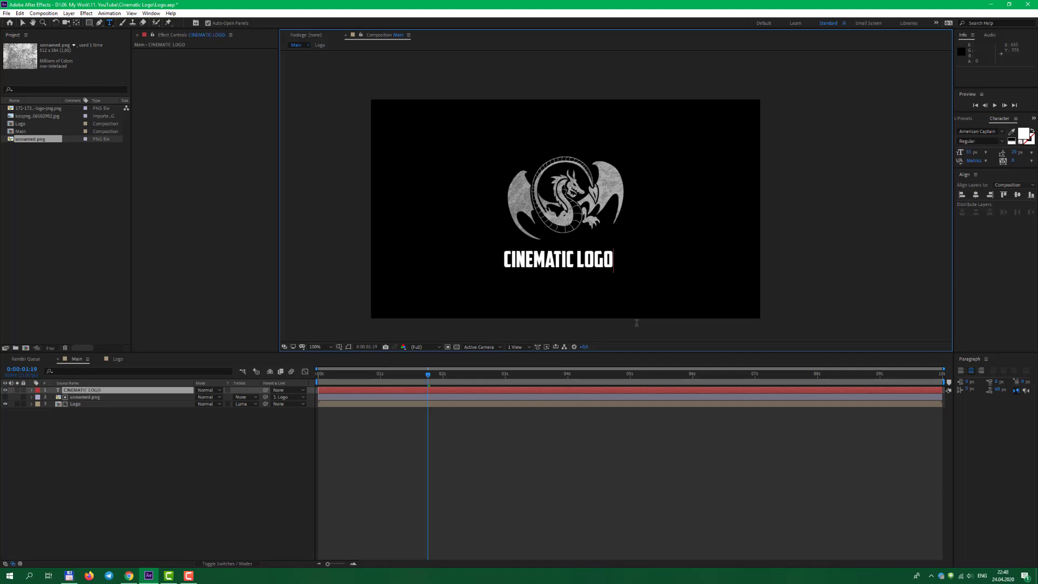
left_click(186, 395)
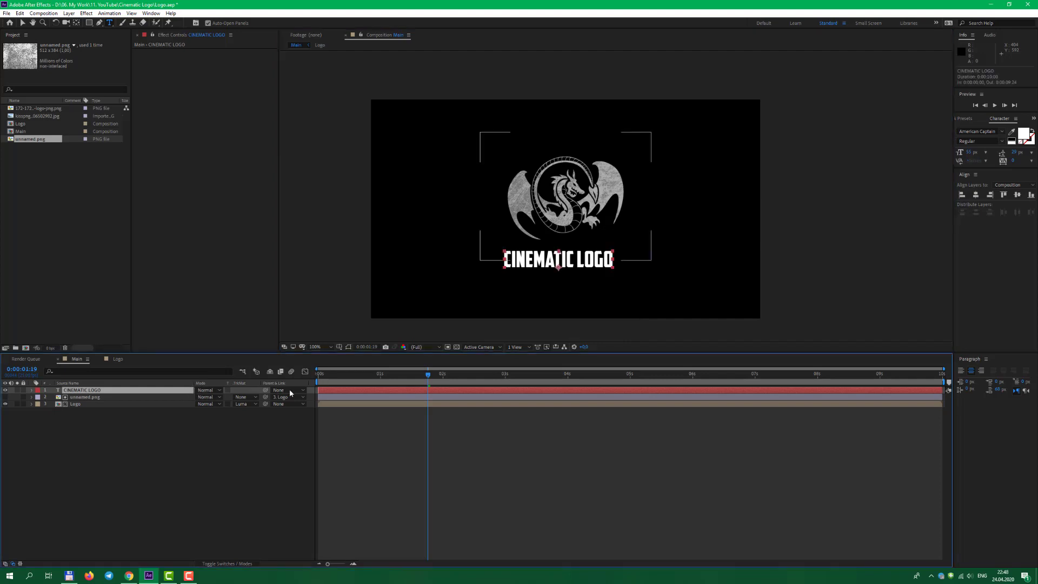
left_click(975, 194)
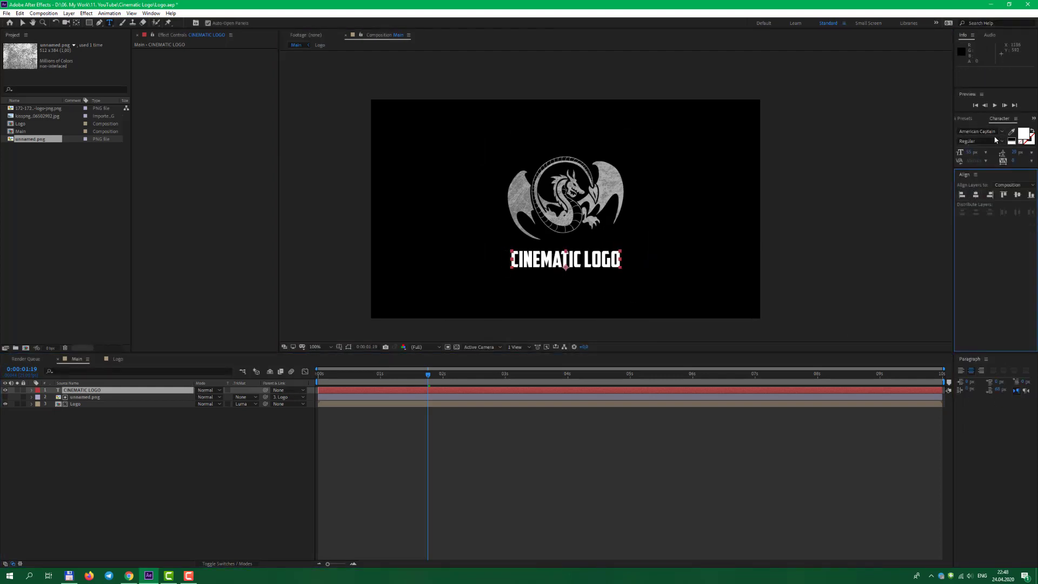
key("v")
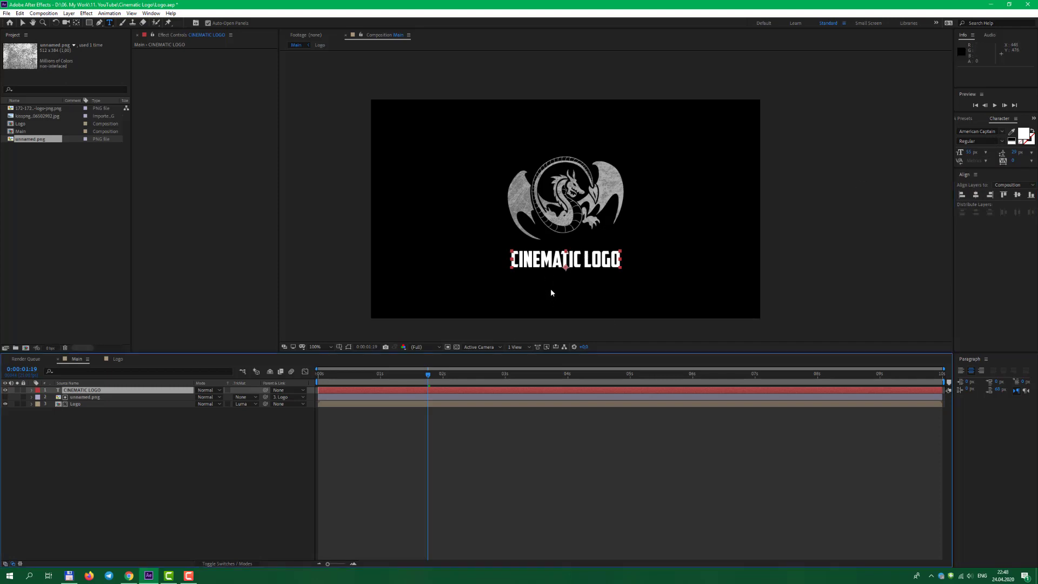
left_click_drag(566, 264, 563, 269)
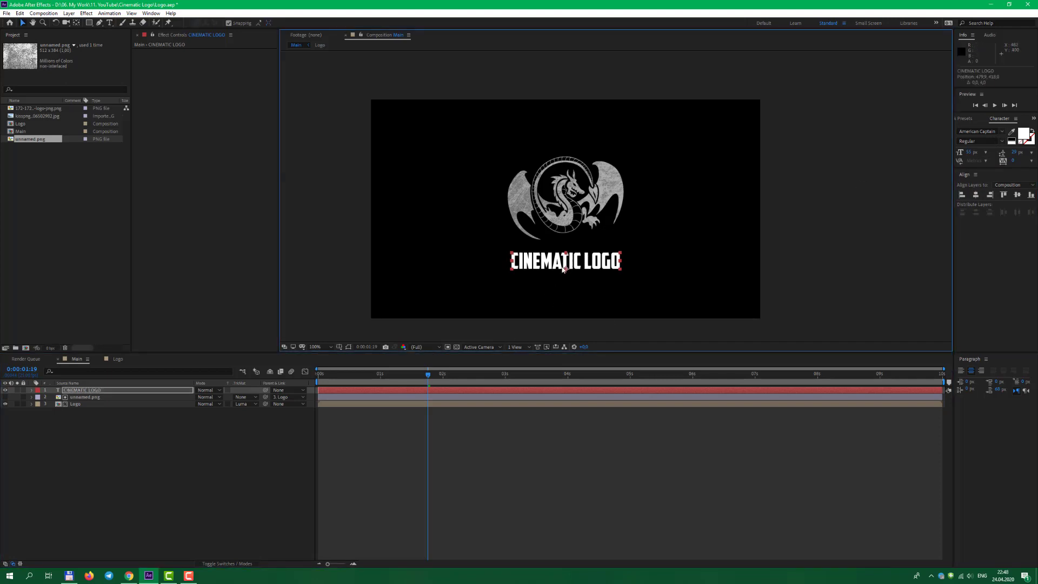
Step: Reduce the CINEMATIC LOGO font size to about 43 px
left_click(183, 390)
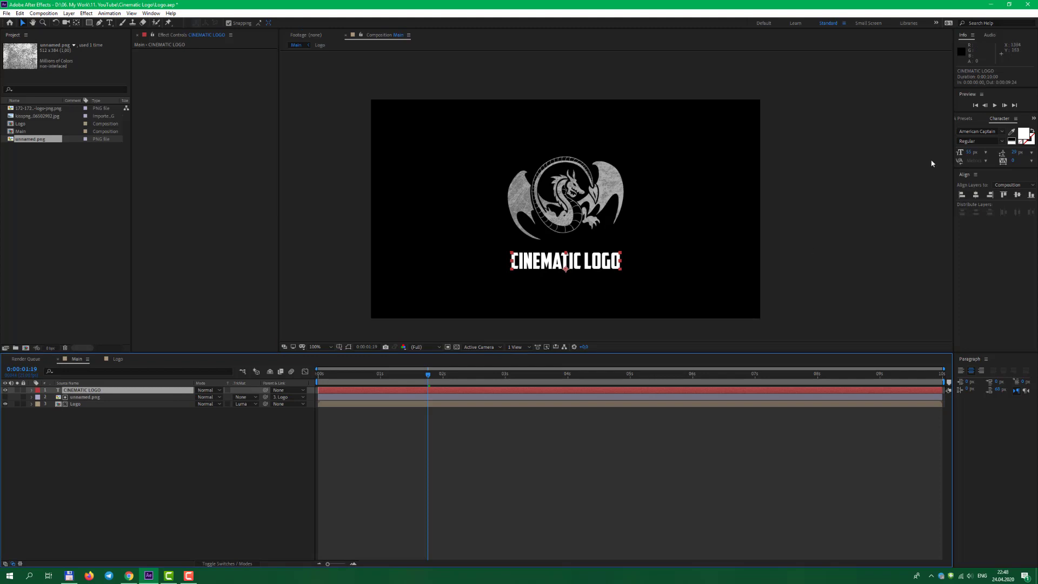
left_click_drag(970, 157, 962, 155)
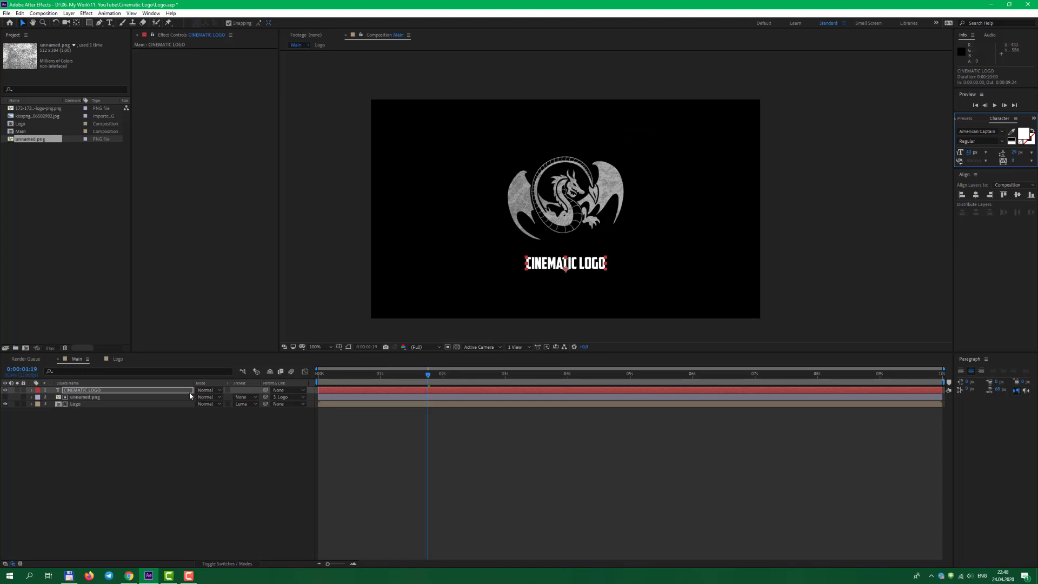
left_click(174, 440)
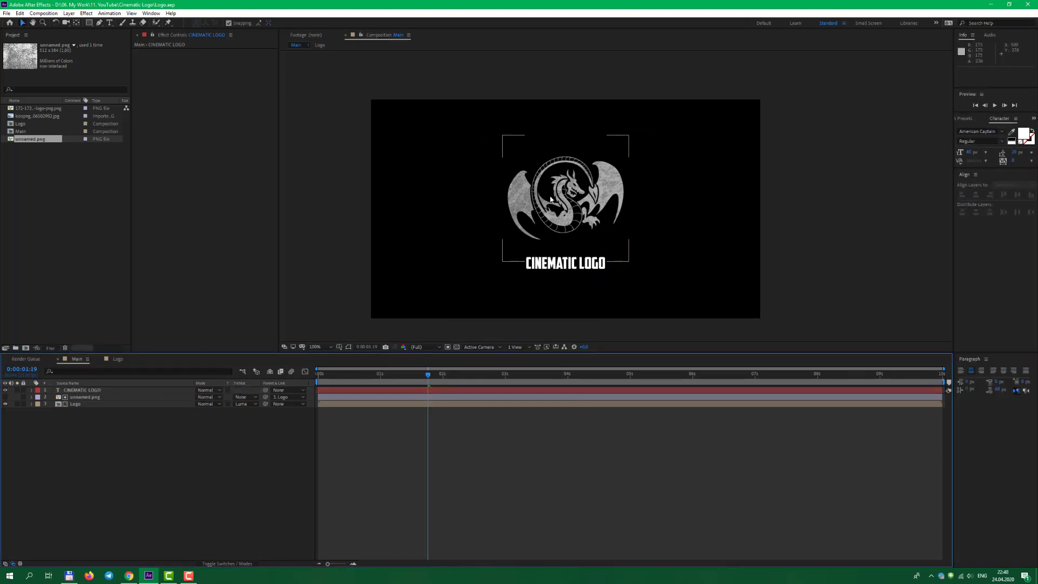
Step: Duplicate unnamed.png to the top of the stack and make it the title's Luma Matte
left_click(76, 397)
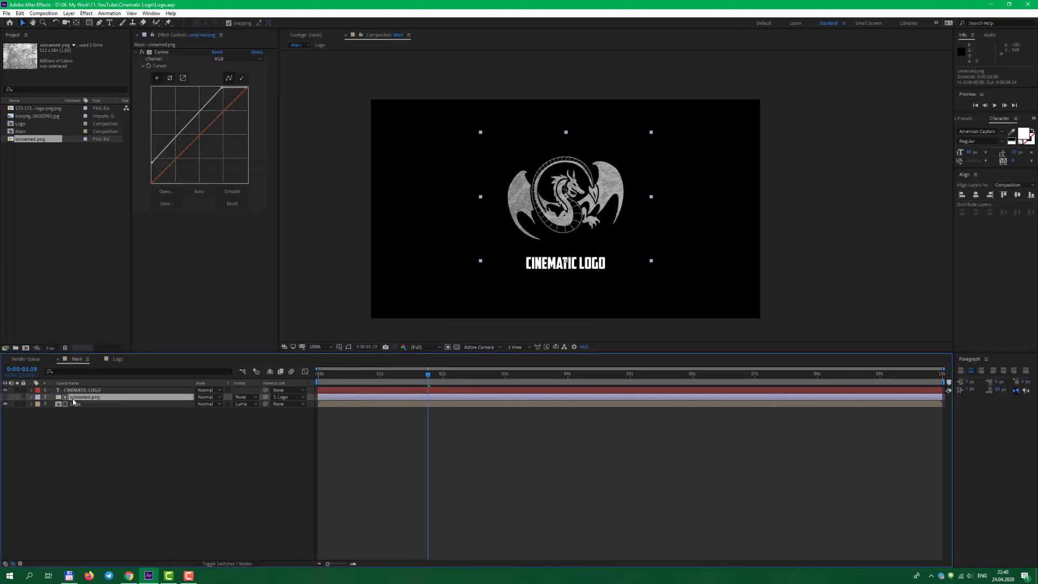
key("ctrl+d")
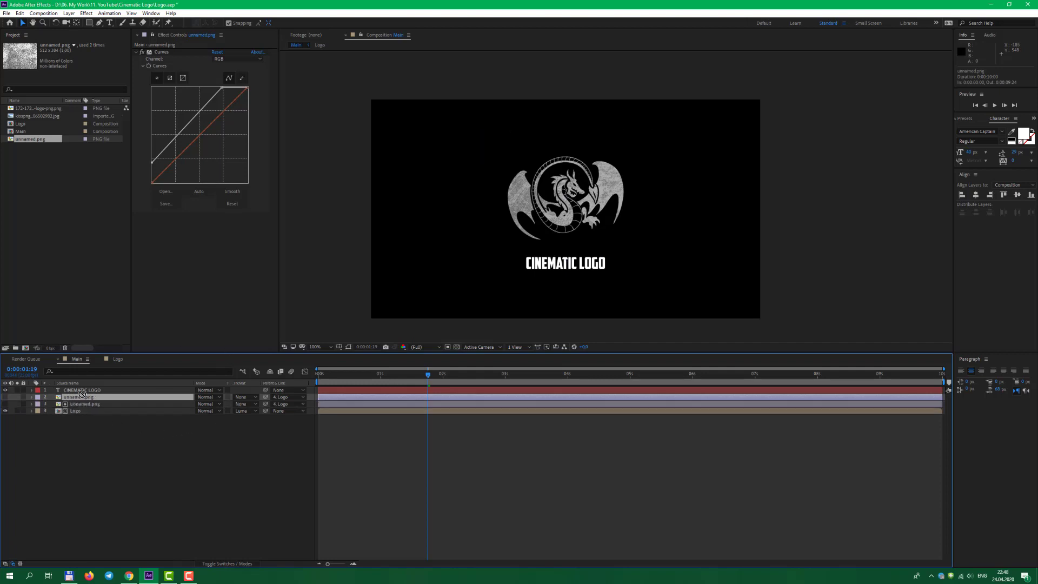
key("ctrl+shift+bracketright")
left_click(81, 396)
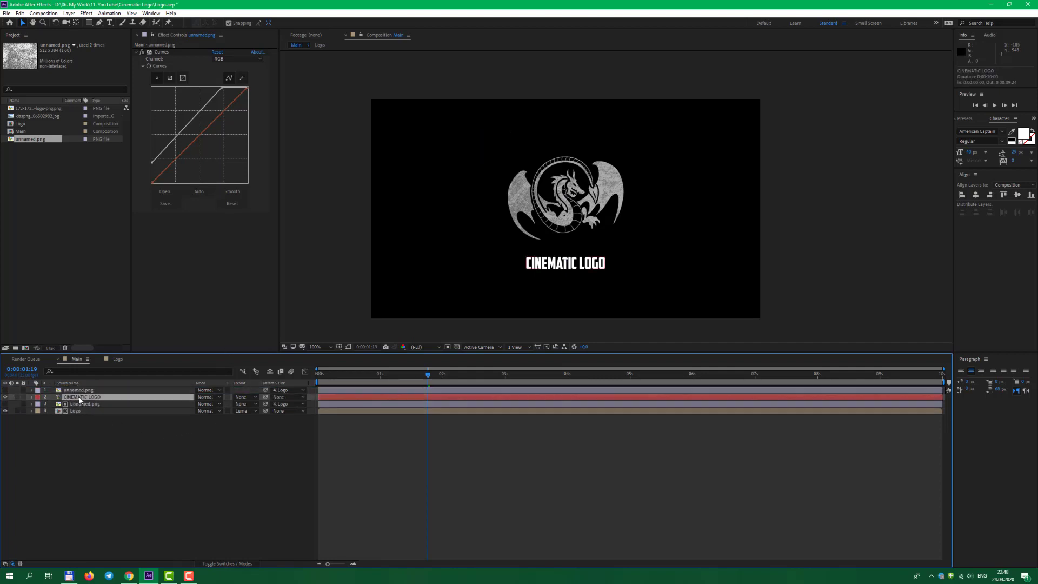
left_click(244, 397)
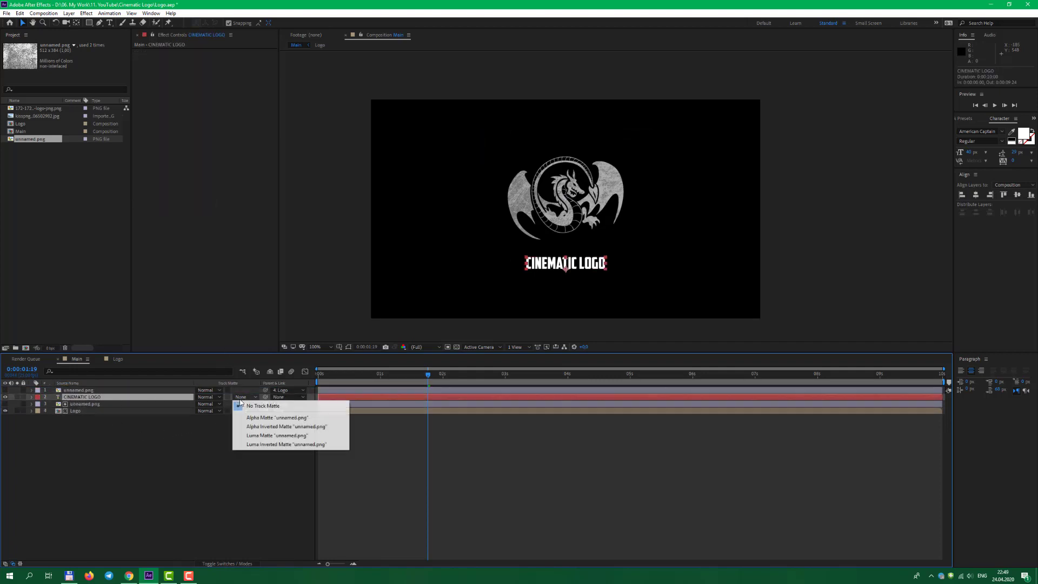
left_click(262, 436)
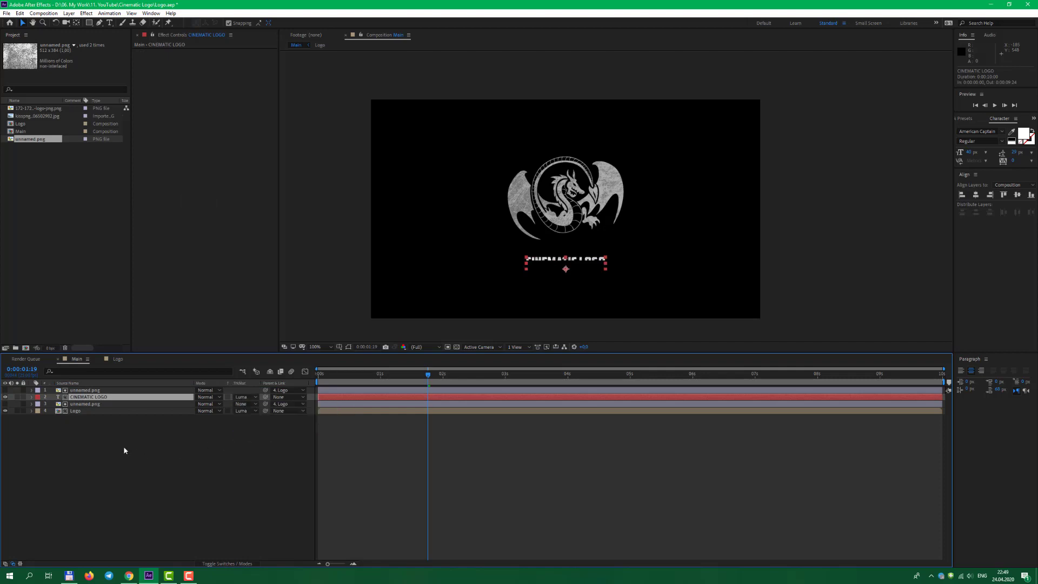
Step: Move the texture copy down so it sits over the CINEMATIC LOGO title
left_click(105, 391)
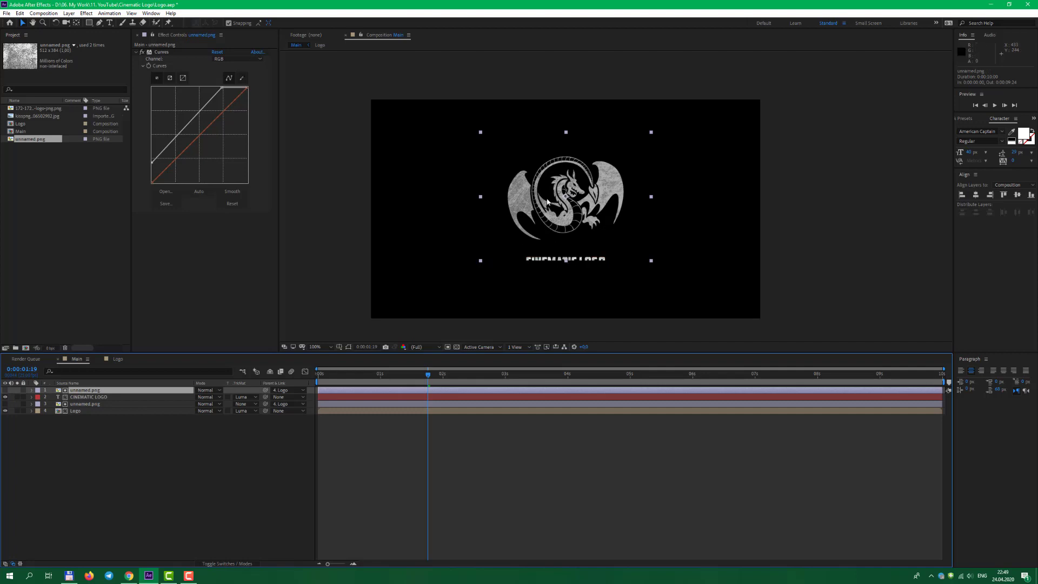
left_click_drag(550, 233, 549, 290)
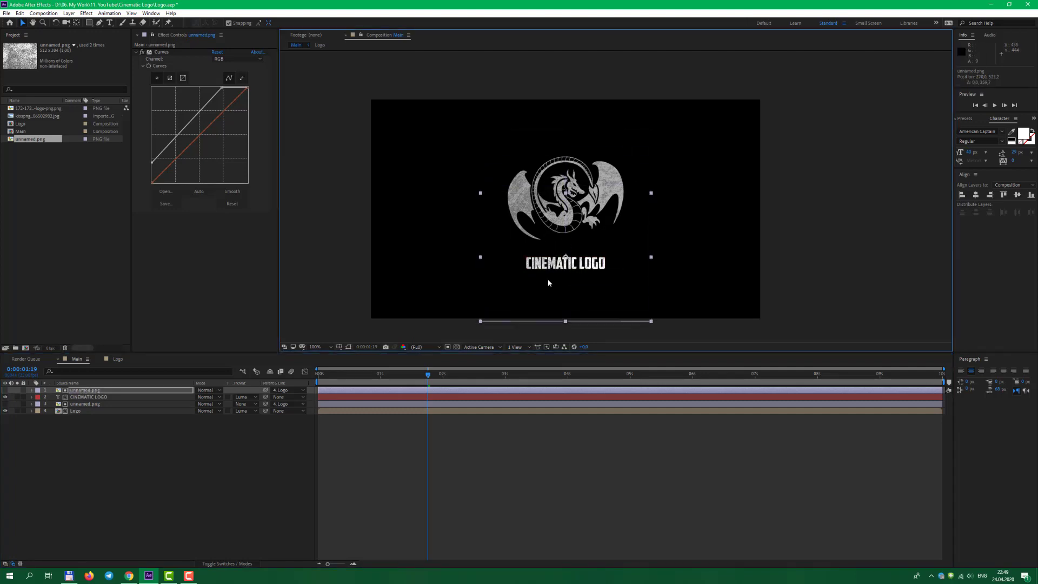
scroll(548, 280, "up", 2)
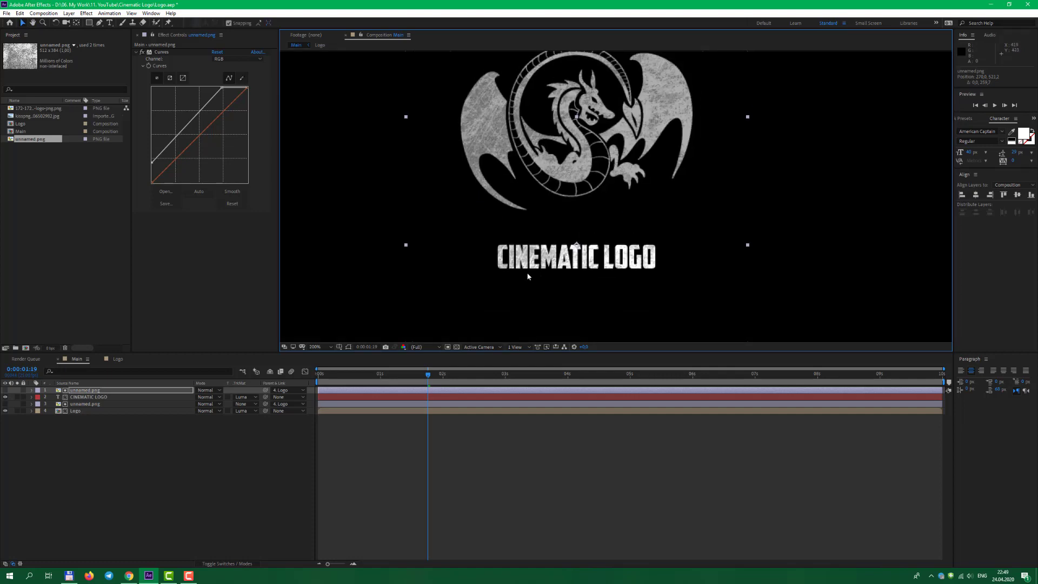
scroll(528, 276, "down", 2)
left_click(195, 449)
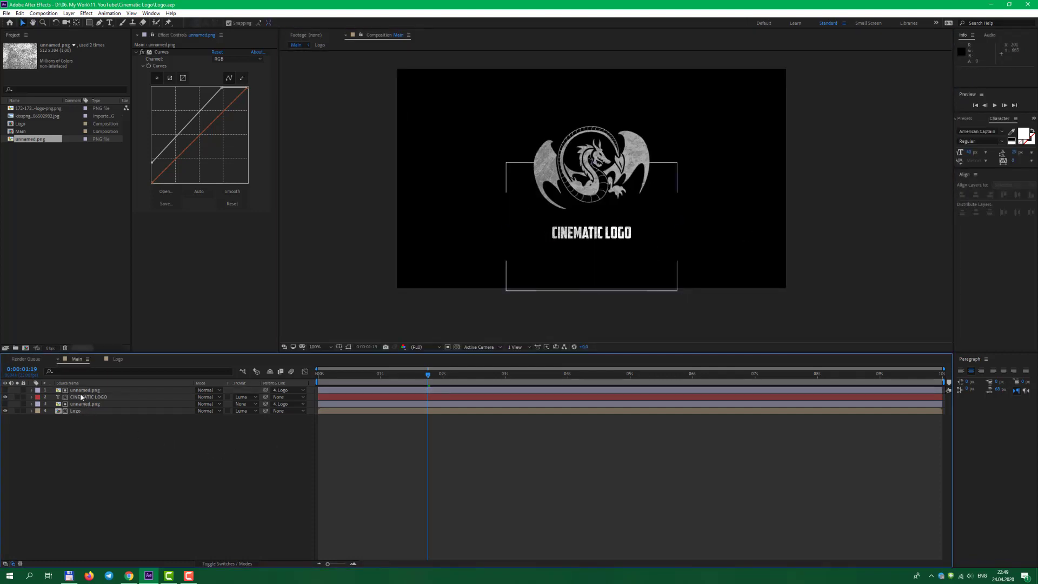
left_click(81, 398)
left_click(80, 397)
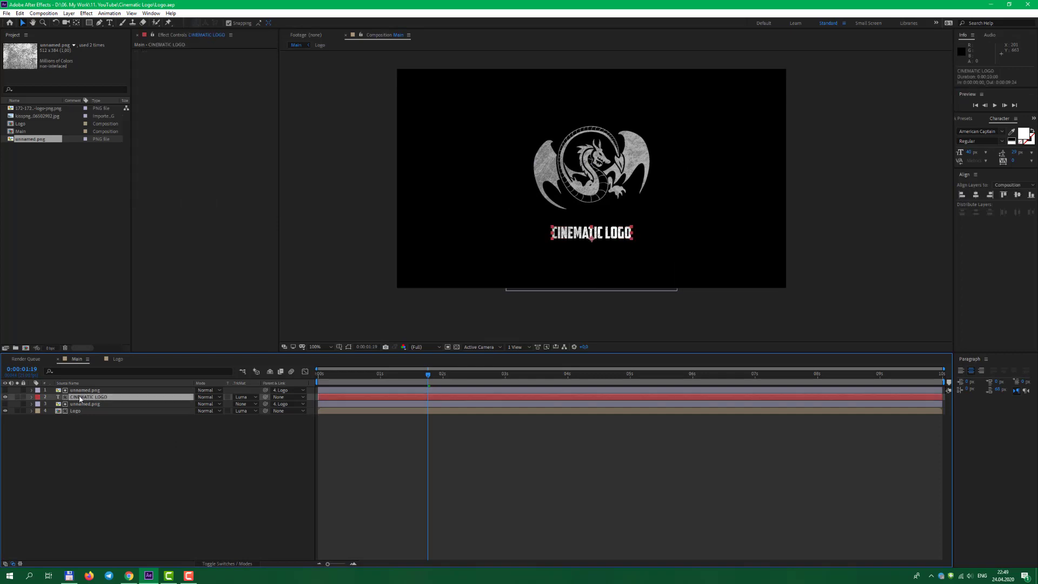
Step: Tune the texture copy's Curves, deepening the shadows and toning down the highlights
left_click(81, 389)
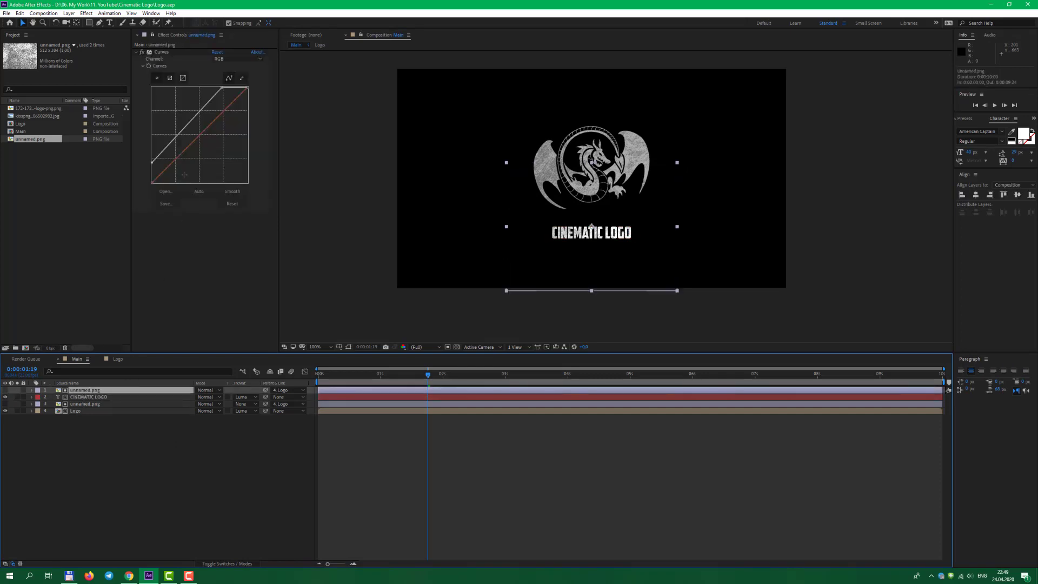
left_click_drag(152, 161, 155, 181)
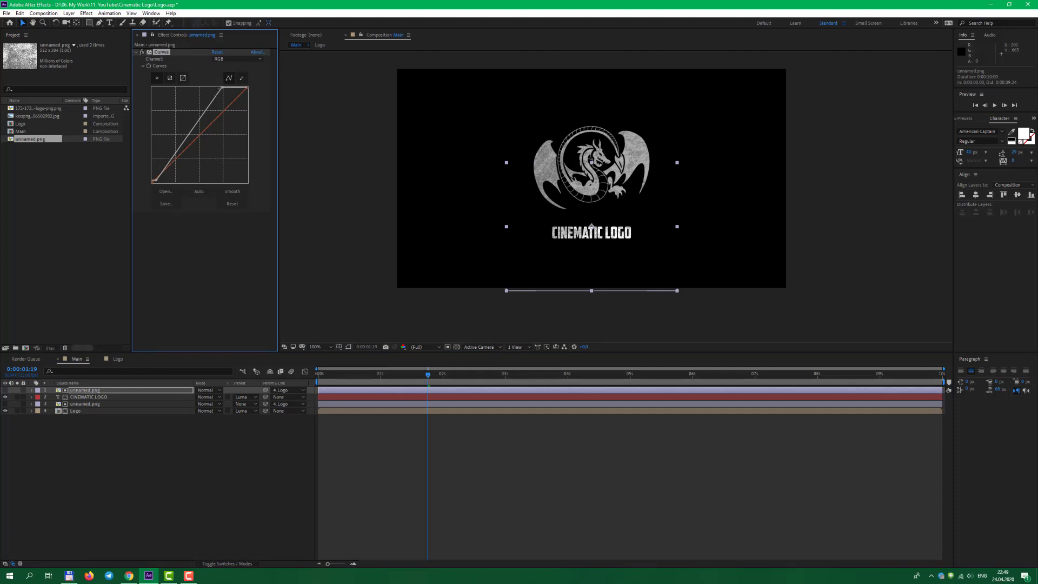
left_click_drag(222, 87, 258, 98)
left_click(694, 198)
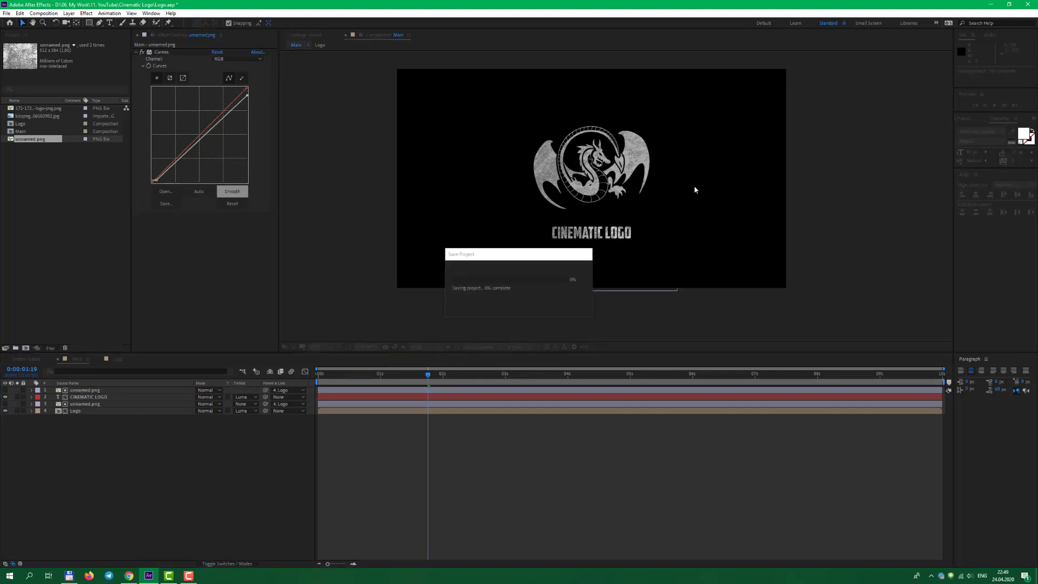
left_click_drag(575, 192, 562, 196)
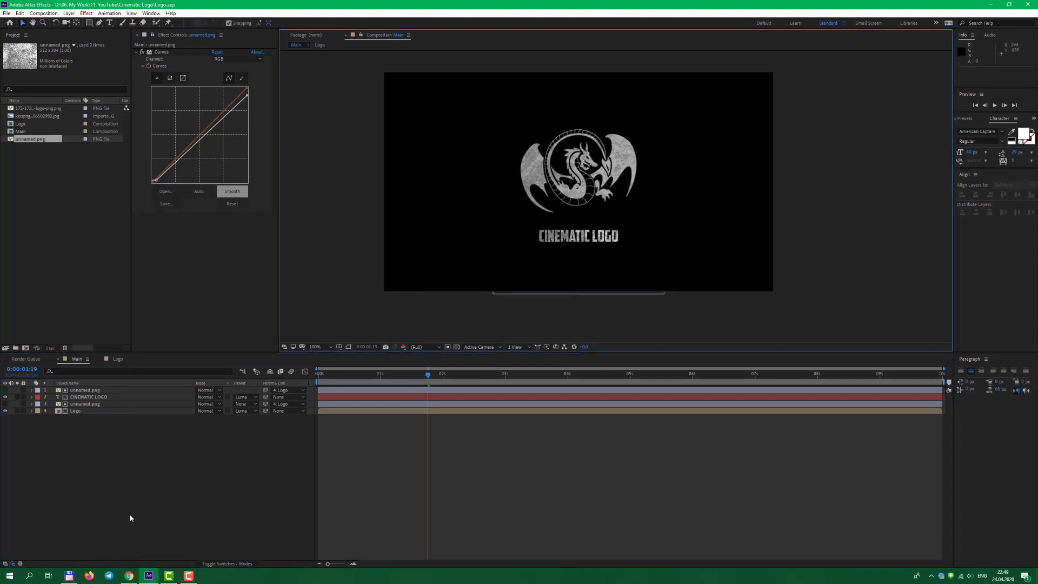
left_click(99, 397)
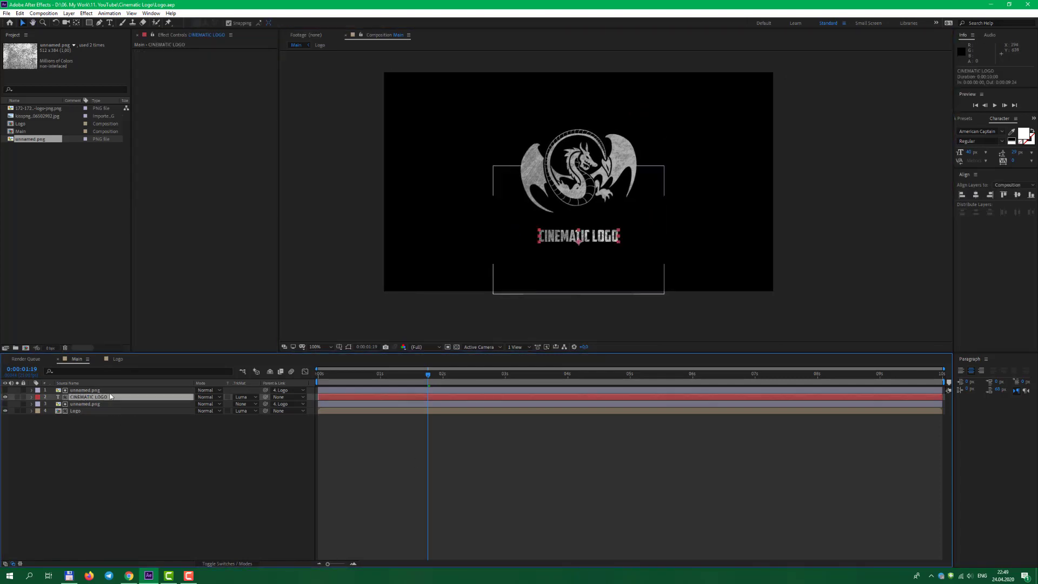
Step: Parent the texture copy to the title and the title to 4. Logo, then preview
left_click_drag(265, 390, 115, 398)
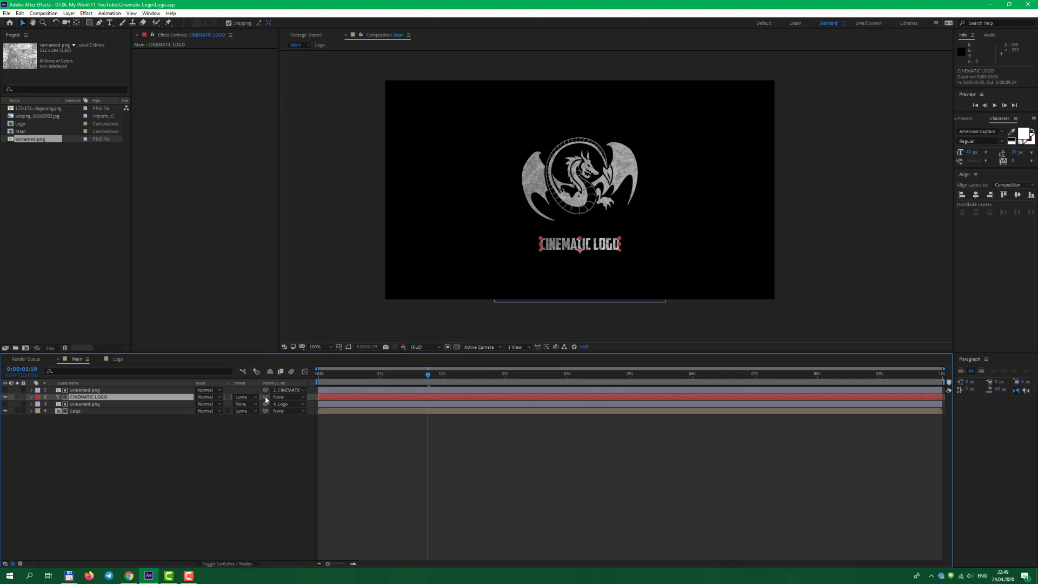
left_click_drag(265, 398, 134, 410)
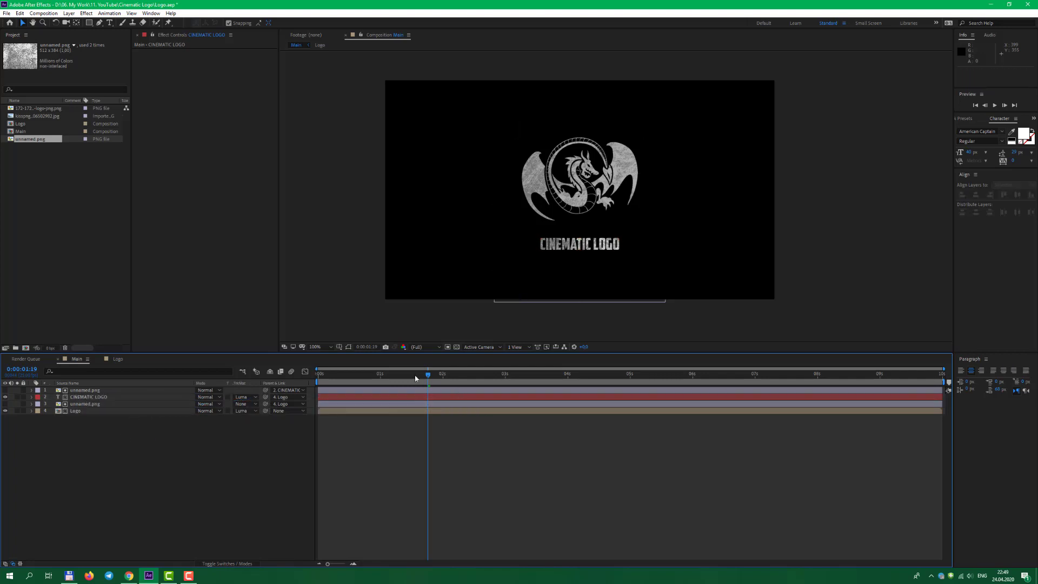
mouse_move(428, 374)
left_mouse_down()
mouse_move(328, 374)
mouse_move(685, 374)
left_mouse_up()
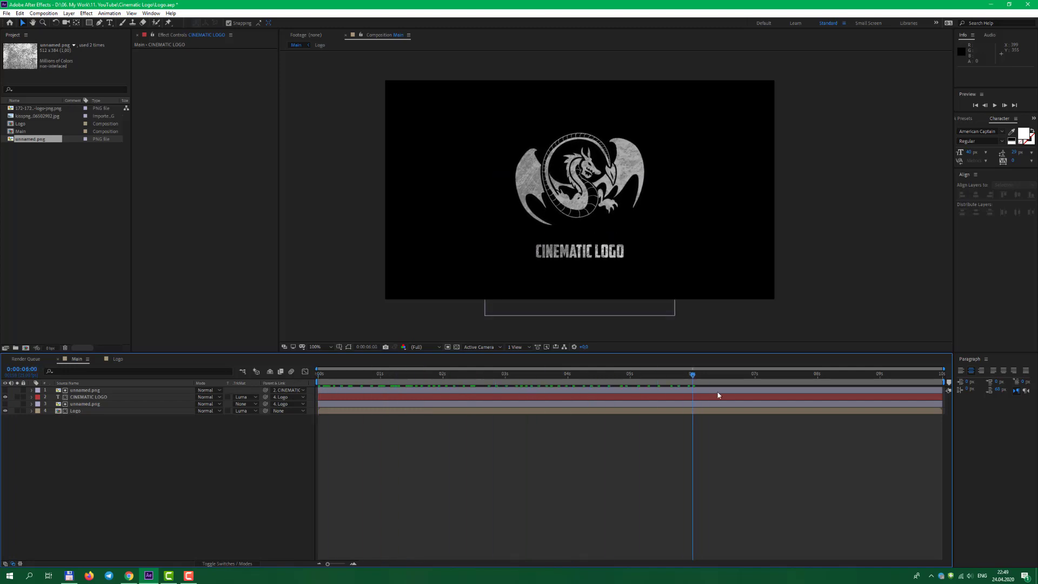
key("space")
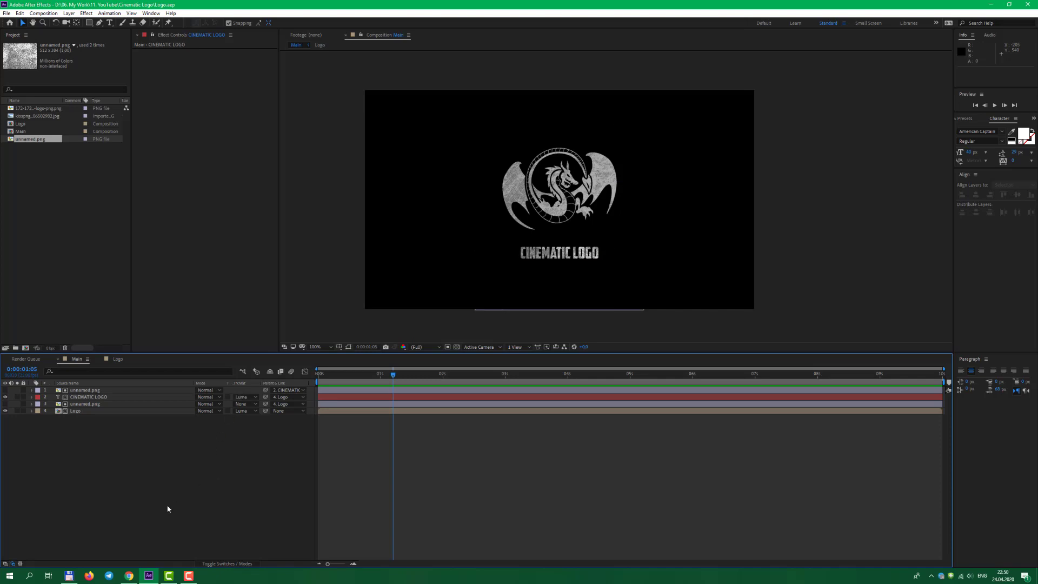
Step: Drag 4K_7.mp4 and Fog_009d_1.mp4 from Total Commander's Assets folder into the Project panel
left_click(72, 577)
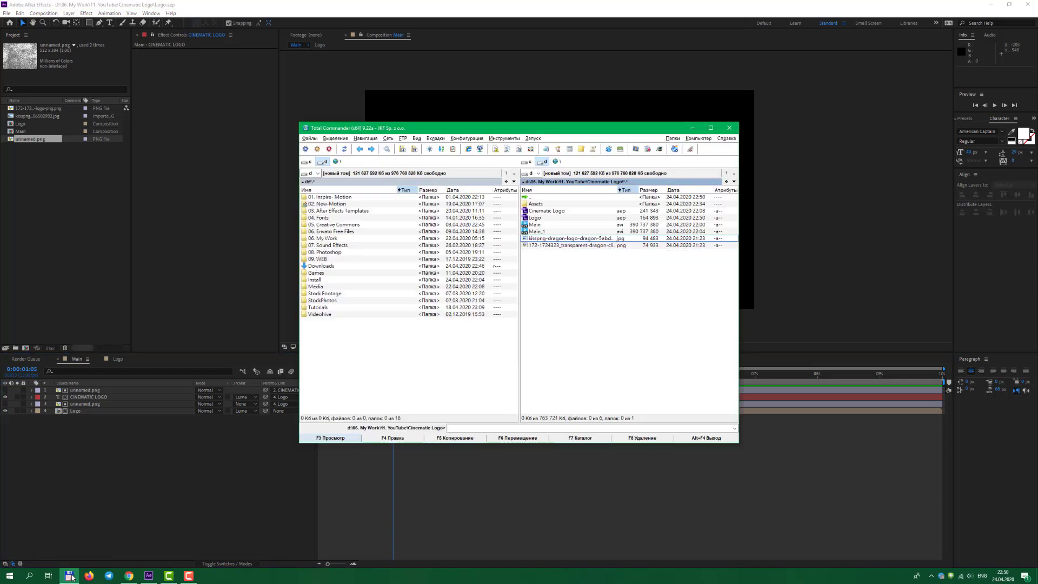
double_click(547, 204)
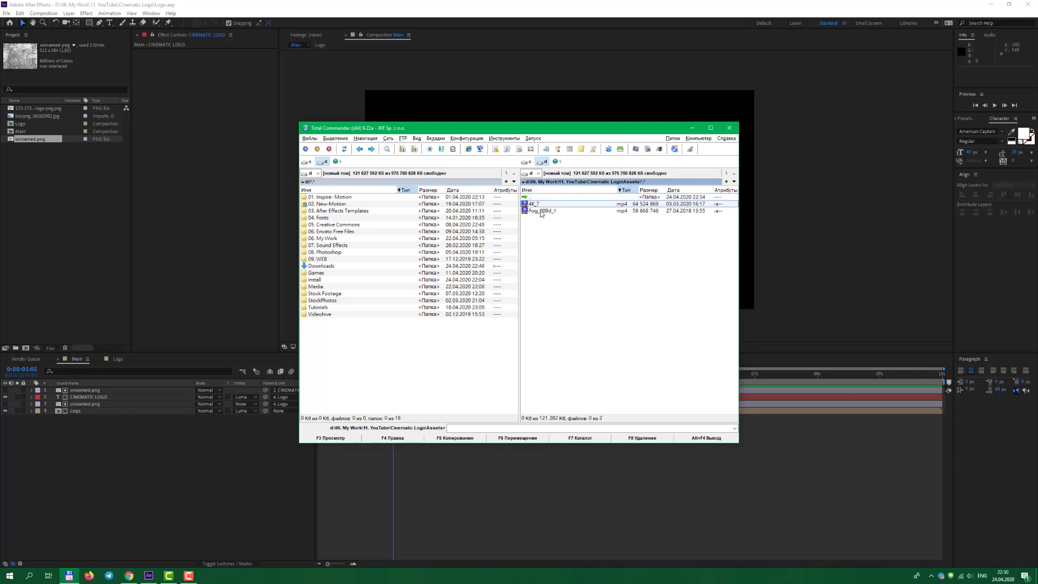
left_click(541, 210, "shift")
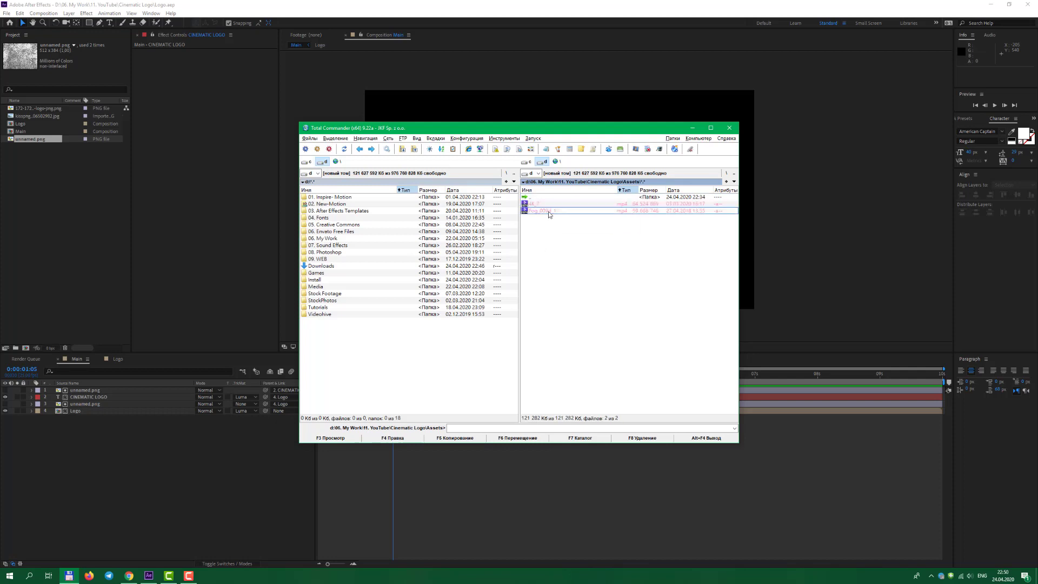
mouse_move(548, 212)
left_mouse_down()
mouse_move(258, 325)
mouse_move(105, 288)
left_mouse_up()
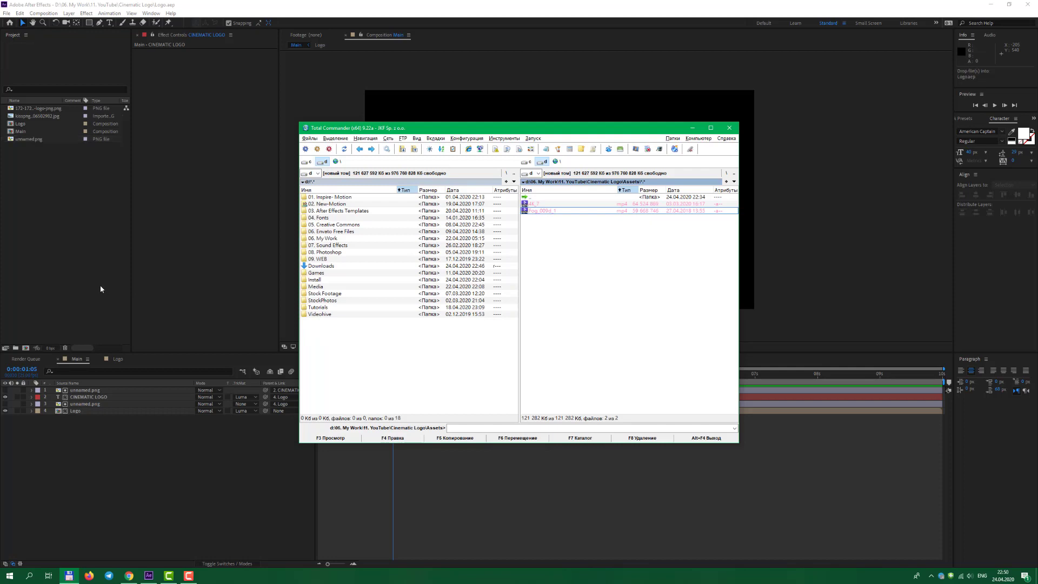
left_click(100, 289)
left_click_drag(90, 272, 89, 267)
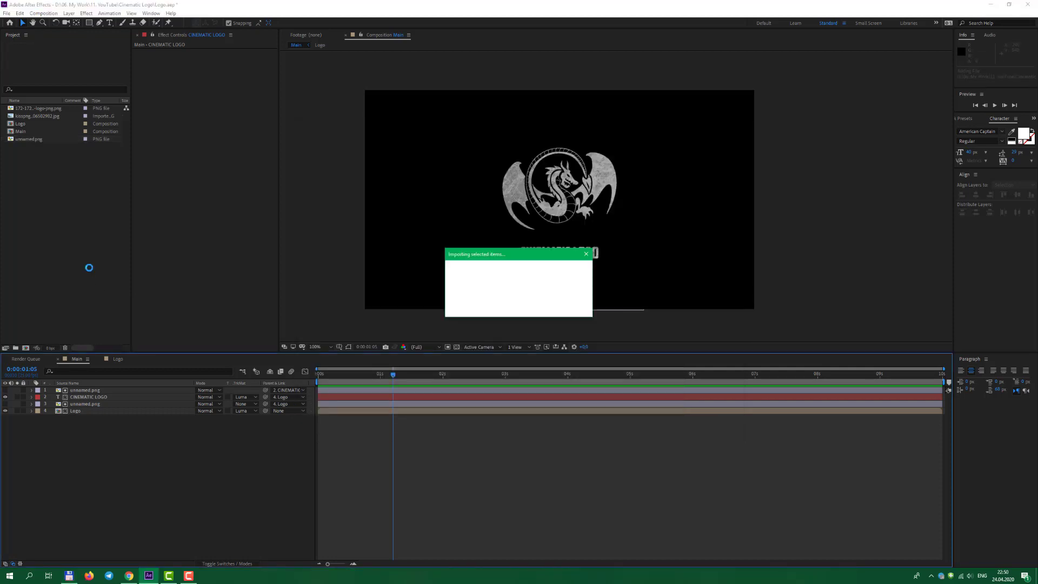
left_click(27, 116)
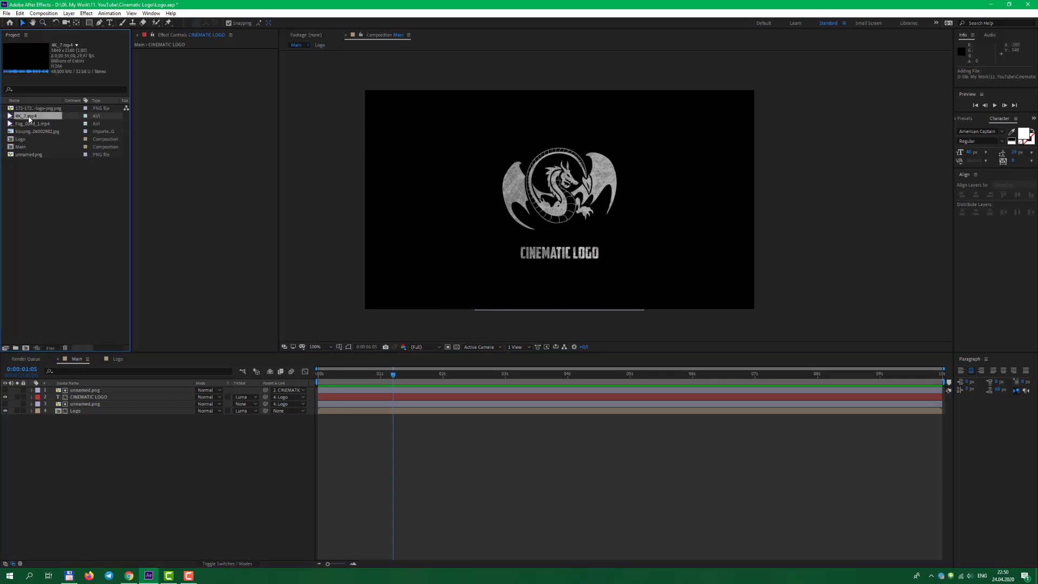
Step: Add Fog_009d_1.mp4 as the top layer in Main at 27% scale with Screen blending
left_click(26, 126)
mouse_move(25, 125)
left_mouse_down()
mouse_move(95, 393)
mouse_move(124, 415)
left_mouse_up()
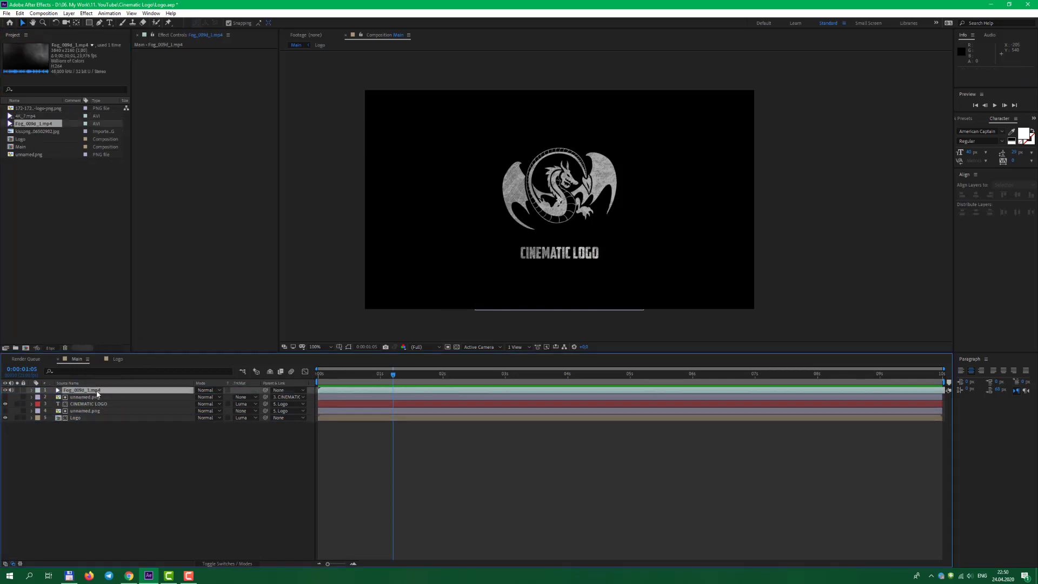
left_click(31, 390)
left_click(39, 399)
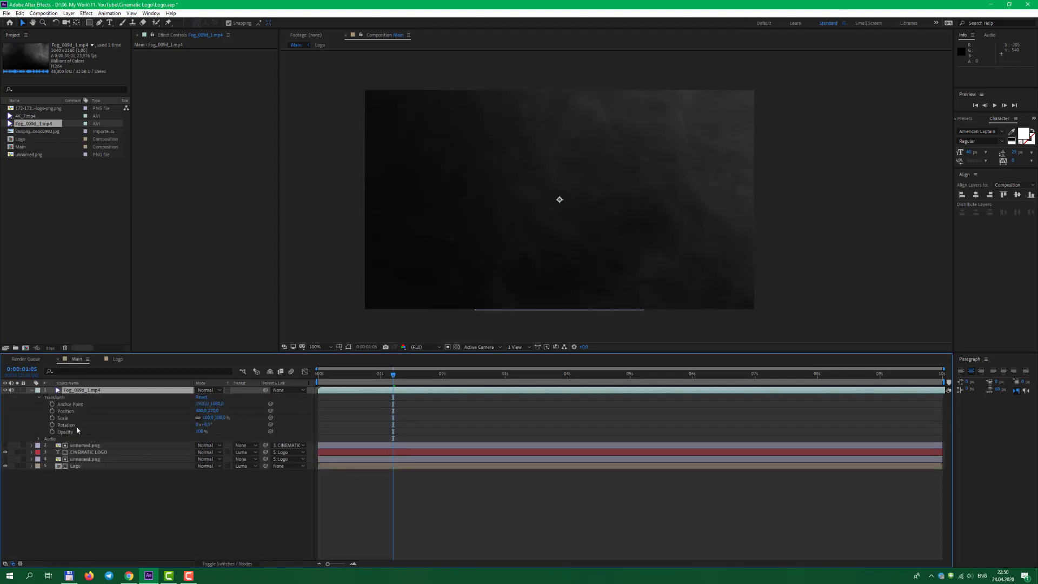
mouse_move(220, 422)
left_mouse_down()
mouse_move(181, 422)
mouse_move(194, 423)
left_mouse_up()
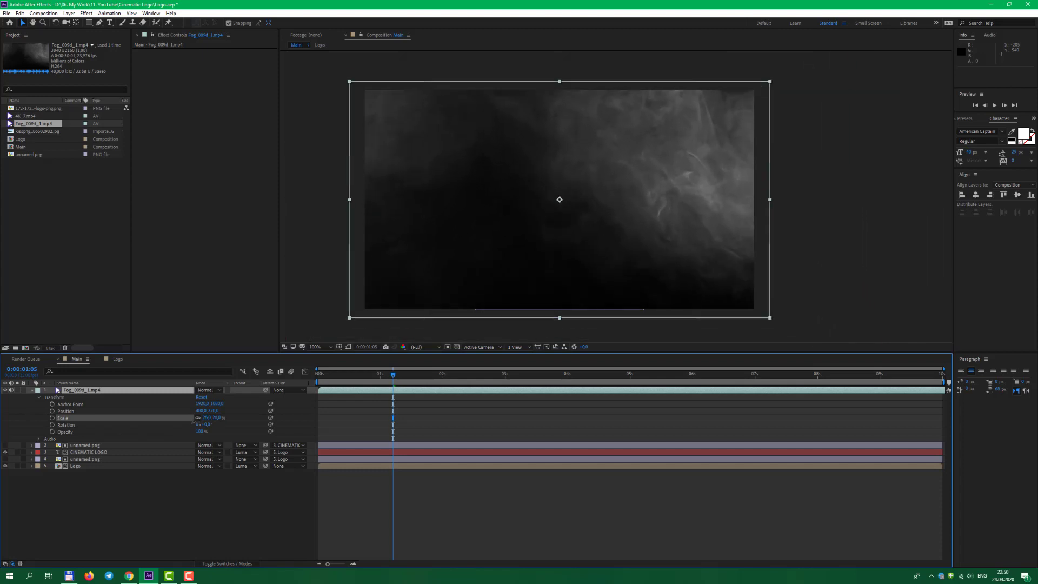
key("Return")
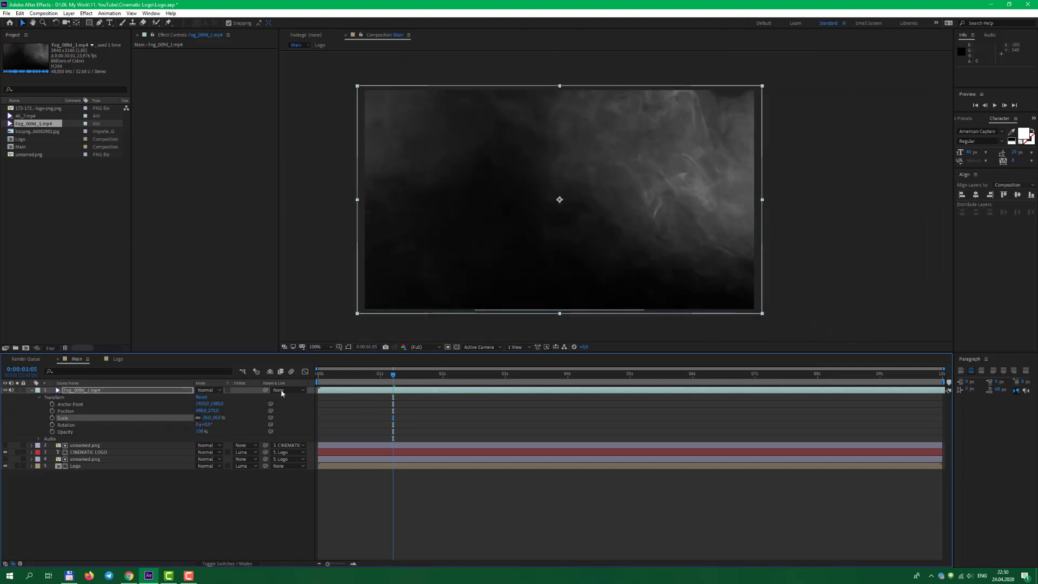
left_click(210, 391)
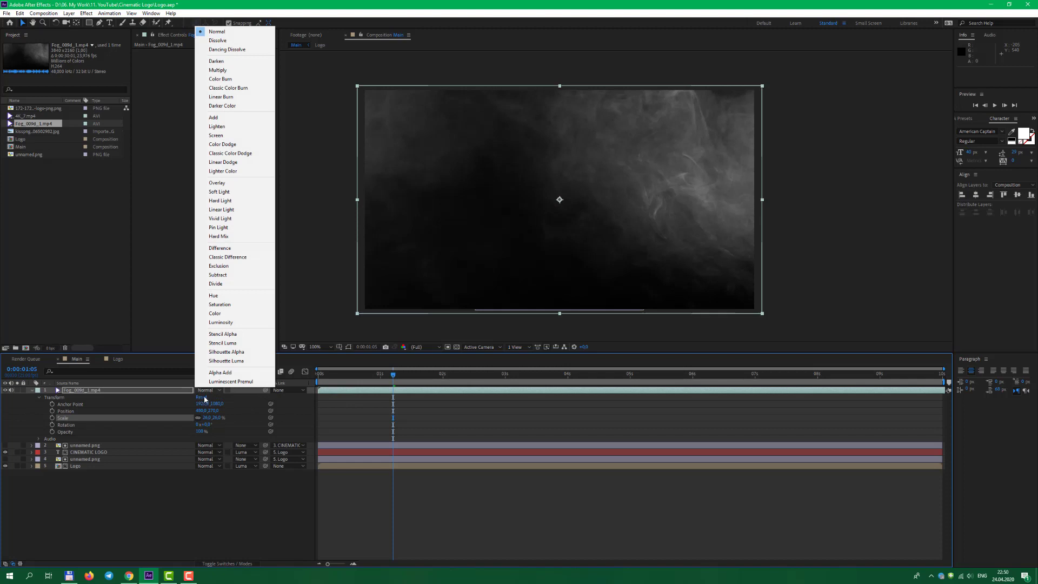
left_click(227, 135)
Step: Lower the fog layer's opacity to 40%
left_click_drag(385, 383, 579, 405)
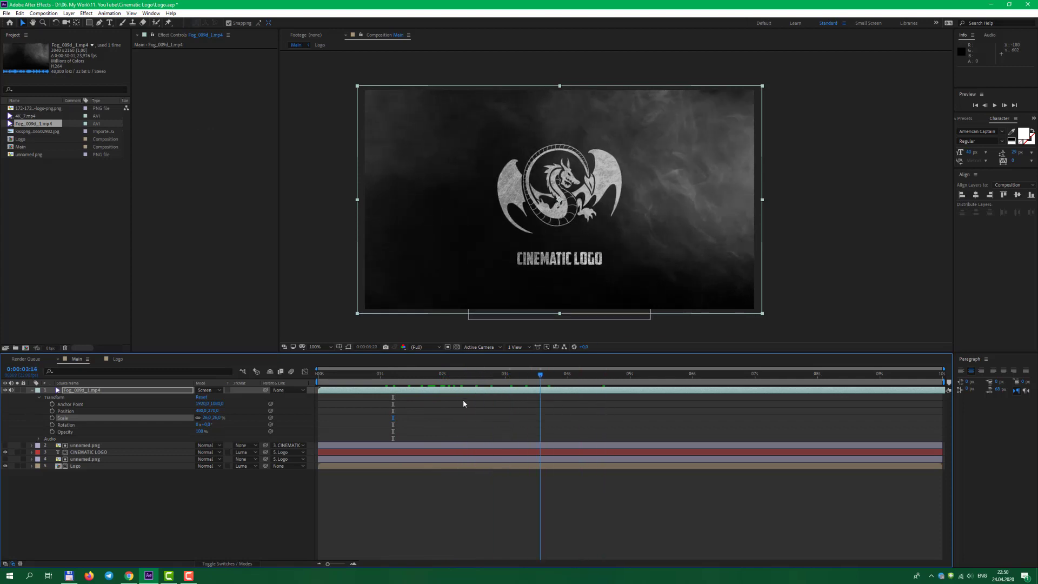
left_click_drag(578, 405, 459, 395)
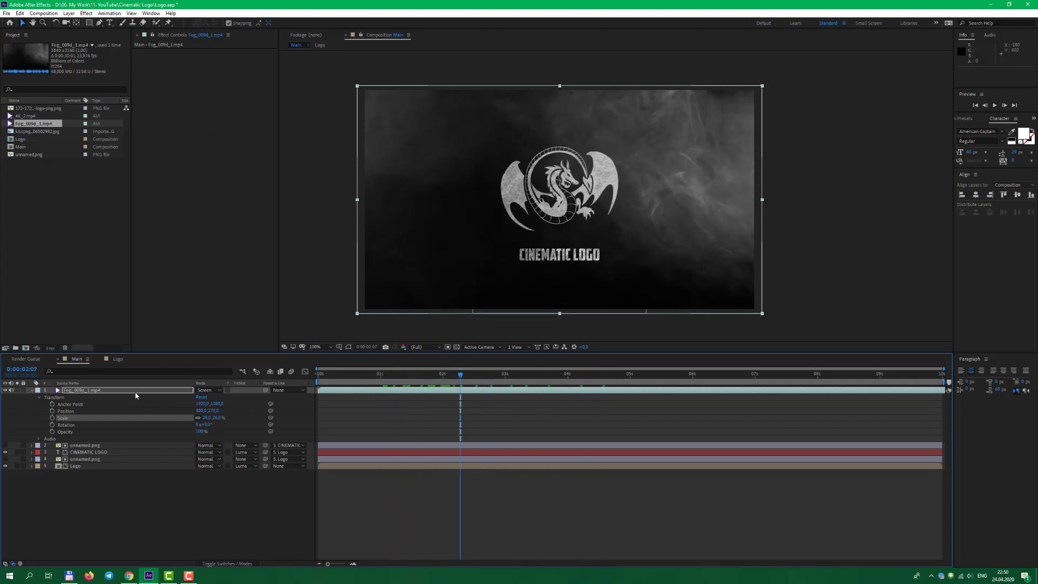
left_click(135, 392)
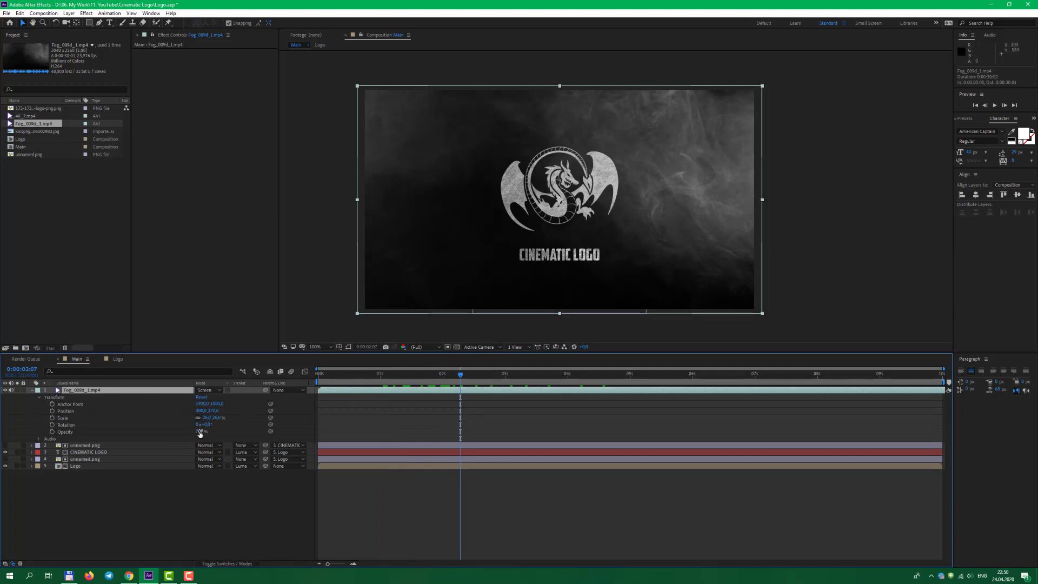
left_click_drag(198, 431, 185, 434)
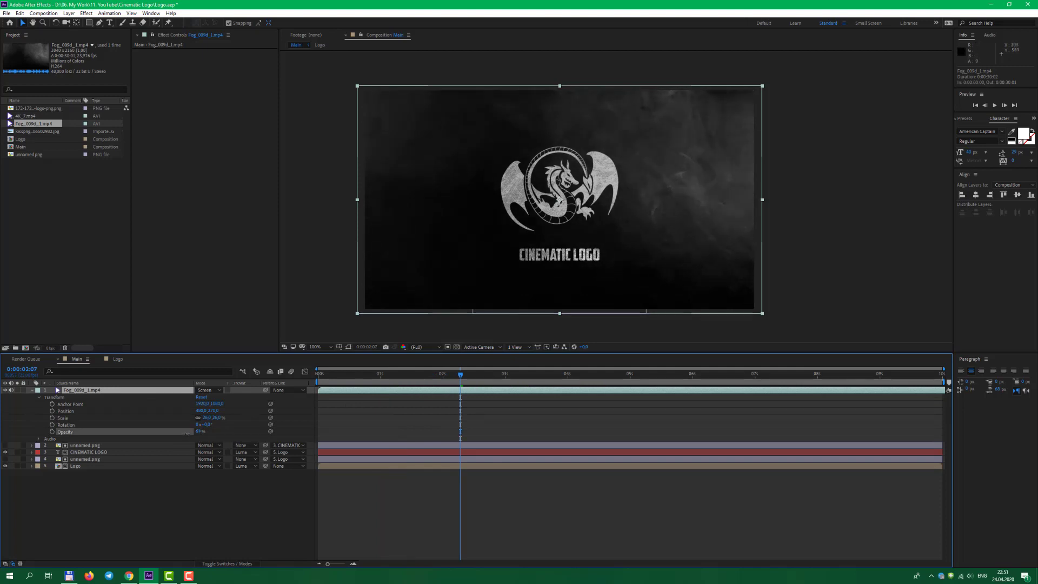
key("Return")
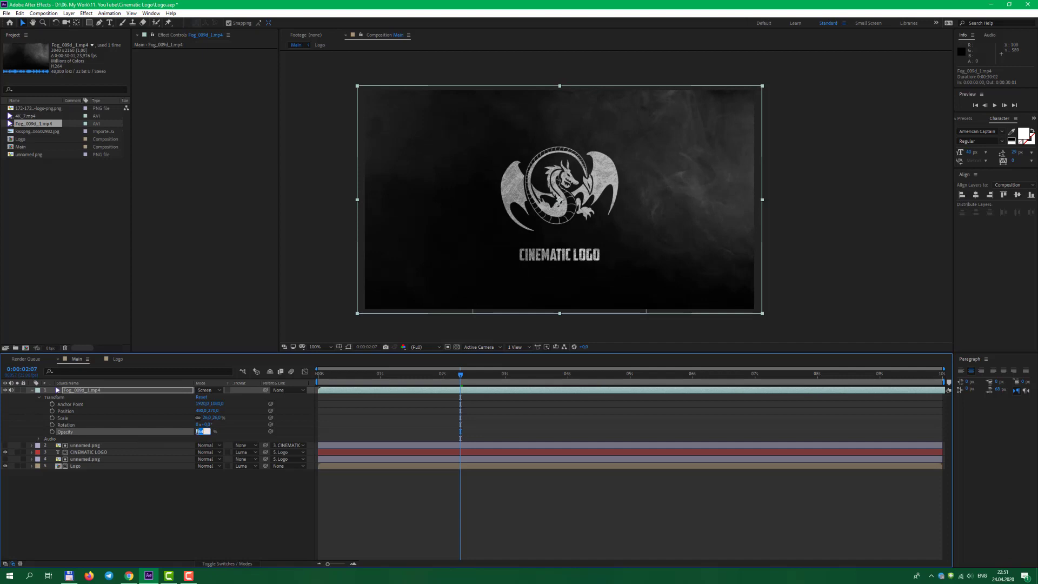
type("20")
key("Return")
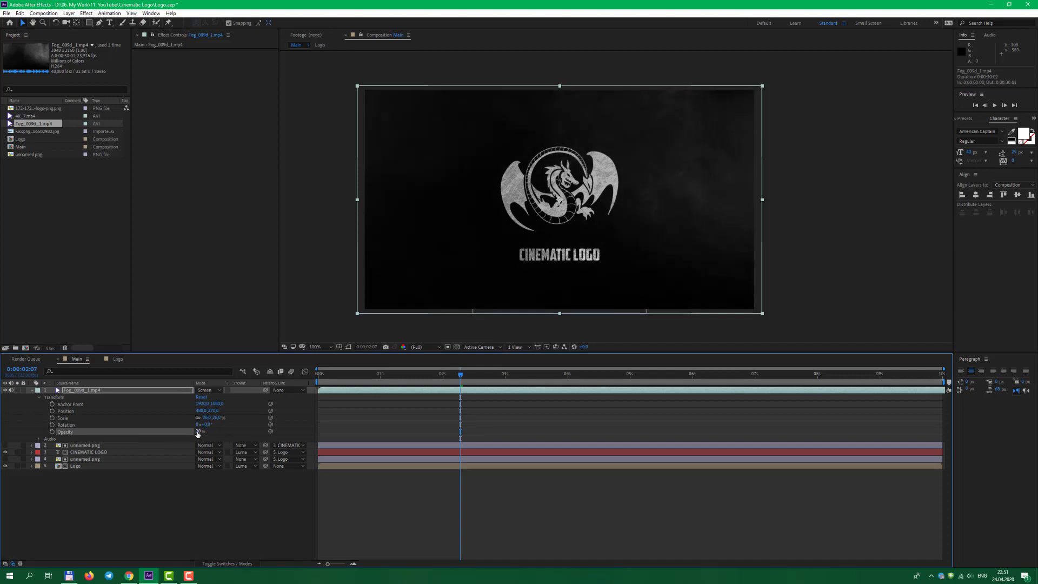
key("Return")
key("space")
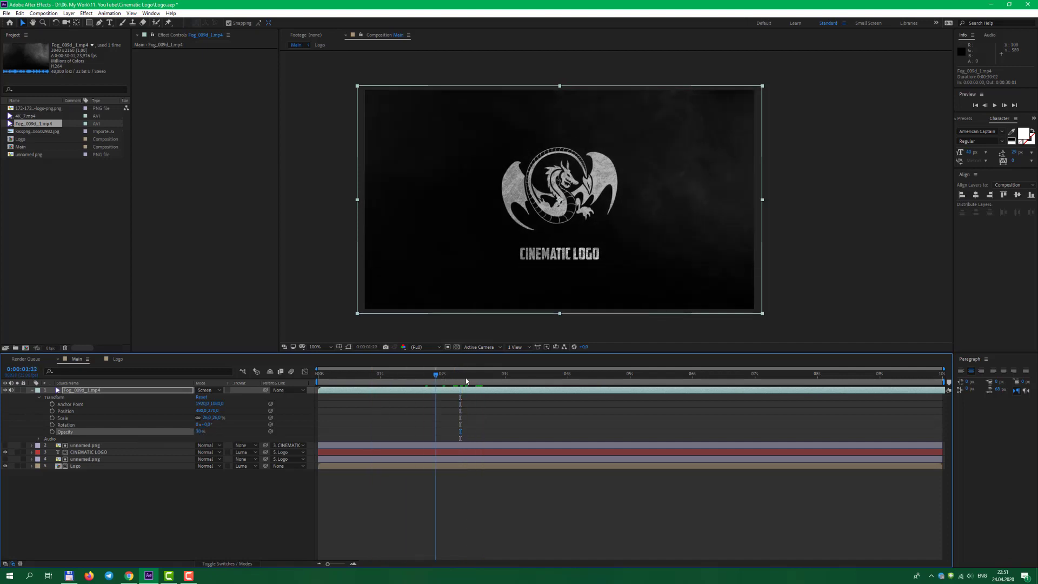
left_click(199, 431)
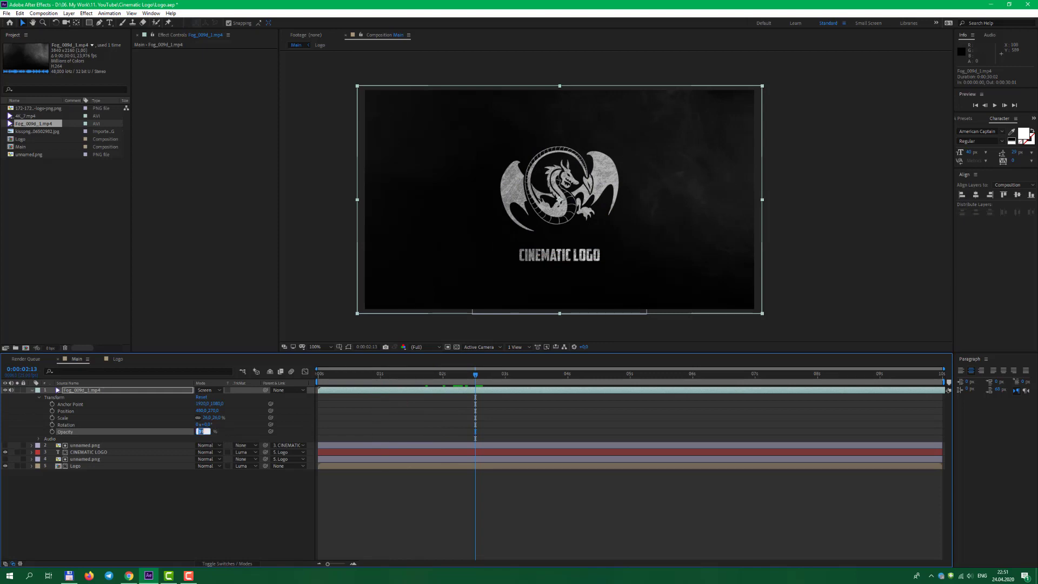
key("Return")
left_click(146, 497)
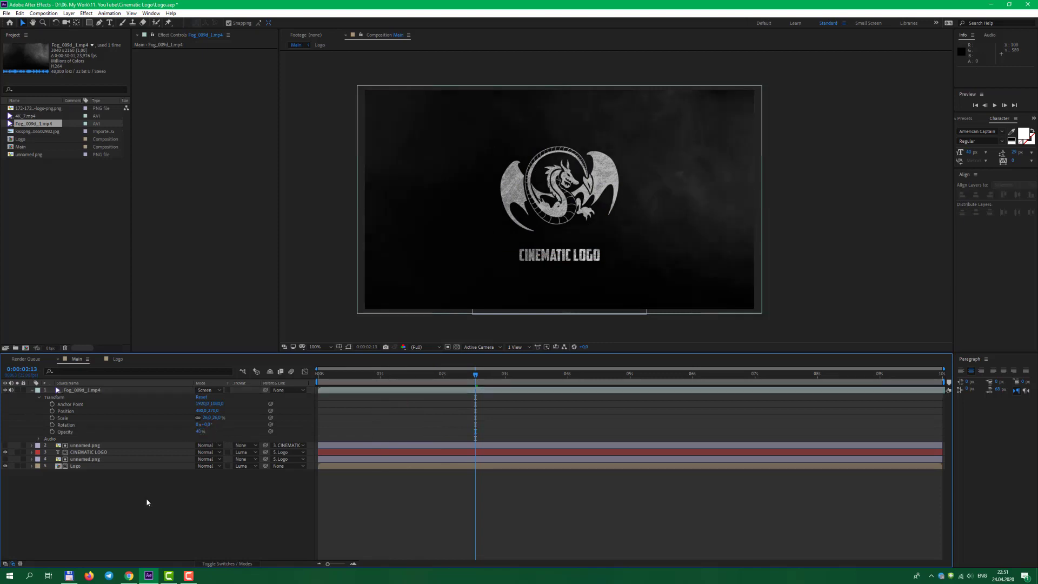
left_click(32, 391)
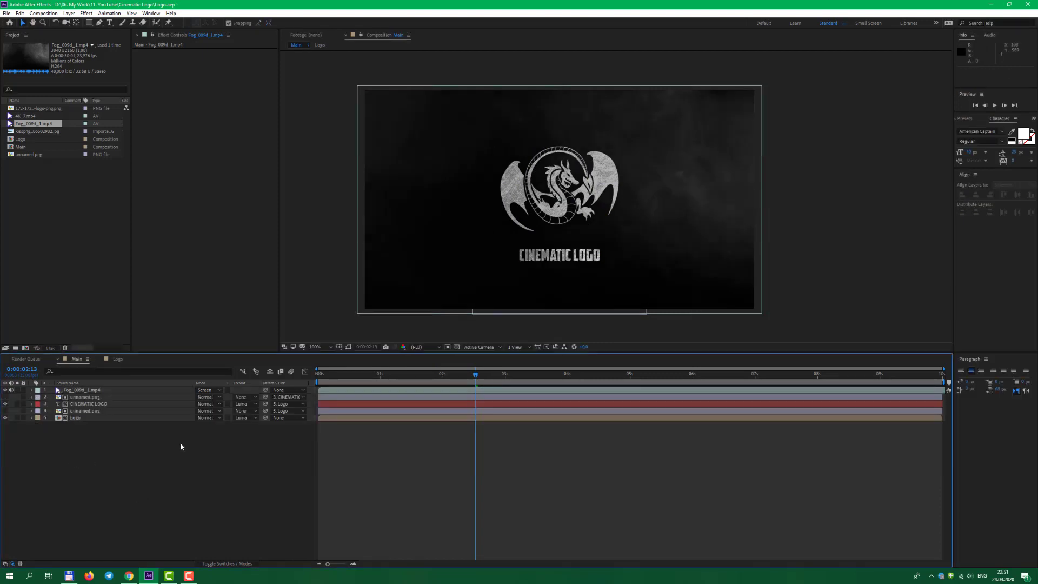
left_click_drag(543, 229, 537, 225)
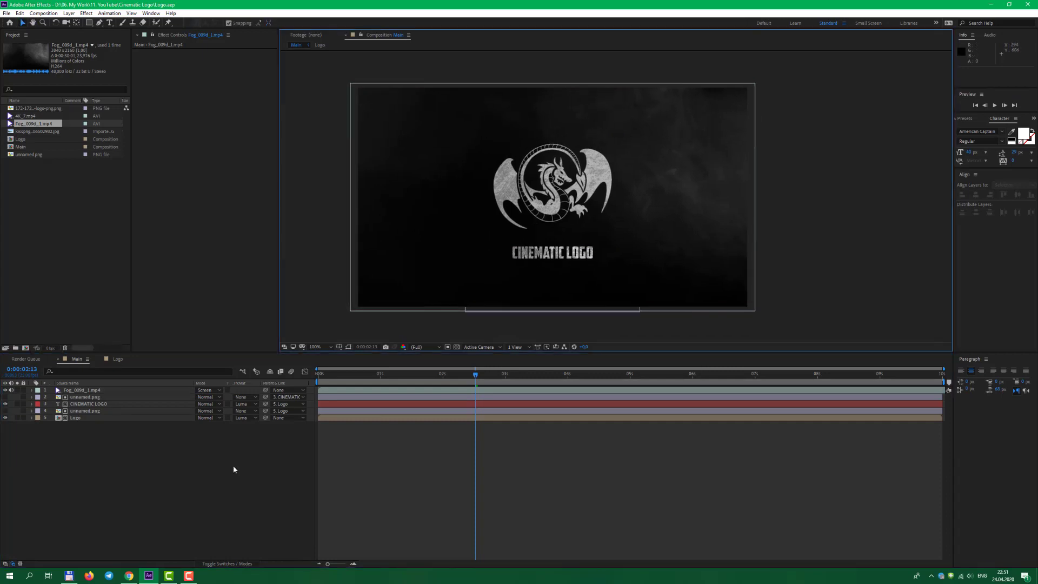
Step: Add 4K_7.mp4 as the top layer in Main, scaled down to 23%
left_click(122, 471)
left_click(34, 117)
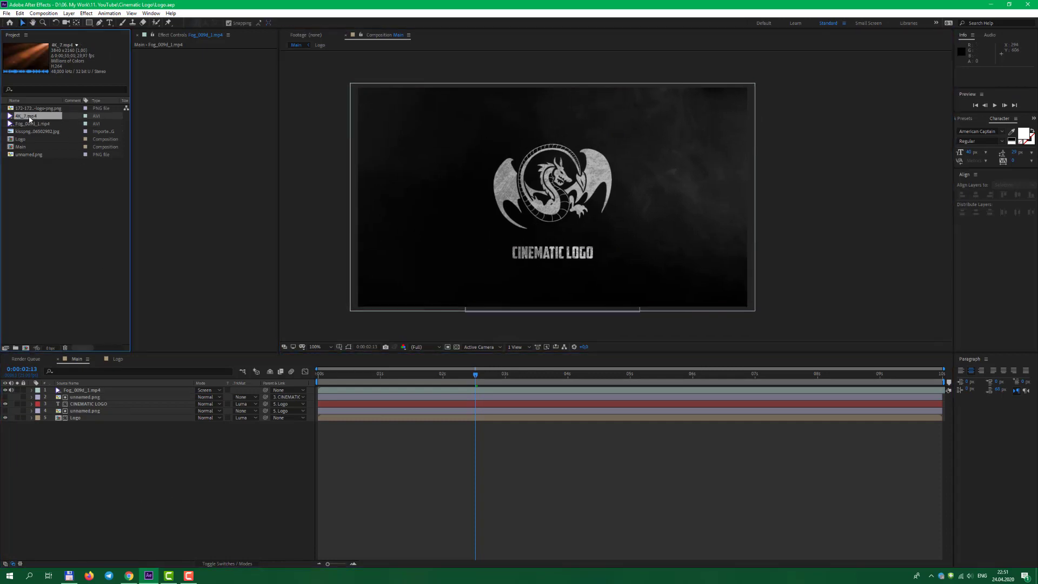
left_click_drag(30, 119, 95, 392)
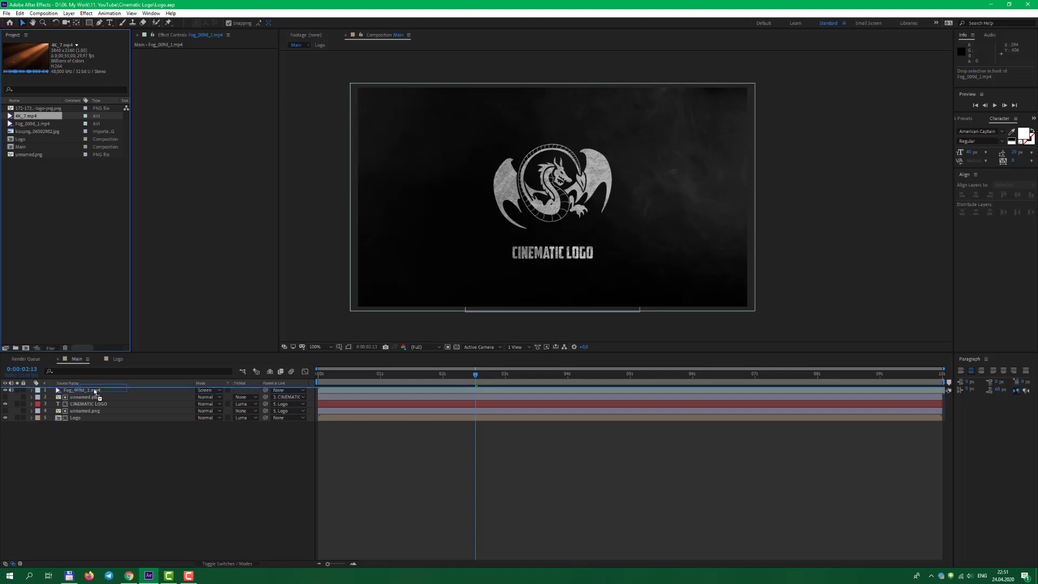
left_click_drag(95, 390, 96, 390)
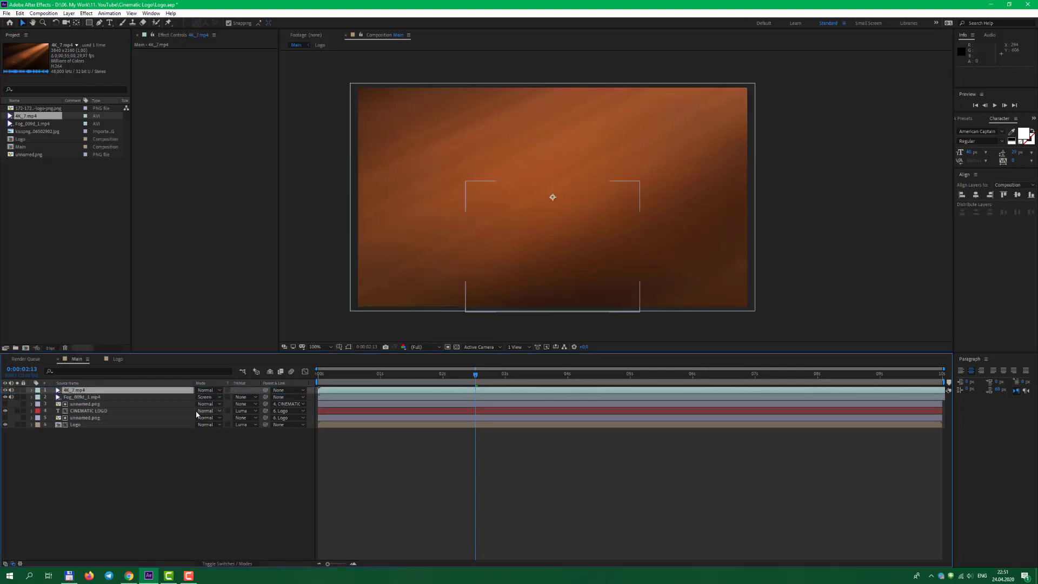
left_click(32, 390)
left_click(39, 397)
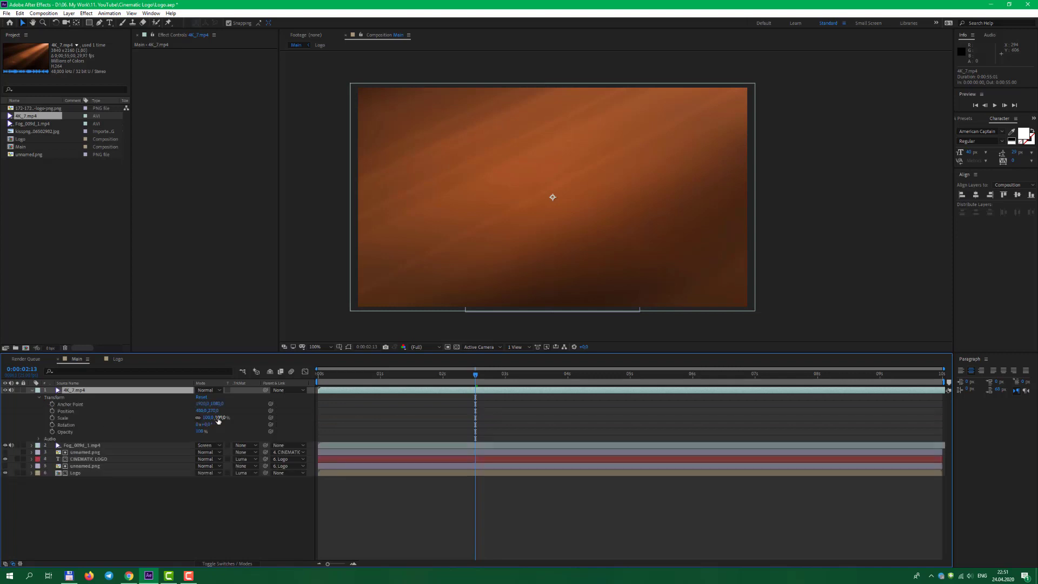
left_click_drag(219, 417, 189, 417)
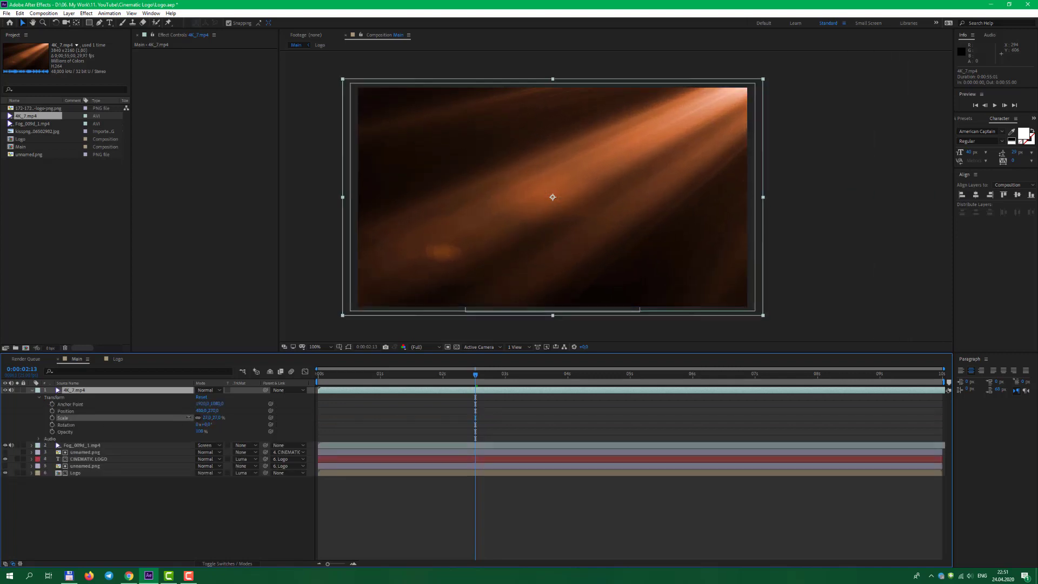
Step: Flip the 4K_7.mp4 light rays horizontally and set the layer's mode to Screen
left_click(124, 390)
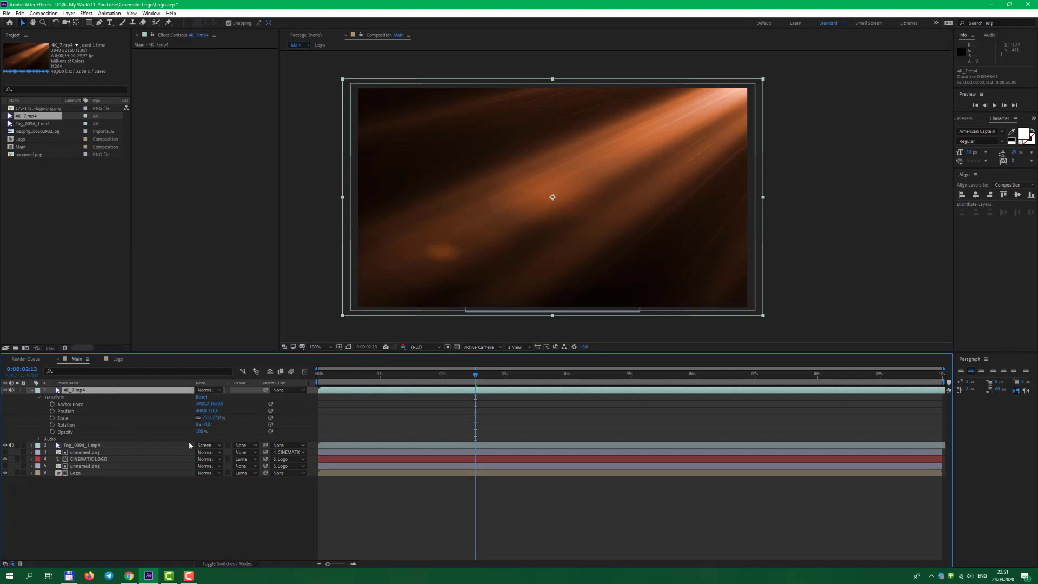
right_click(143, 391)
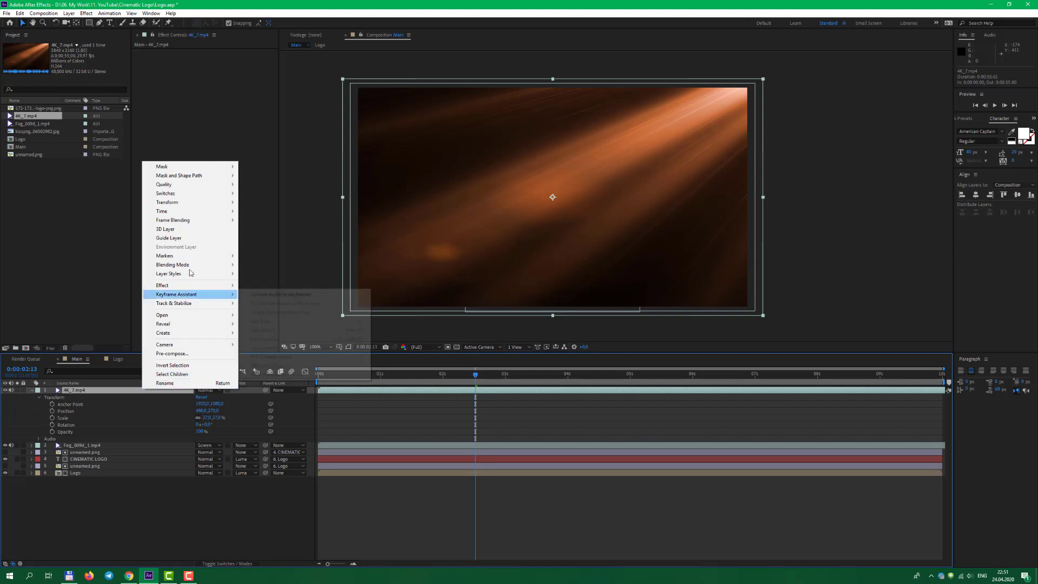
mouse_move(199, 207)
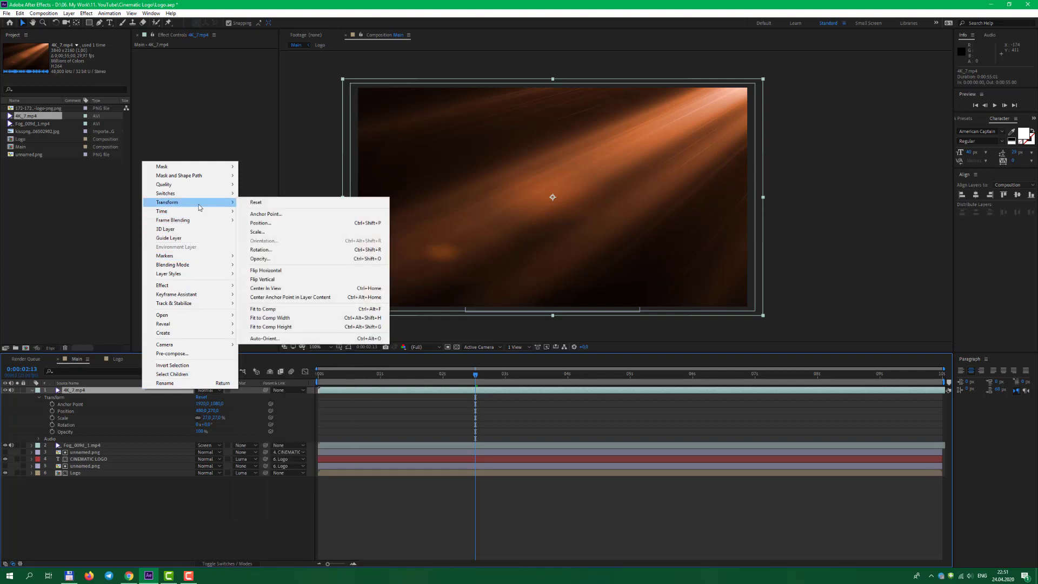
left_click(289, 272)
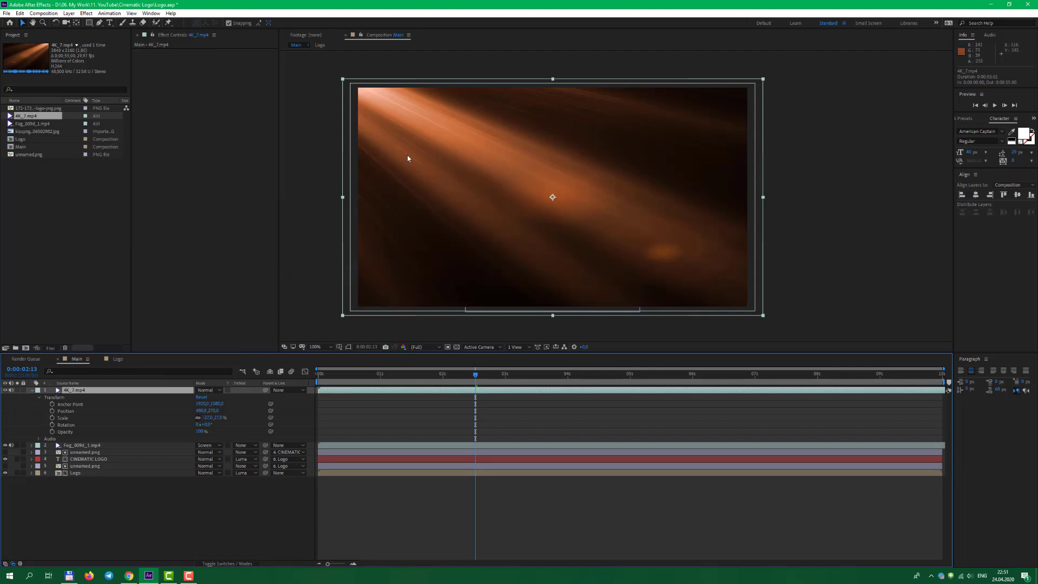
left_click(205, 389)
left_click(232, 135)
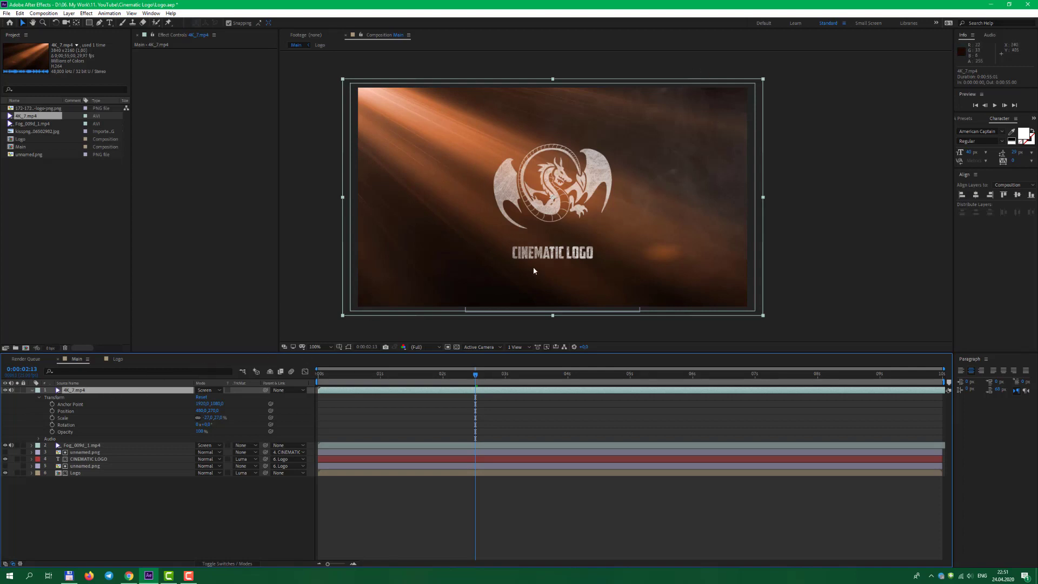
Step: Apply the Color Correction > Tint effect to the 4K_7.mp4 layer
left_click(86, 13)
mouse_move(115, 142)
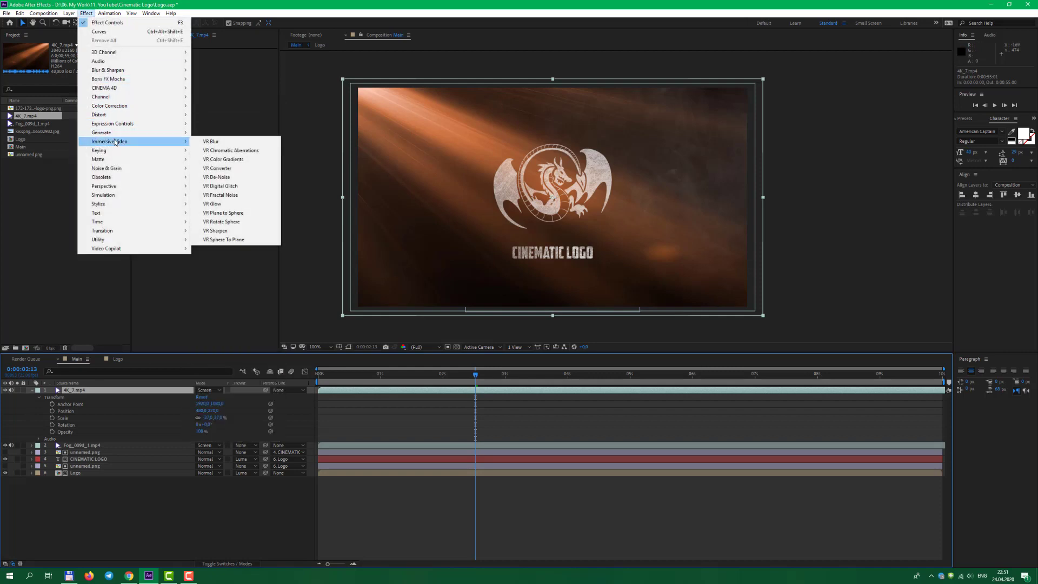
mouse_move(111, 106)
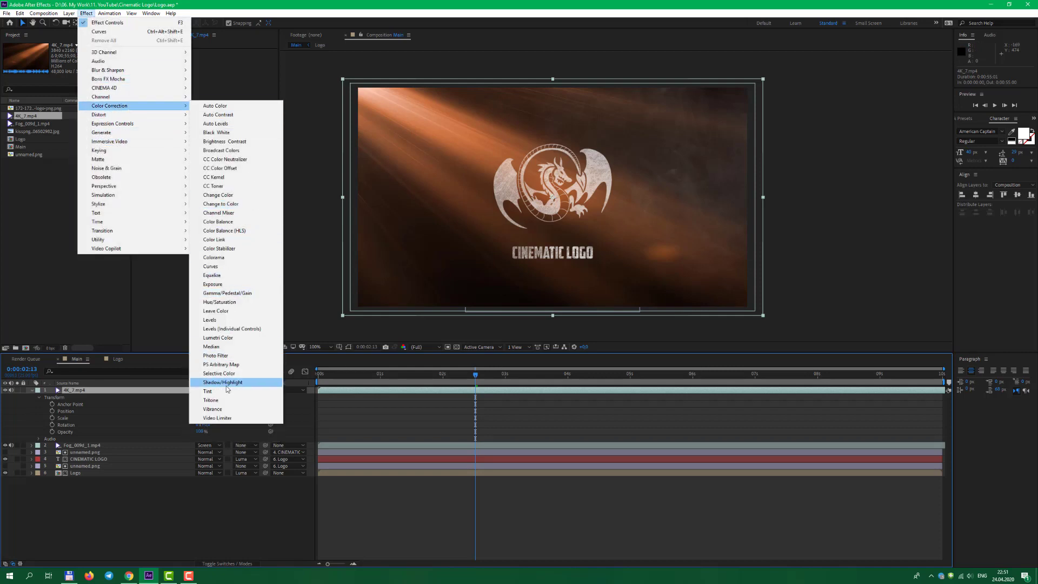
left_click(207, 391)
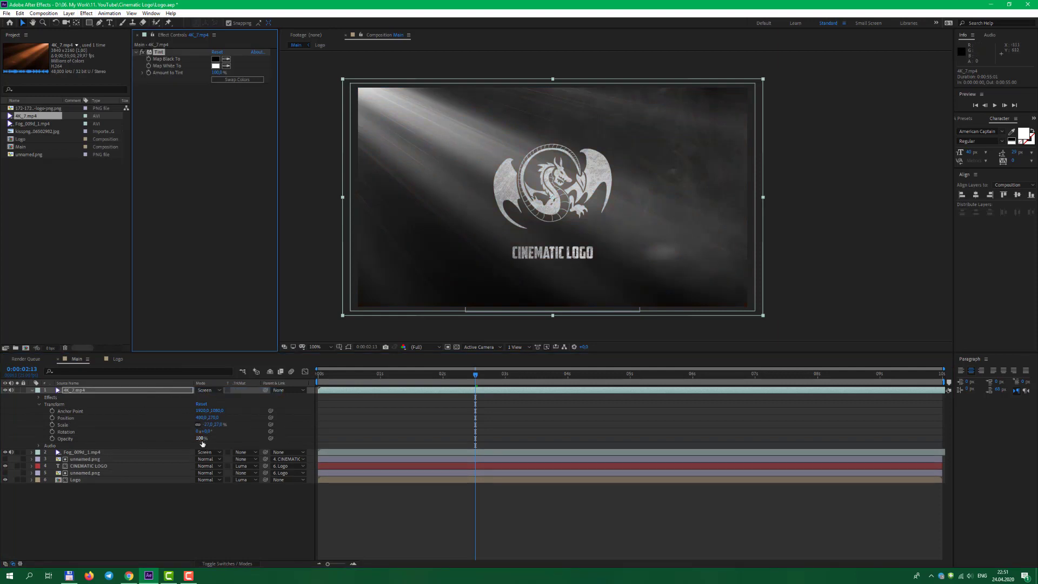
Step: Lower the 4K_7.mp4 layer's opacity to 35%
left_click_drag(200, 438, 179, 441)
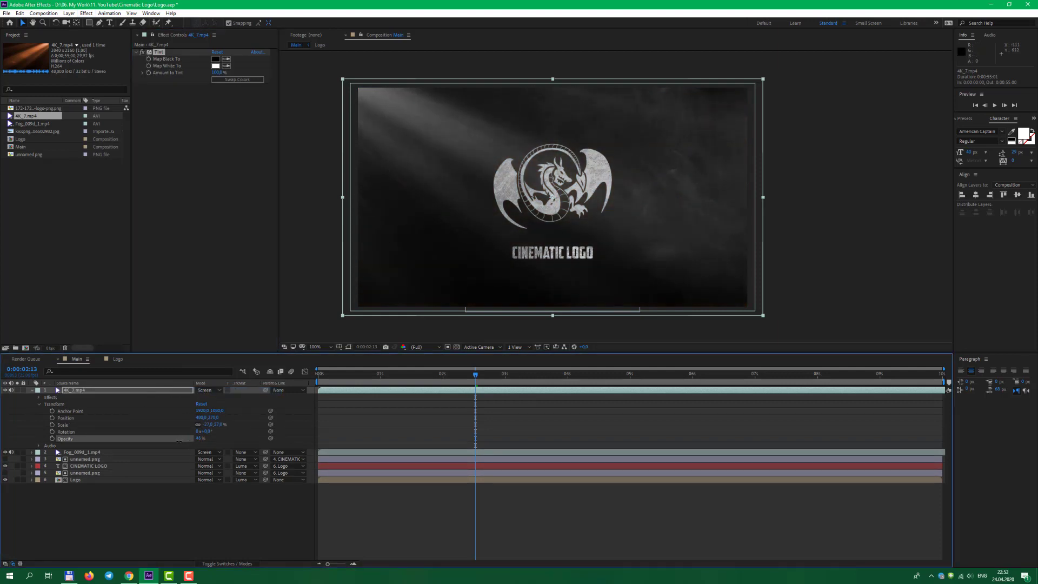
left_click(178, 441)
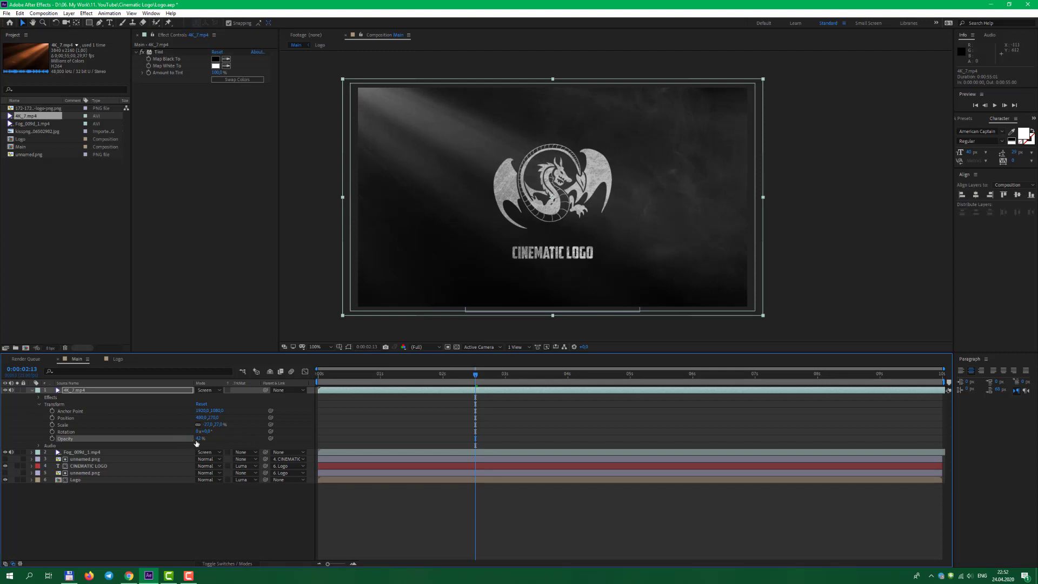
type("5")
key("Return")
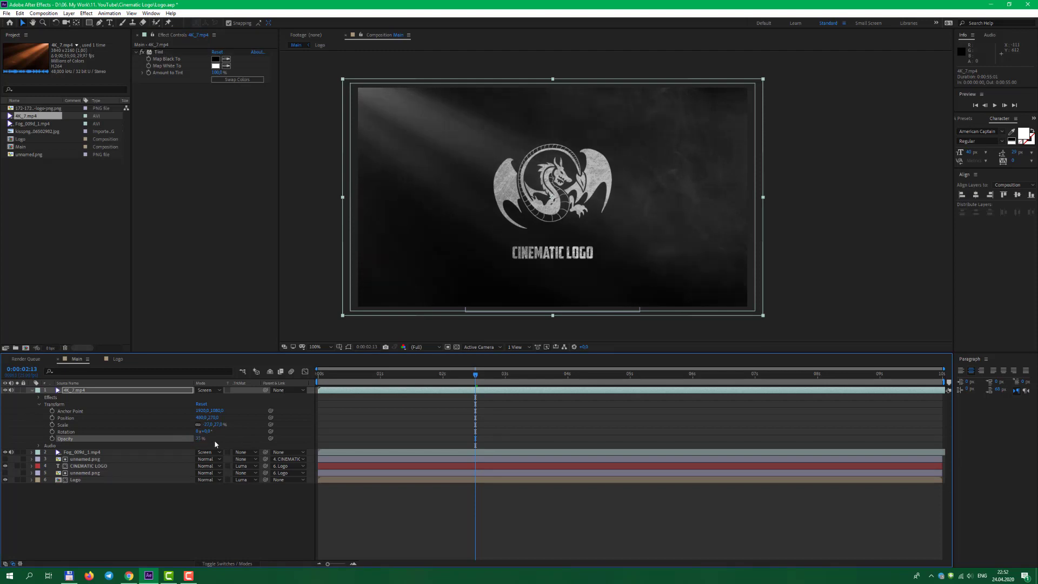
left_click_drag(402, 378, 507, 378)
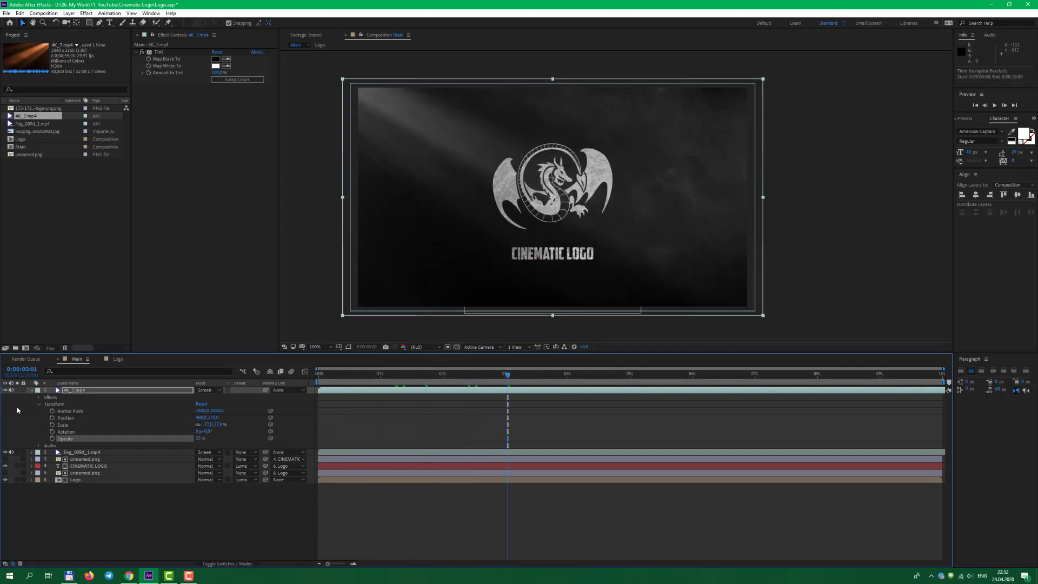
left_click(35, 391)
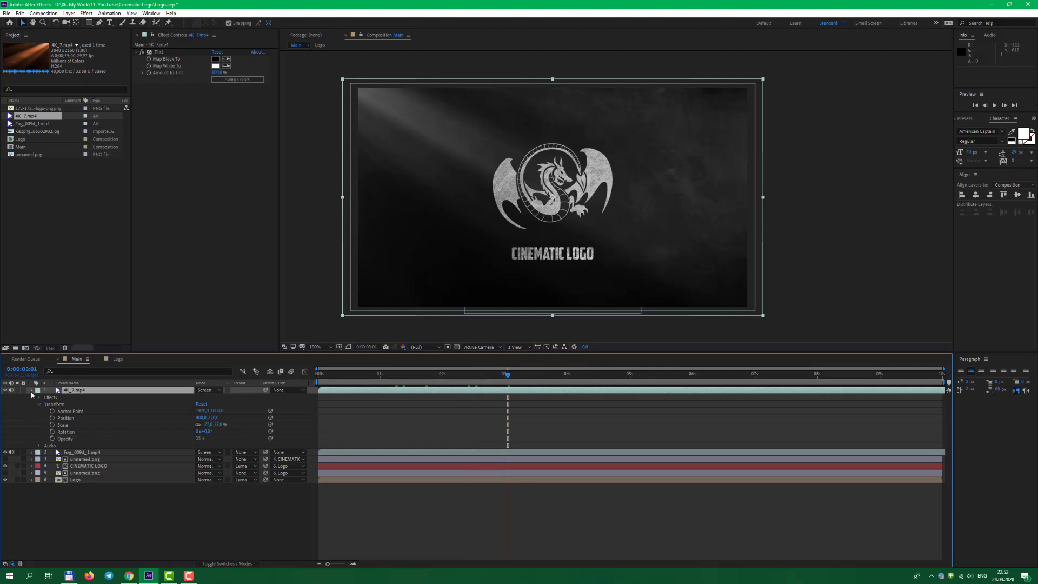
left_click(31, 390)
left_click(88, 475)
left_click_drag(585, 224, 584, 223)
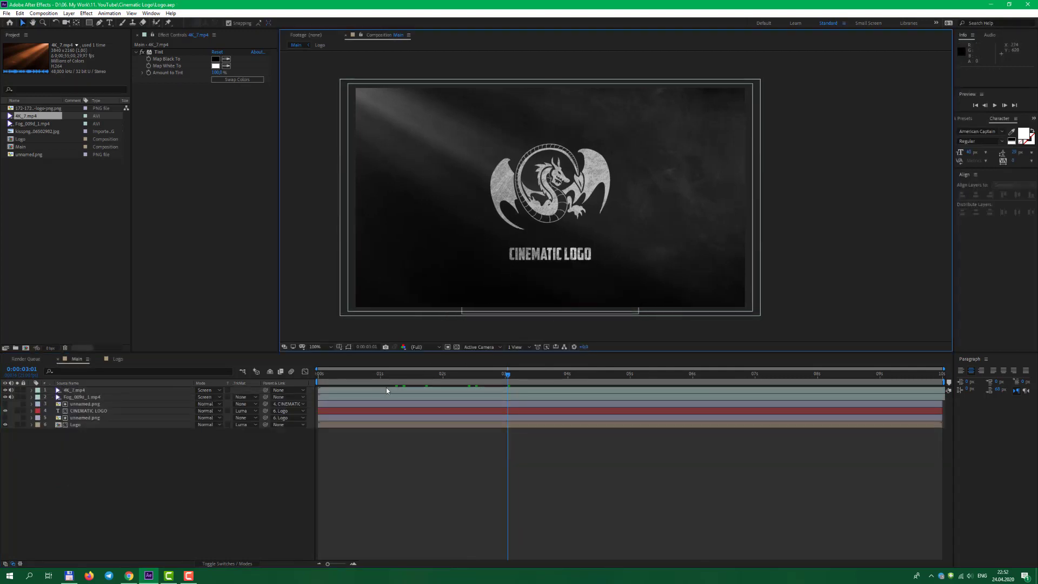
Step: Add a full-frame black solid, Black Solid 1, above all layers in Main
left_click(232, 459)
left_click_drag(337, 374, 347, 383)
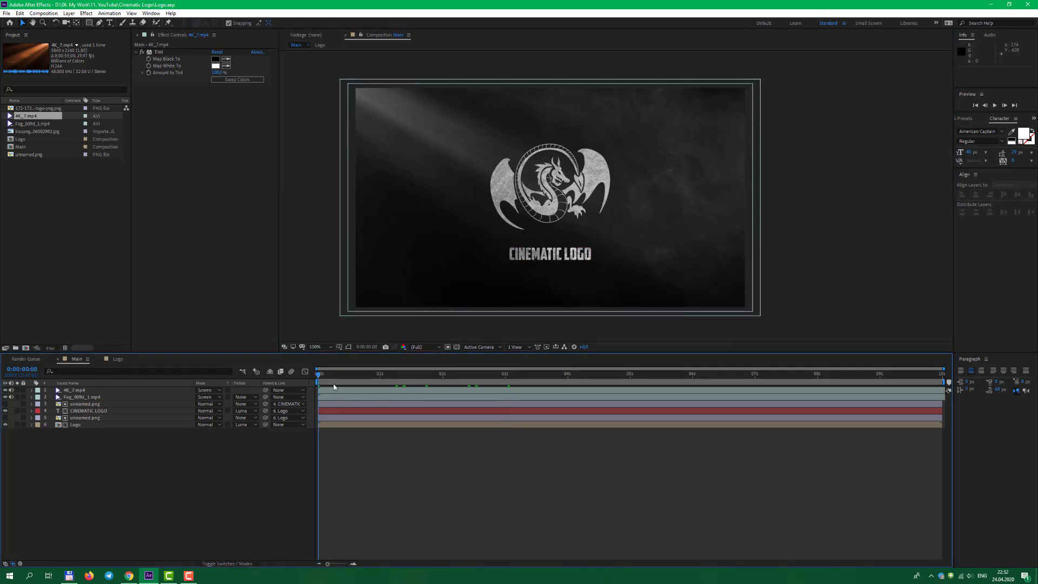
key("space")
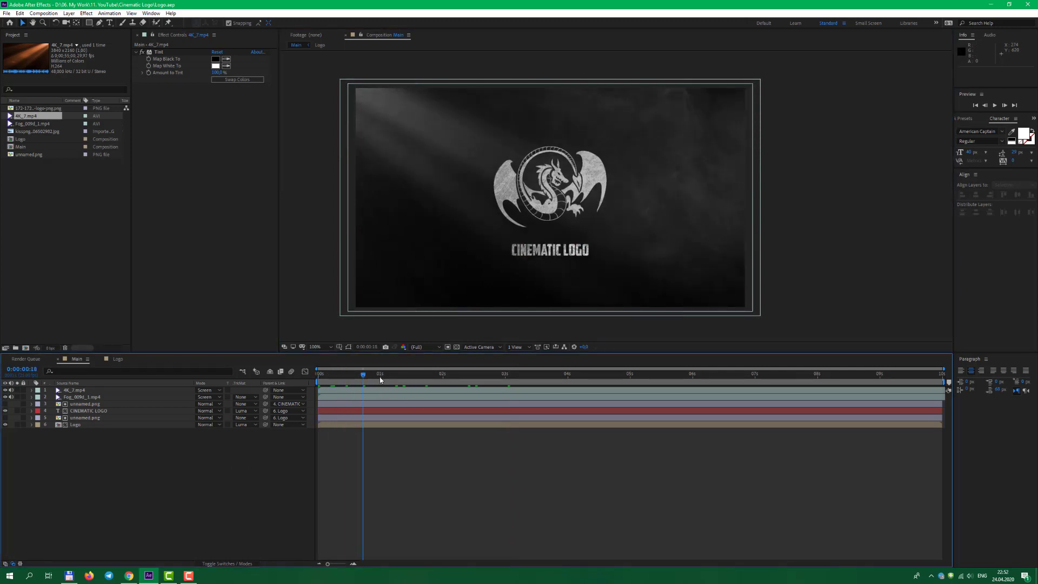
right_click(98, 468)
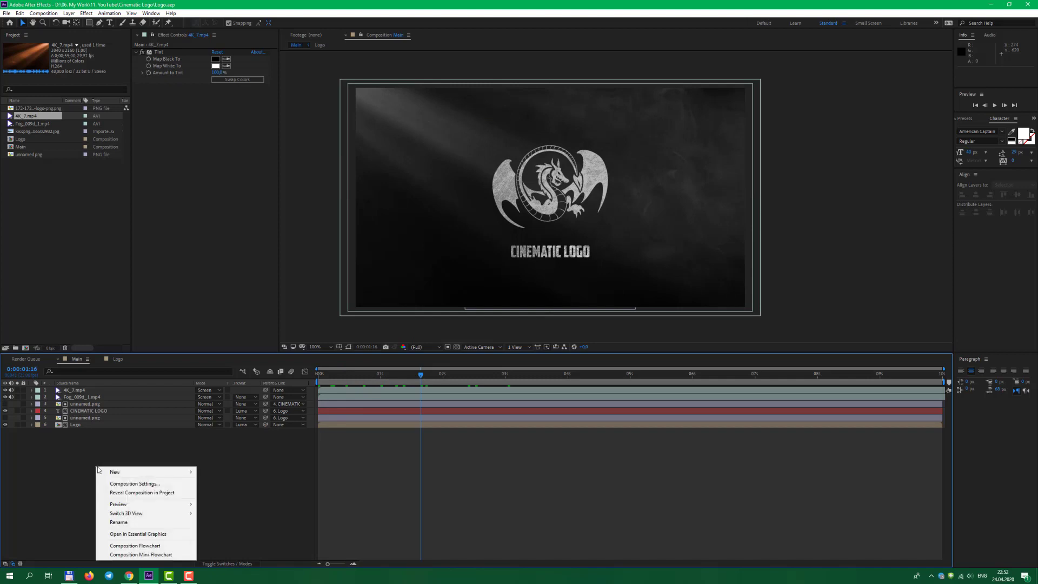
mouse_move(142, 471)
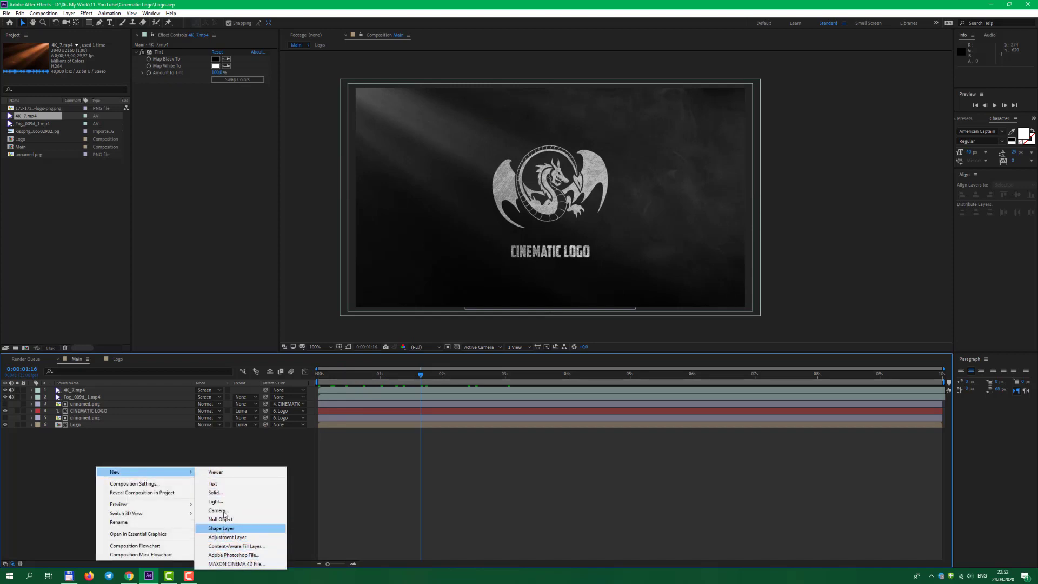
left_click(216, 493)
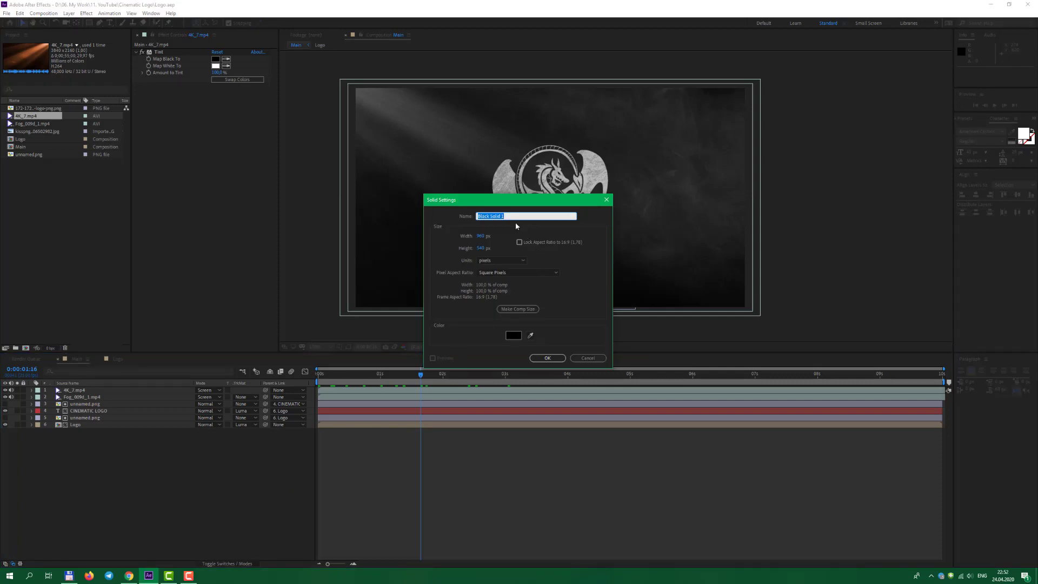
left_click(547, 358)
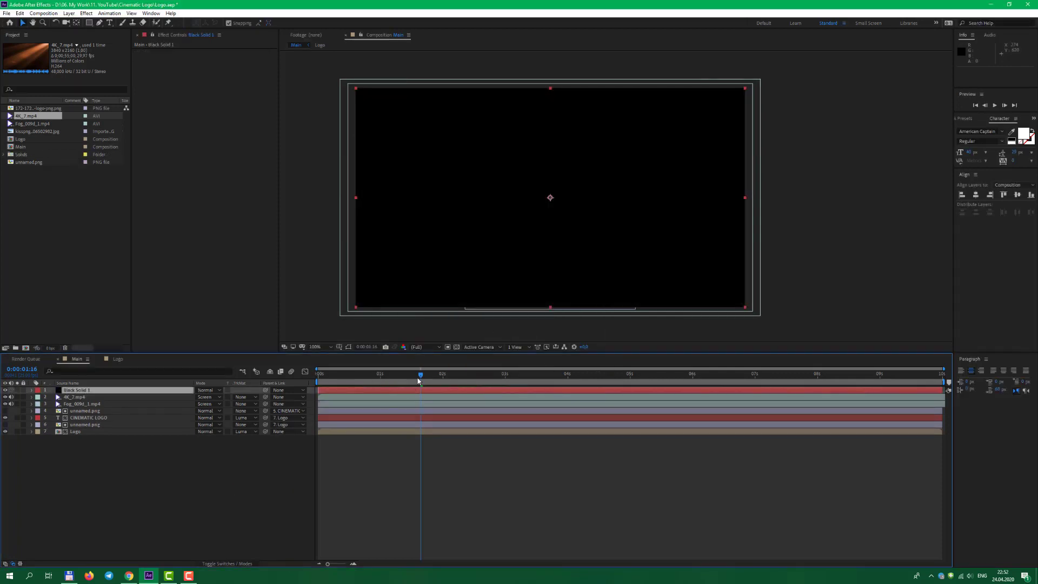
left_click_drag(417, 380, 282, 394)
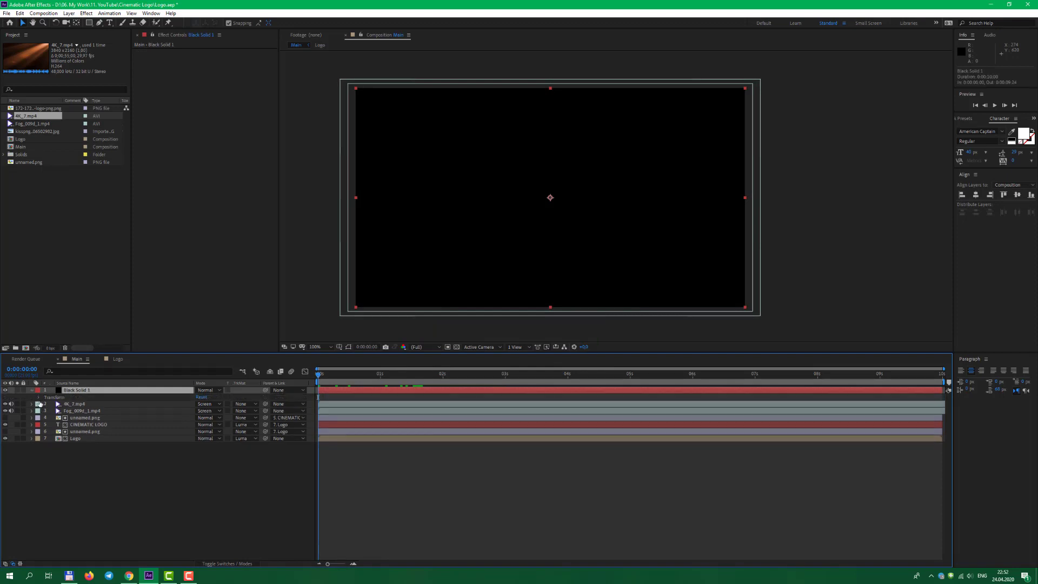
Step: Keyframe Black Solid 1's opacity from 100% to 0% over the first 2 seconds
left_click(37, 404)
left_click(39, 400)
left_click(39, 398)
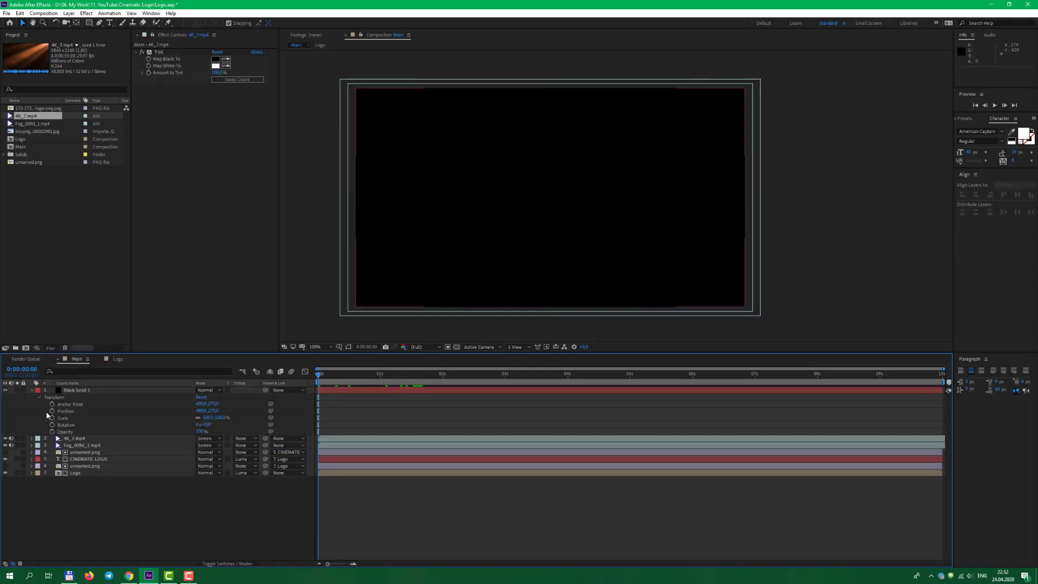
left_click(52, 432)
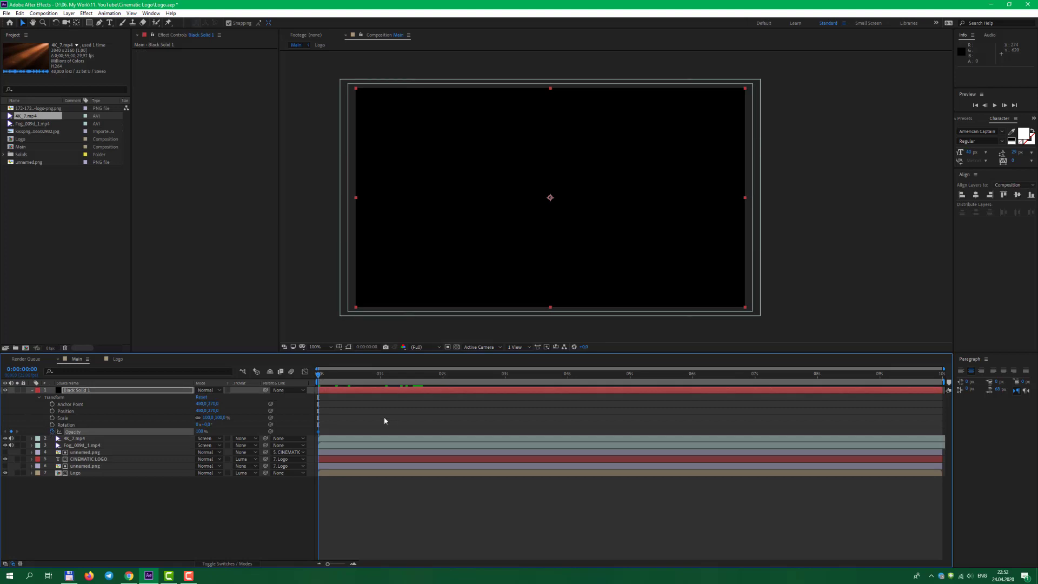
left_click_drag(337, 373, 442, 373)
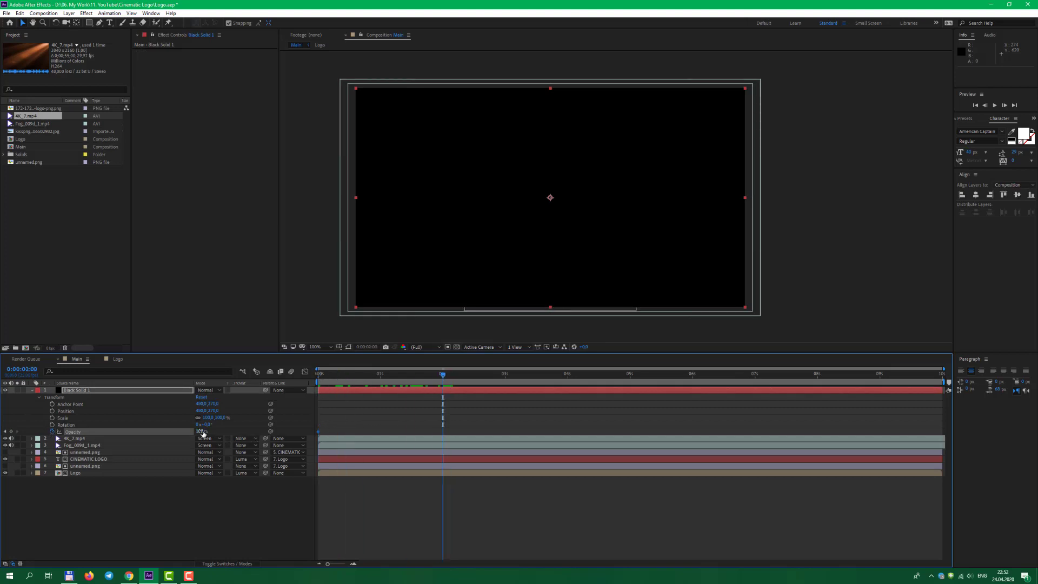
left_click_drag(203, 433, 157, 433)
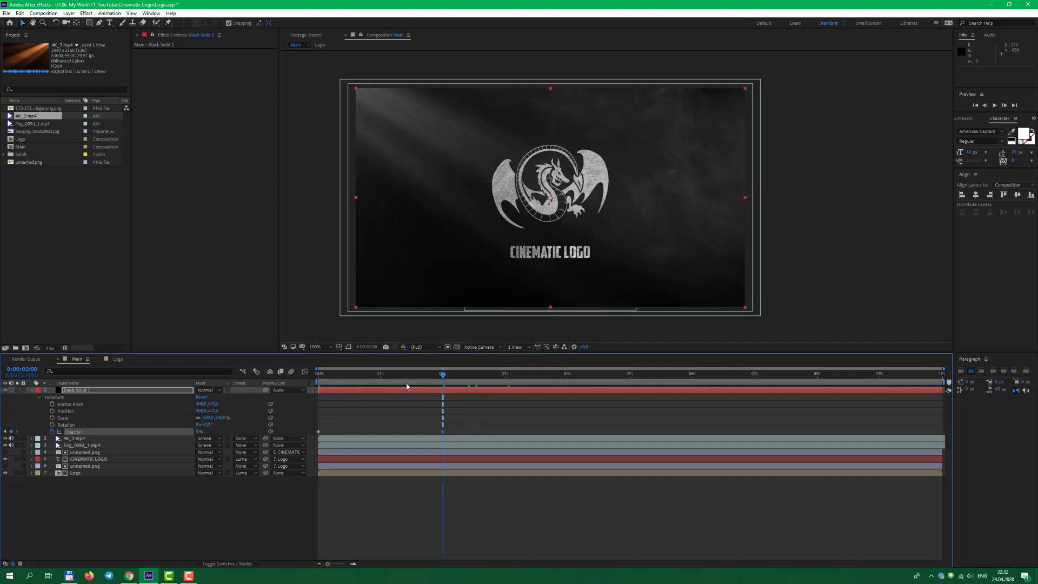
mouse_move(390, 374)
left_mouse_down()
mouse_move(325, 381)
mouse_move(890, 460)
mouse_move(817, 450)
left_mouse_up()
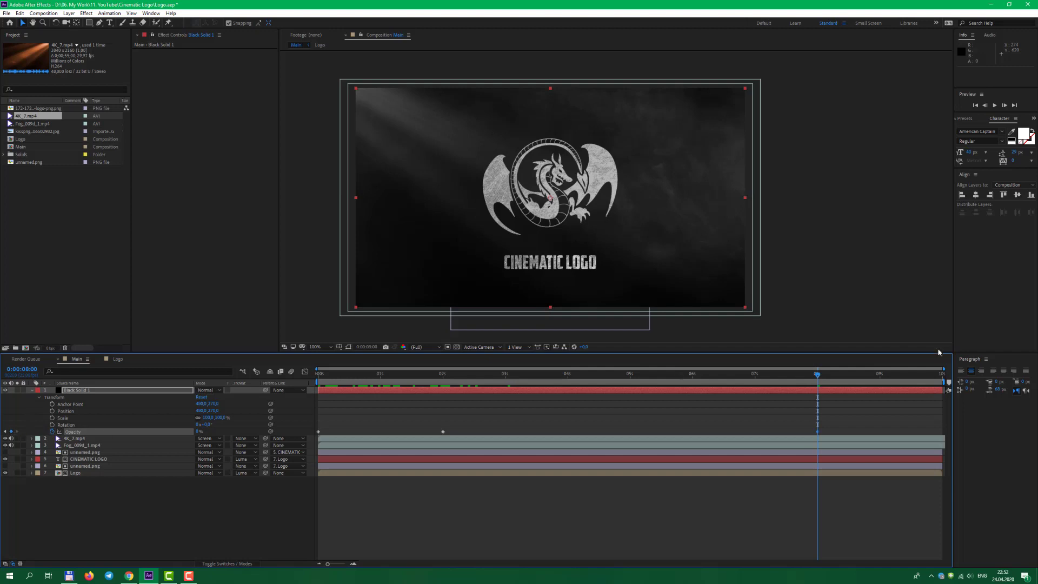
Step: Keyframe the solid back to 100% opacity at the end and preview the fades
left_click(946, 381)
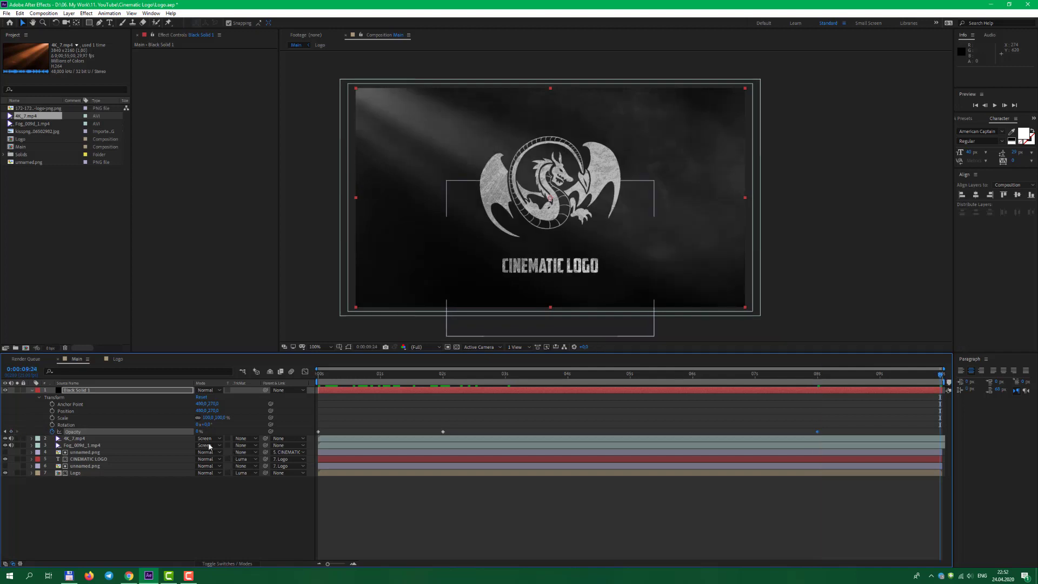
left_click_drag(200, 431, 607, 448)
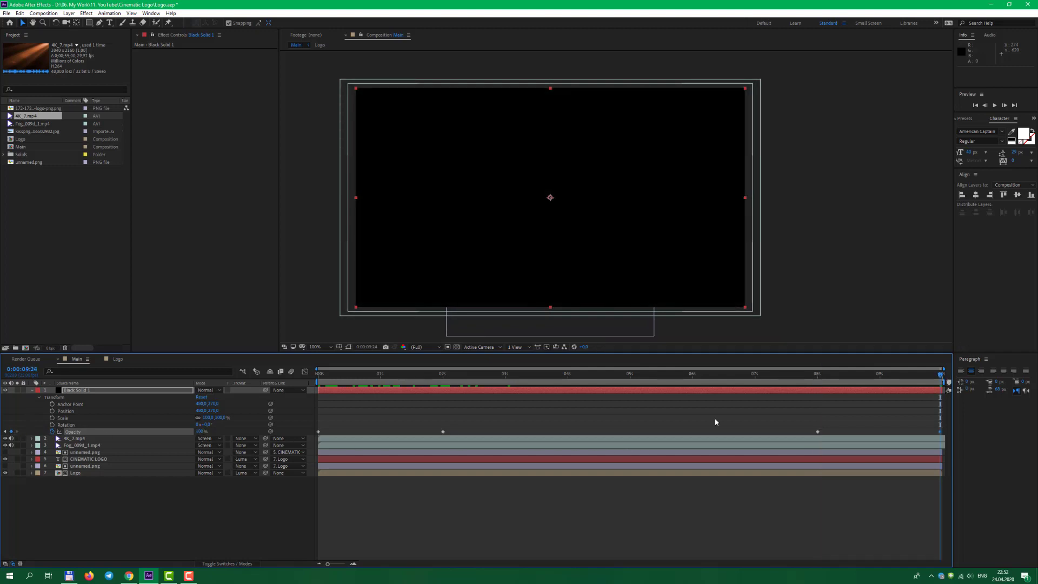
left_click_drag(789, 381, 810, 380)
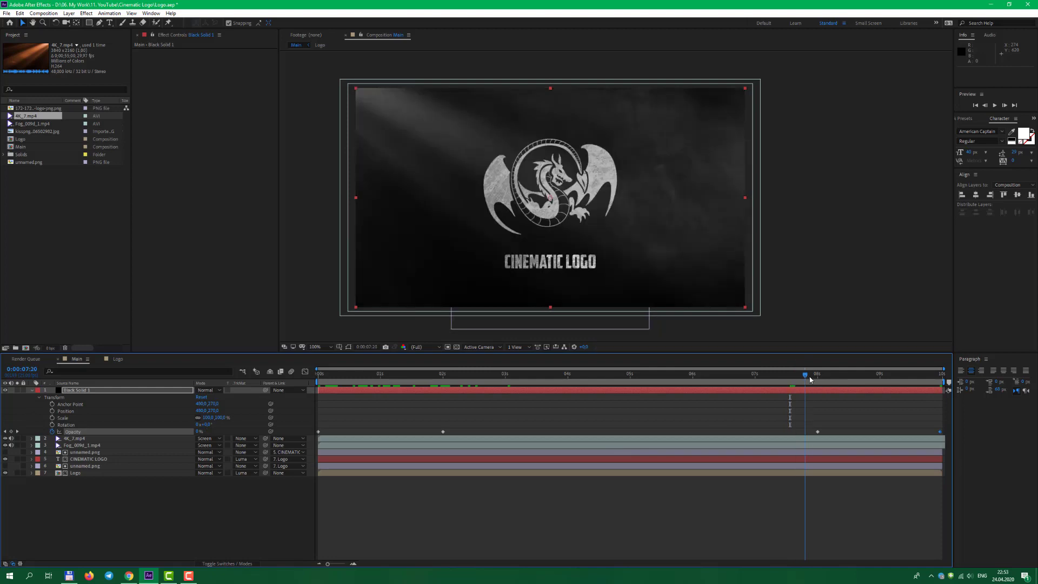
left_click_drag(421, 379, 452, 386)
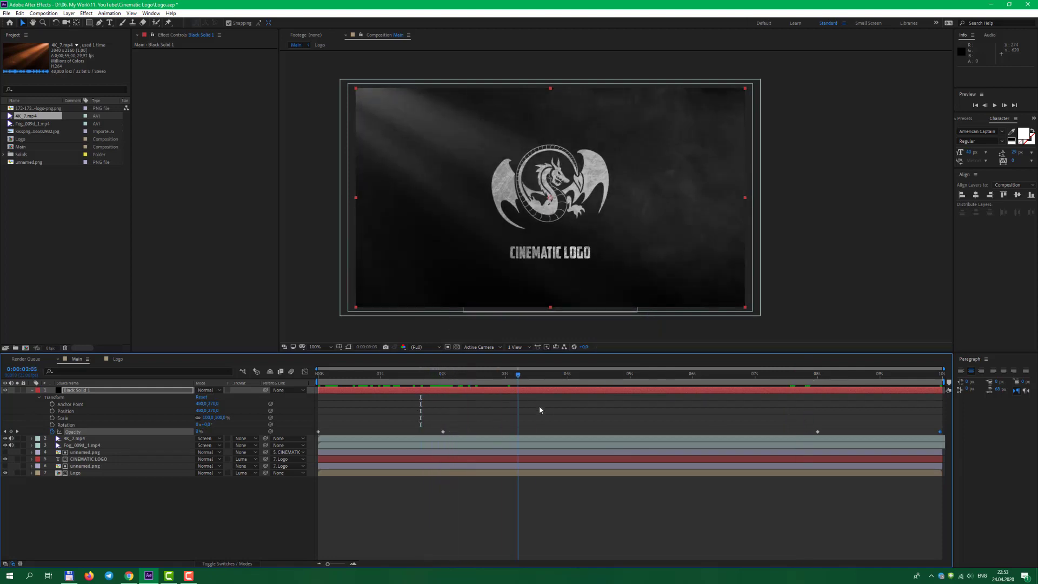
left_click_drag(452, 386, 642, 410)
key("space")
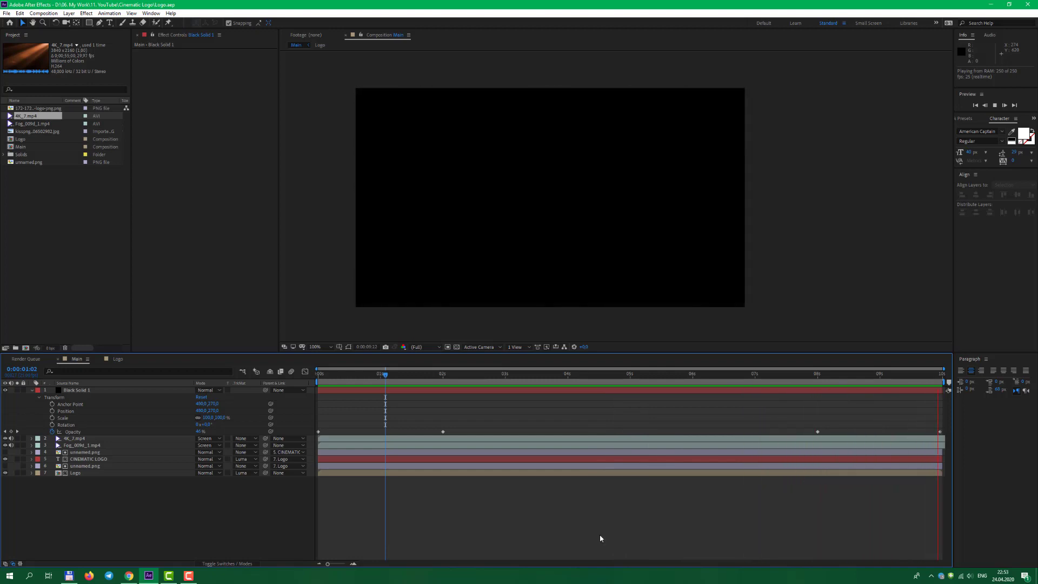
left_click(487, 387)
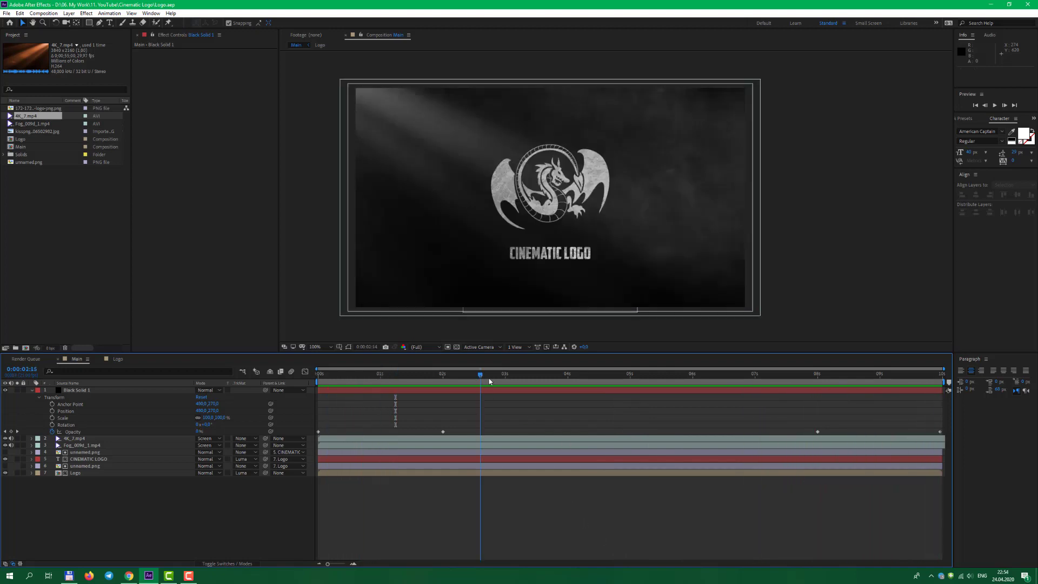
Step: Add a new adjustment layer on top of the Main composition
left_click(32, 390)
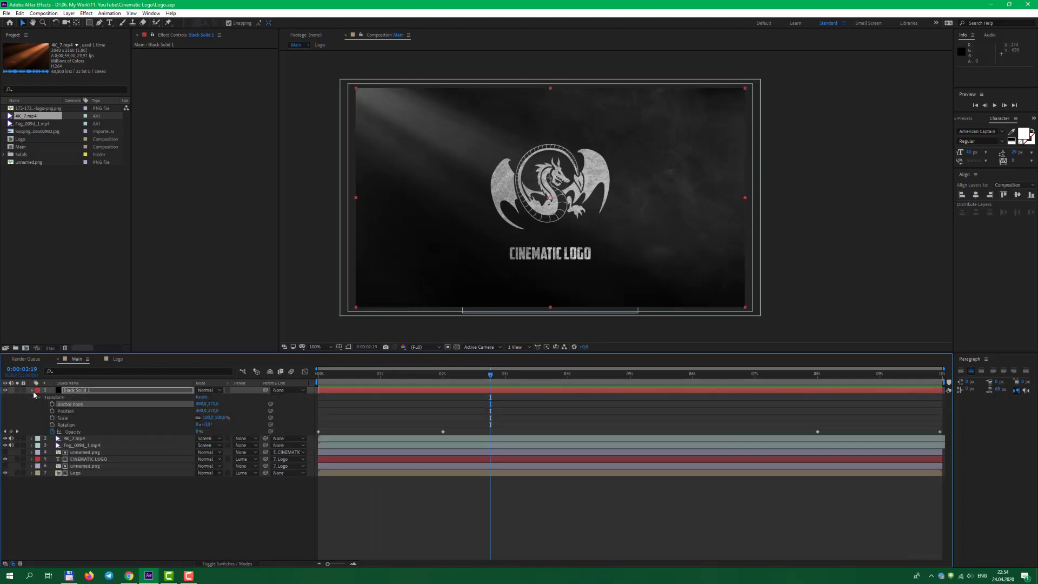
left_click(88, 473)
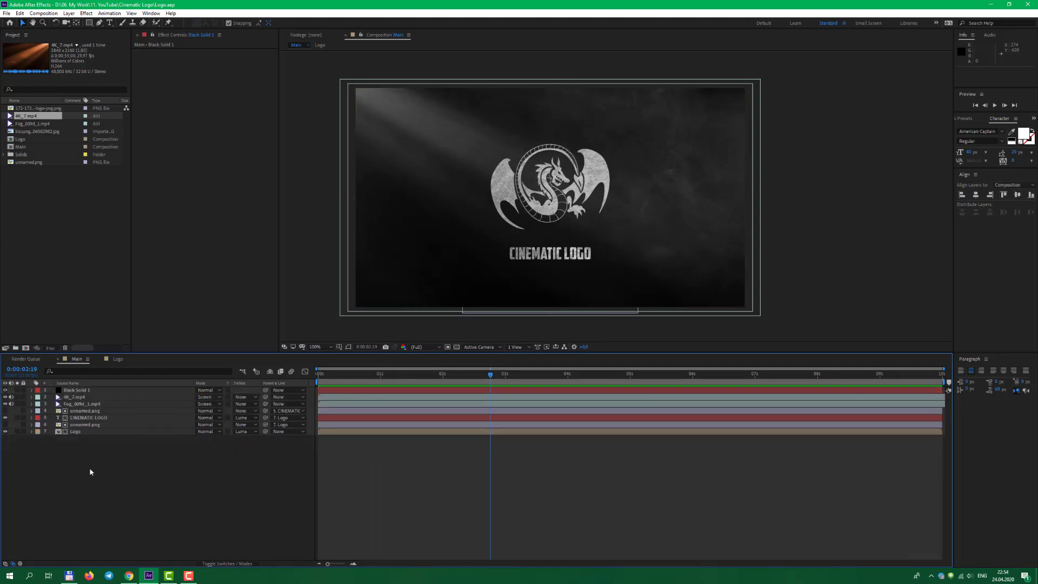
right_click(143, 452)
mouse_move(192, 464)
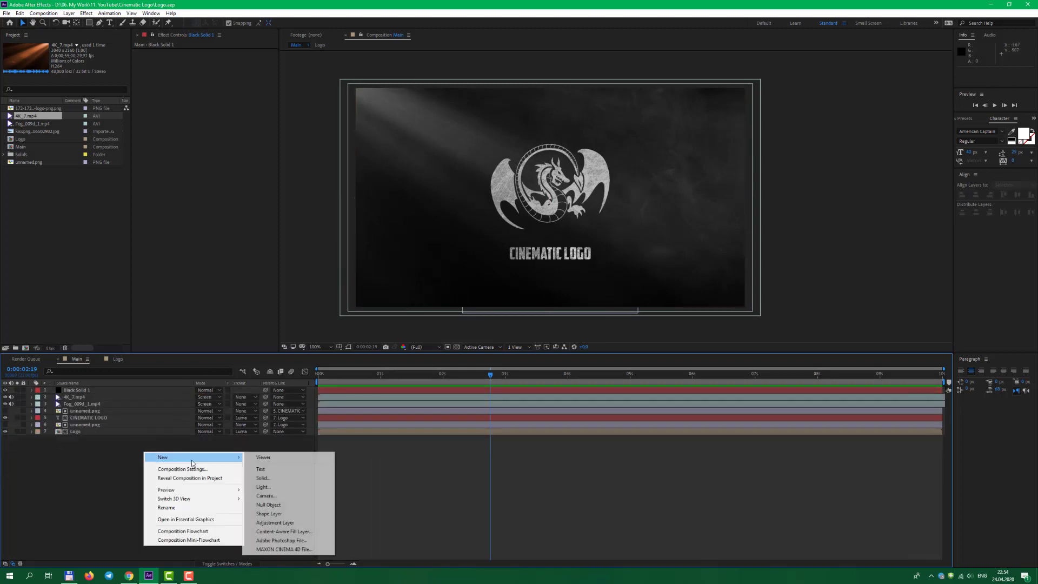
left_click(285, 522)
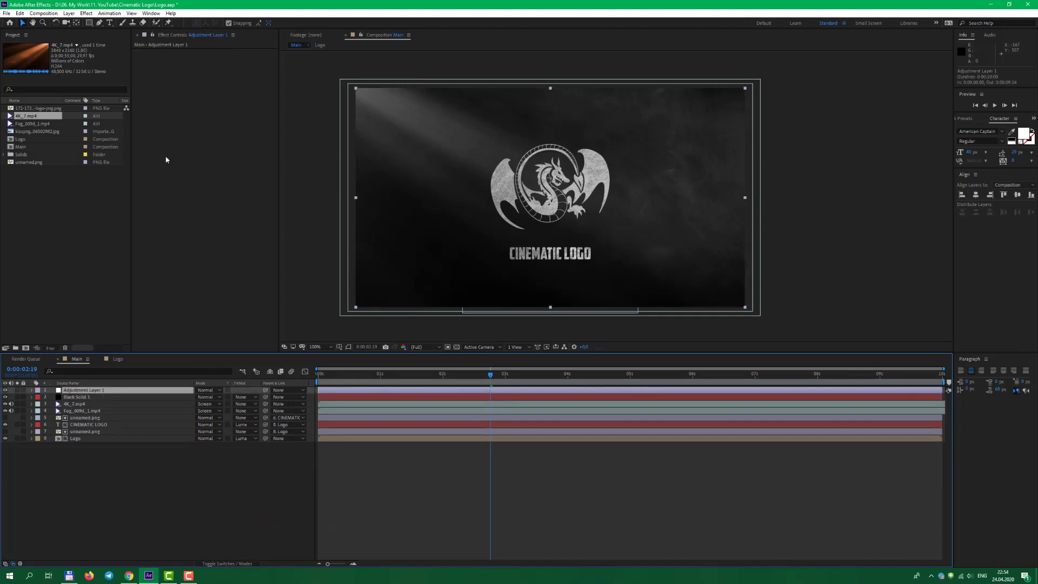
Step: Apply Curves to the adjustment layer and bend it into a contrast-boosting S-curve
left_click(86, 13)
mouse_move(151, 105)
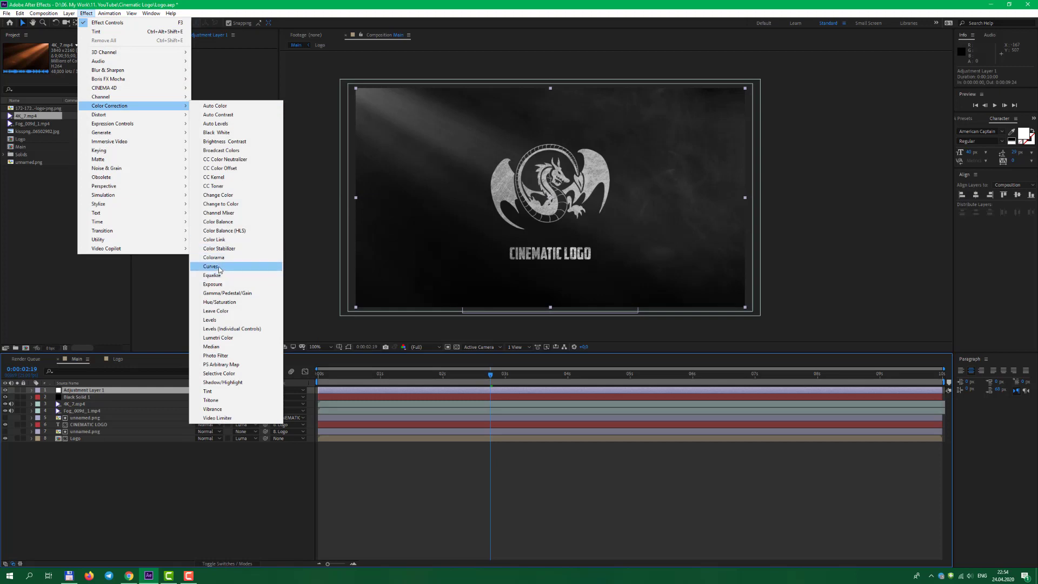
left_click(219, 267)
left_click_drag(231, 99, 231, 99)
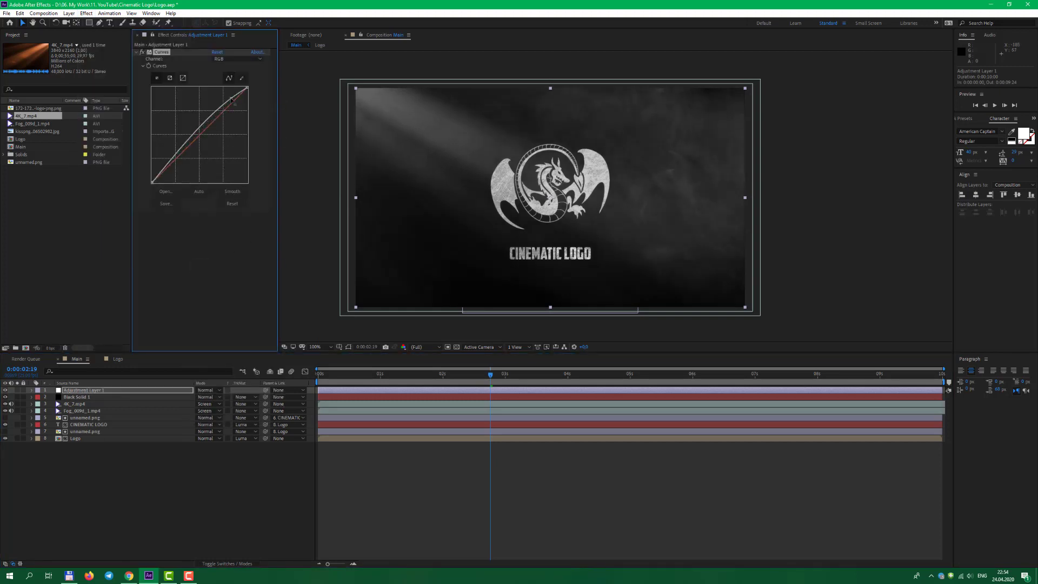
left_click_drag(163, 164, 167, 169)
left_click_drag(531, 199, 532, 201)
left_click(128, 466)
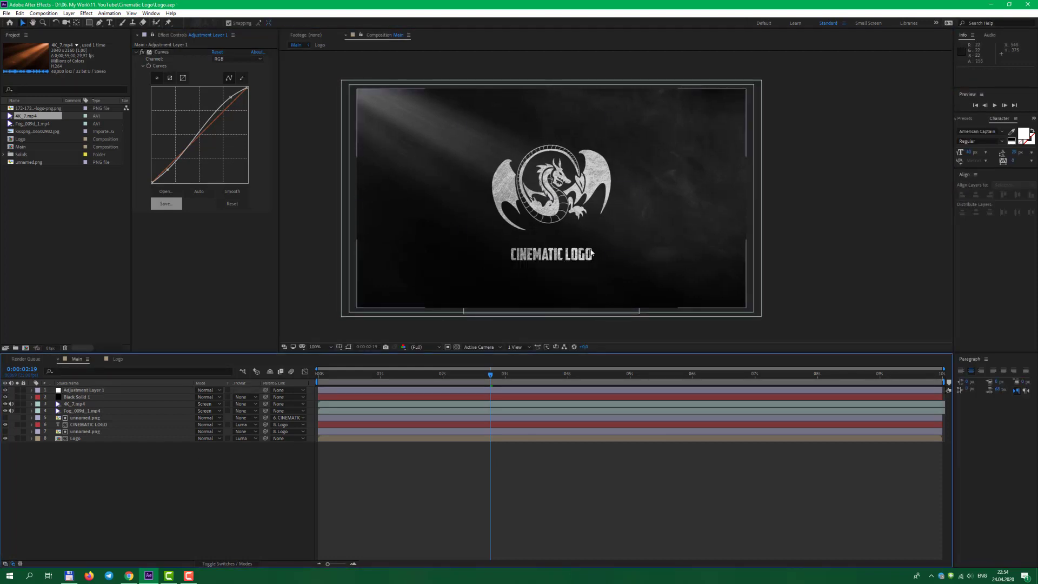
left_click_drag(576, 192, 540, 204)
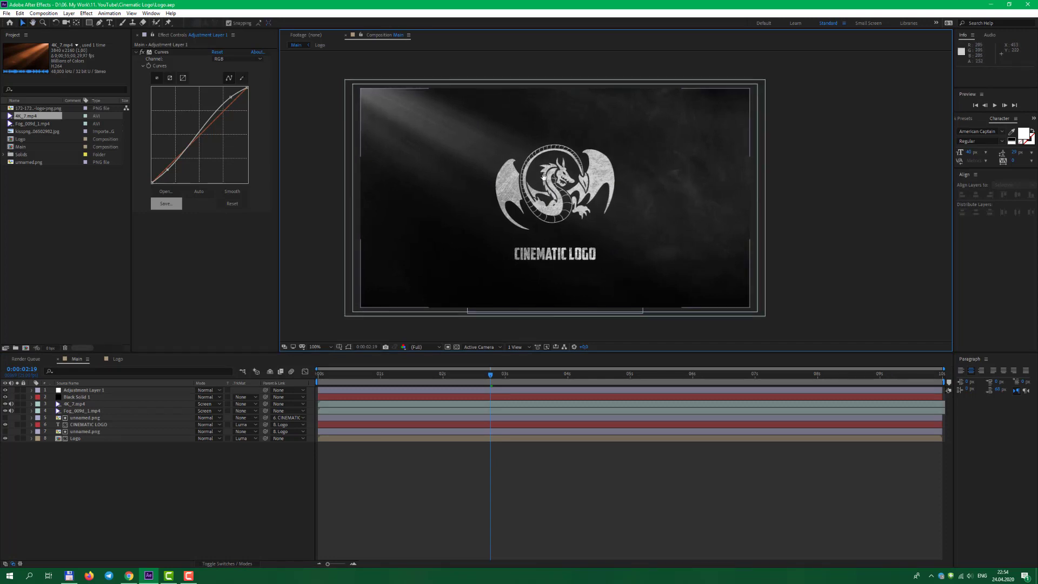
left_click(37, 238)
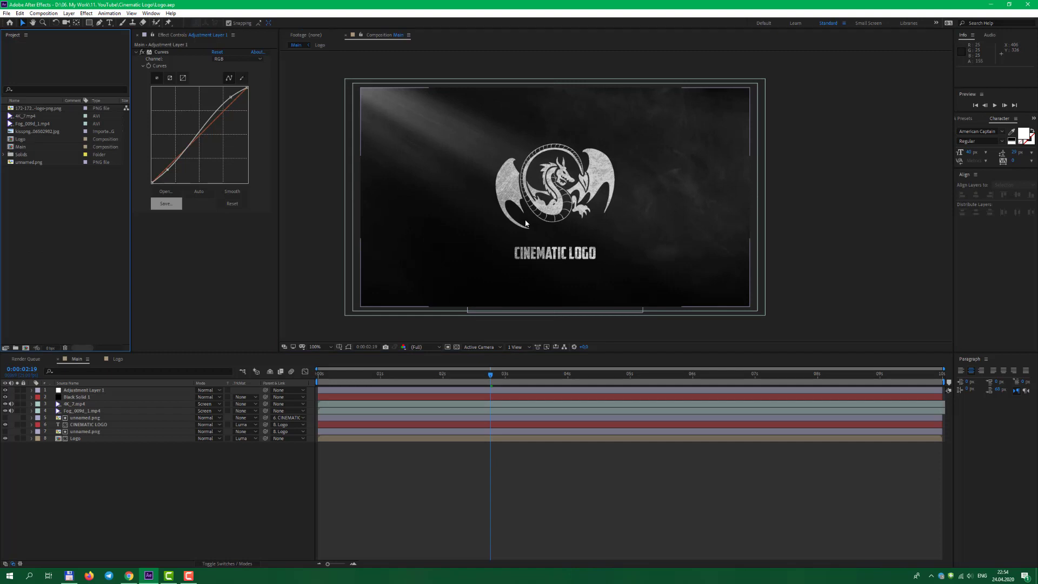
left_click_drag(546, 188, 489, 195)
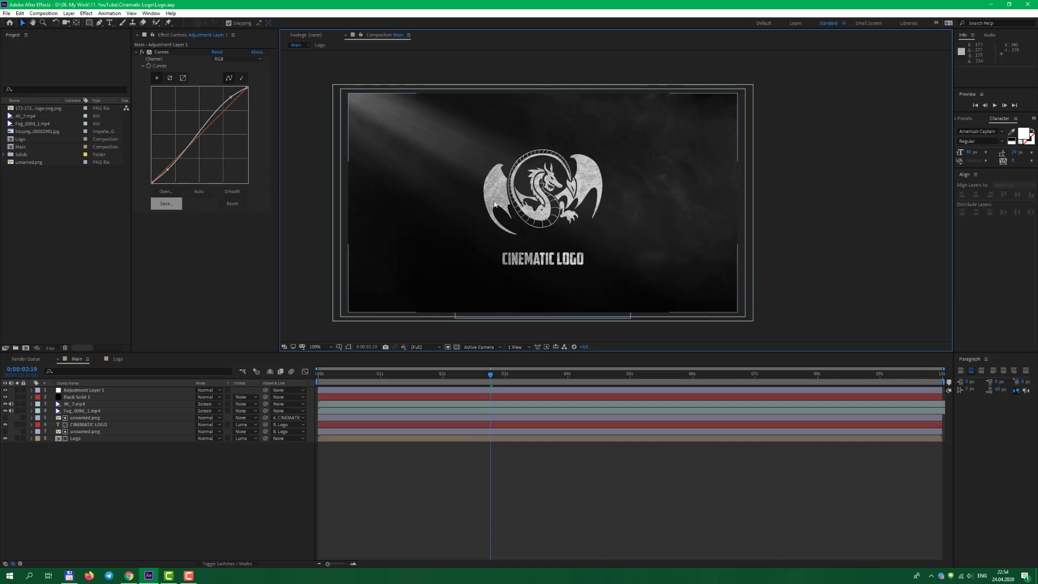
left_click_drag(421, 196, 422, 205)
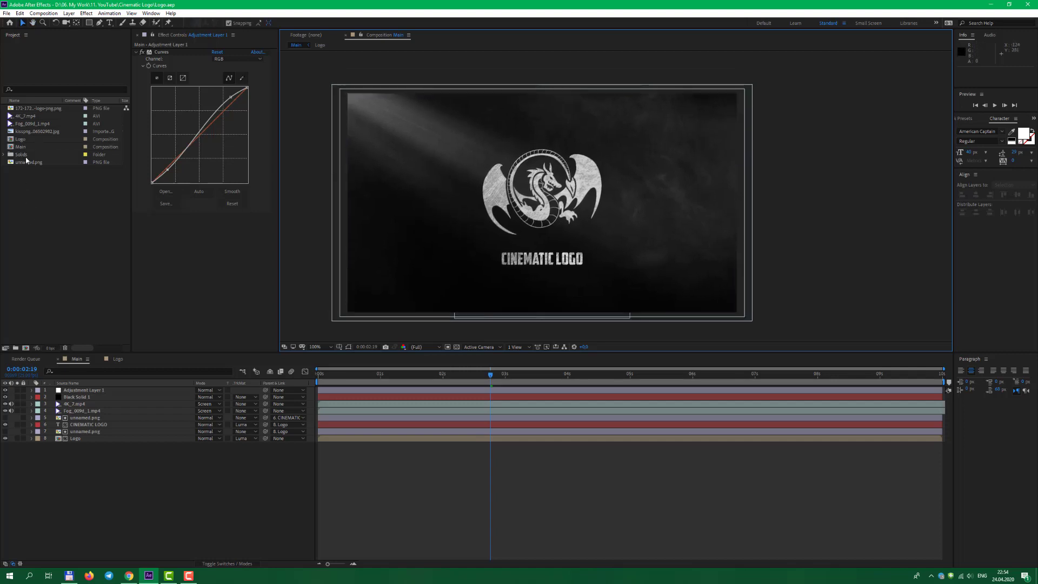
Step: In the Logo comp, replace the dragon with the kisspng emblem at 48% scale
double_click(20, 139)
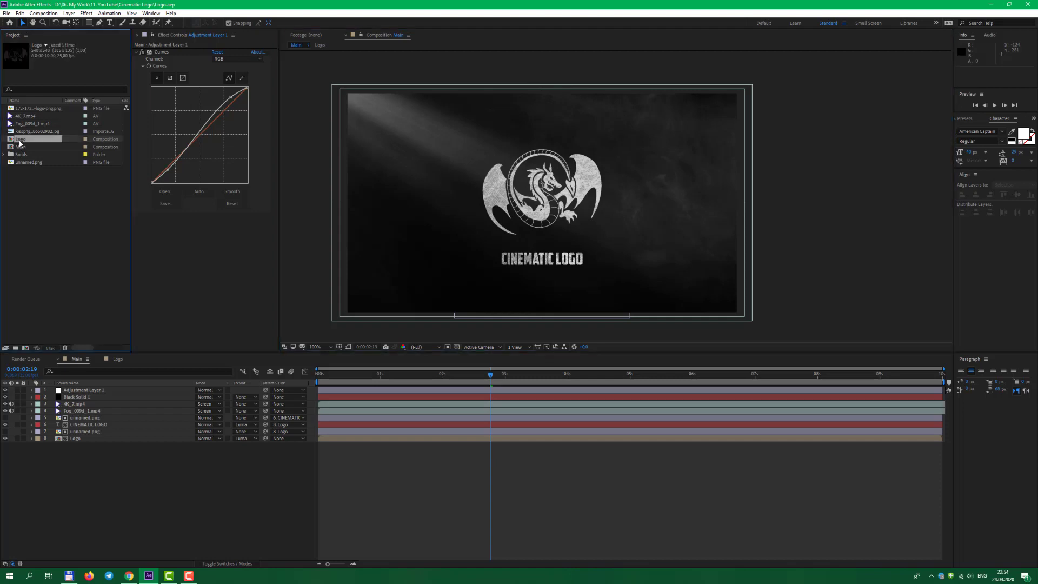
left_click(92, 390)
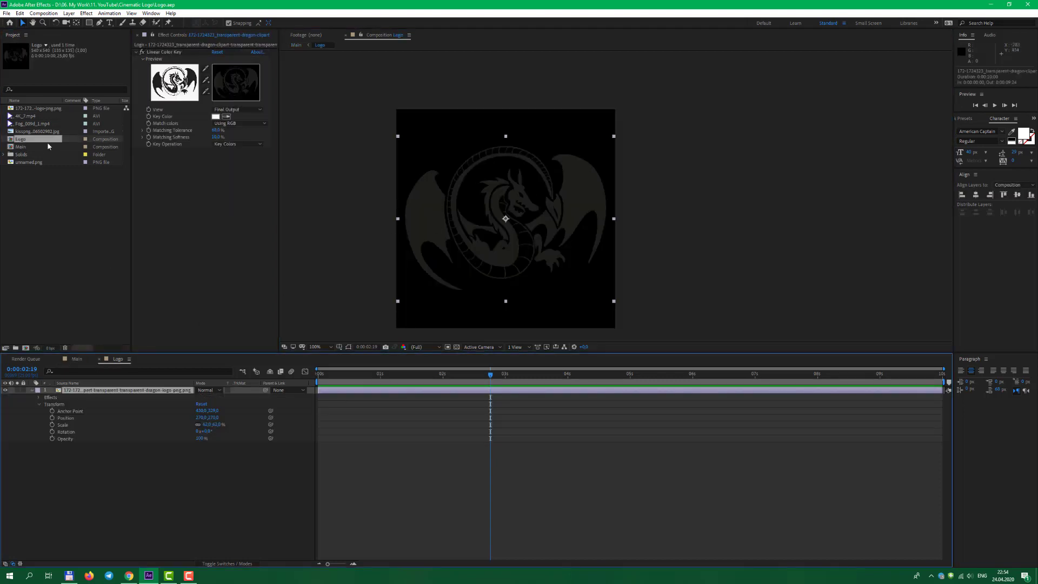
left_click(30, 132)
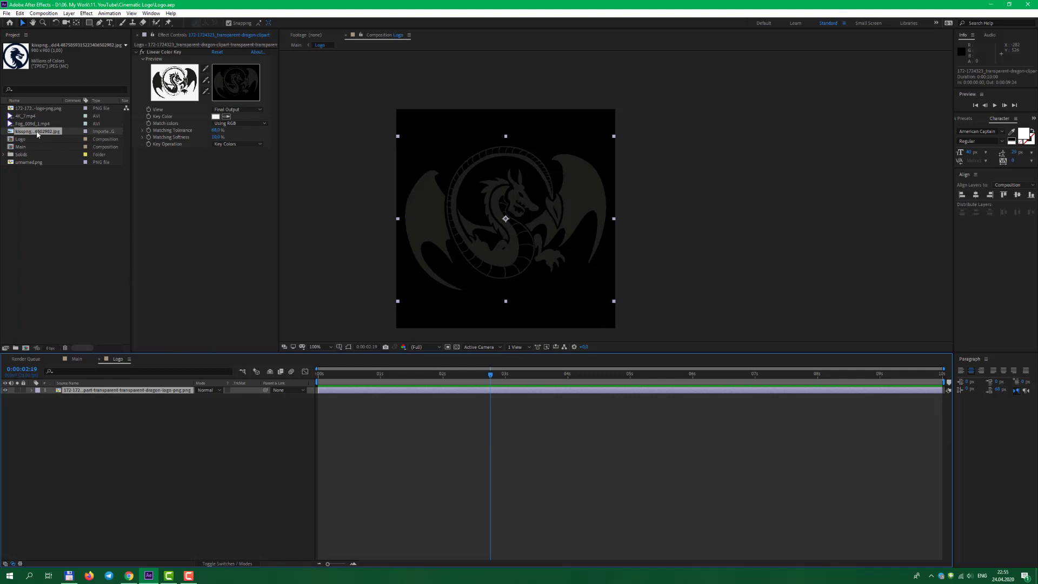
left_click_drag(36, 134, 122, 424)
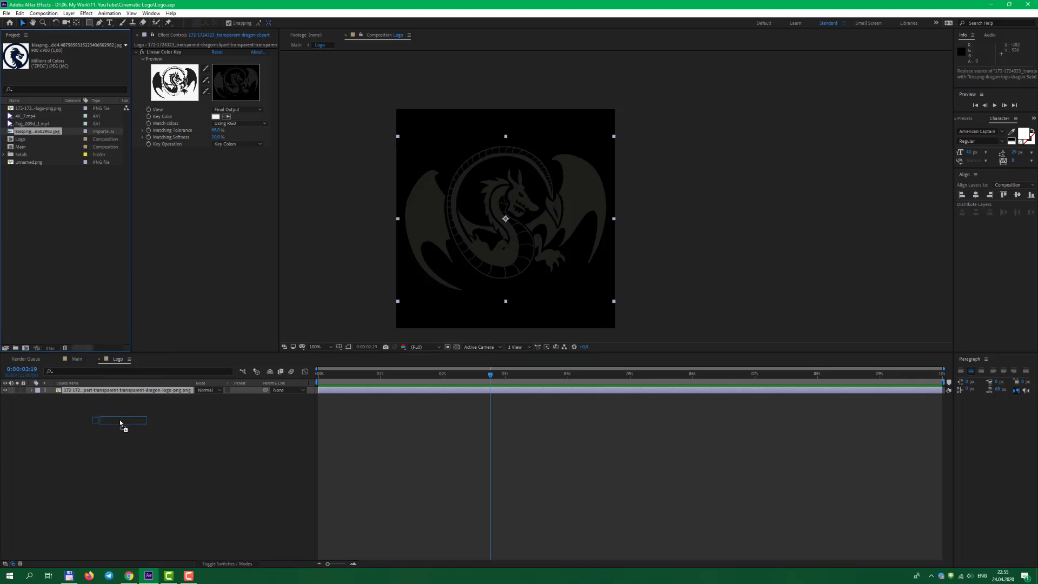
left_click_drag(120, 423, 123, 424)
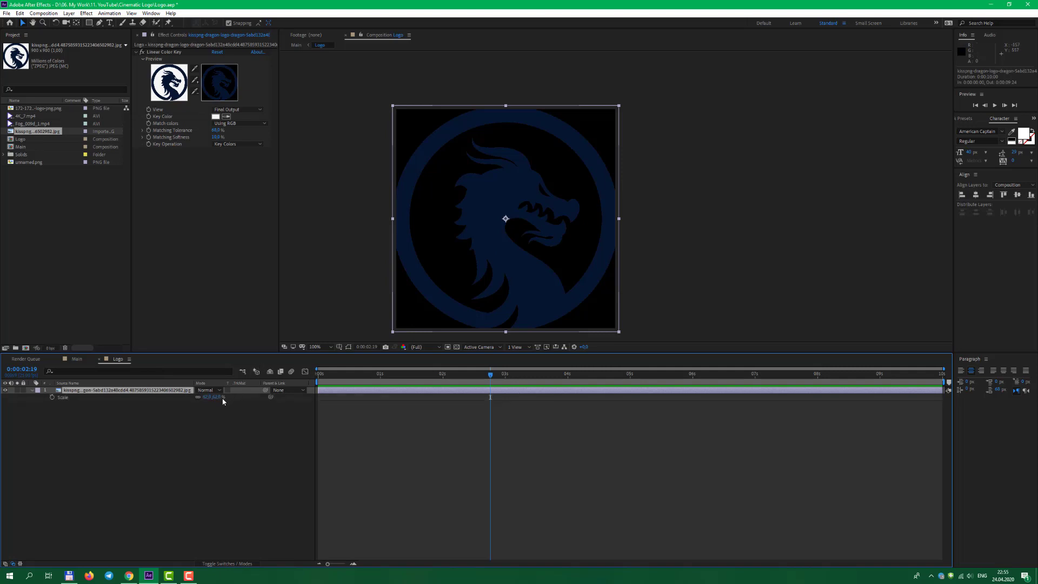
left_click_drag(218, 400, 210, 400)
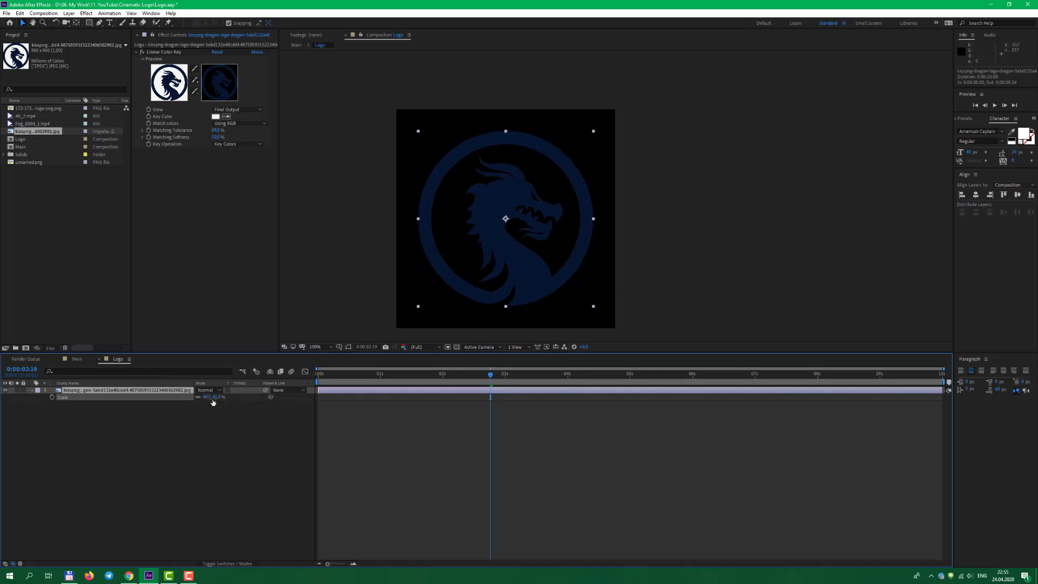
left_click(295, 45)
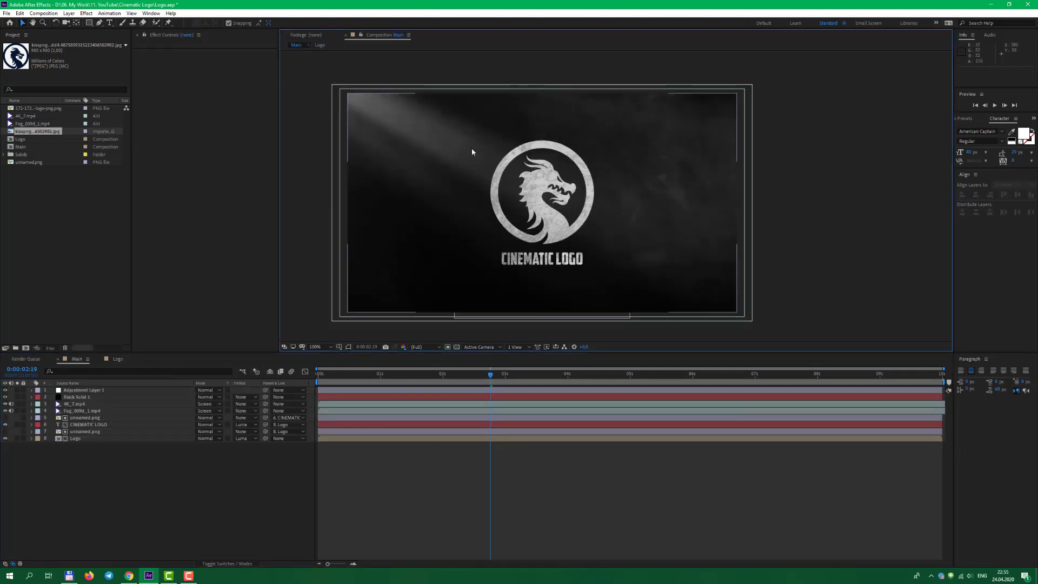
Step: Scrub back through the fade-in from about one second to the three-second mark
left_click_drag(426, 374, 385, 374)
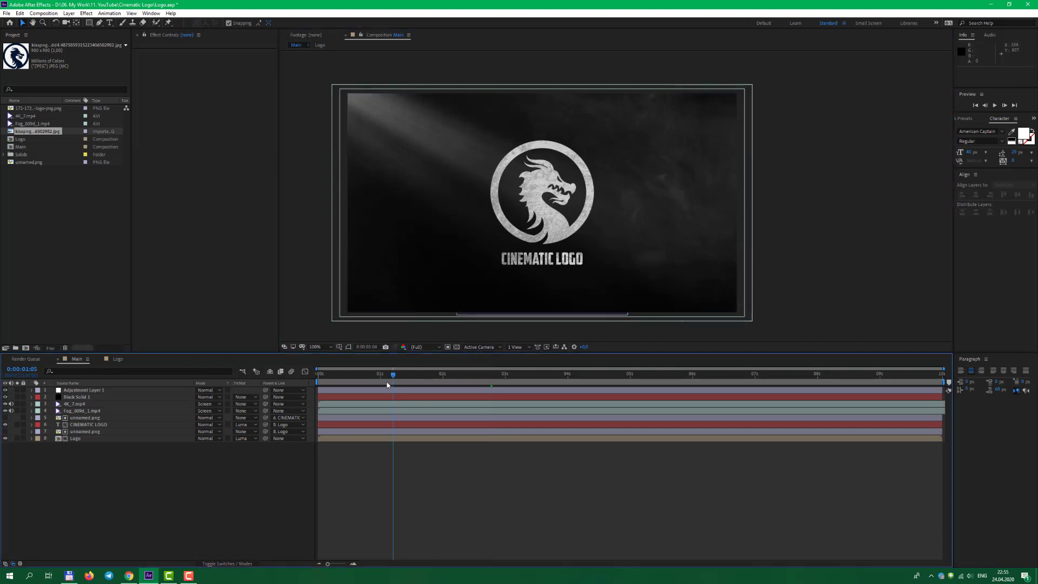
left_click(398, 383)
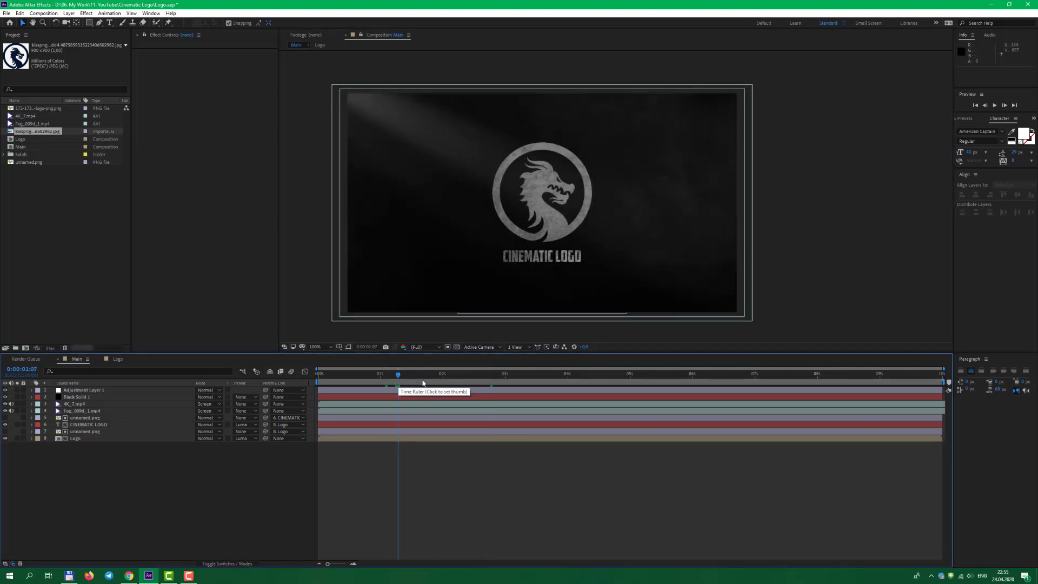
left_click(422, 383)
left_click(470, 385)
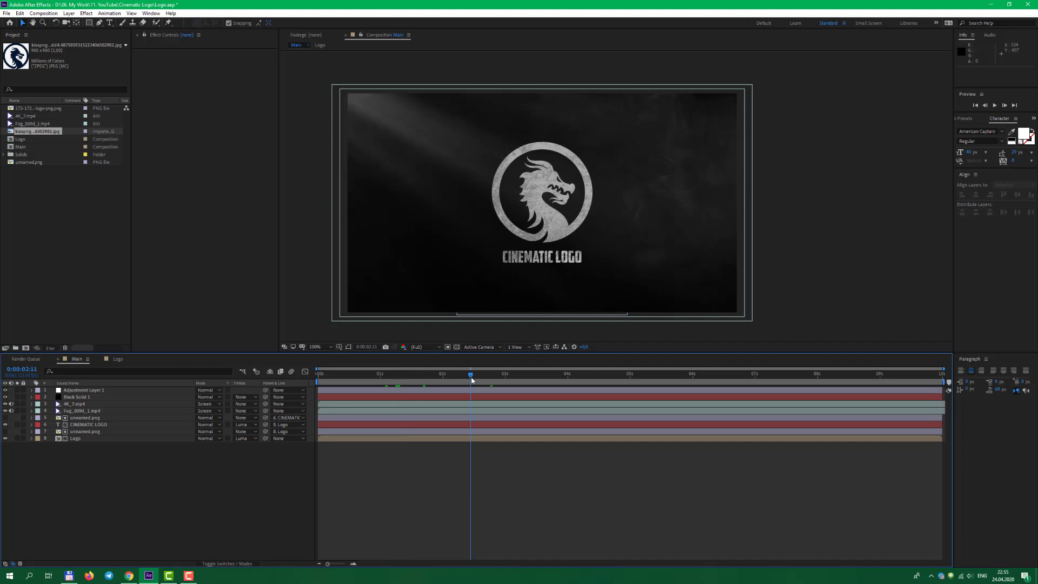
left_click(530, 385)
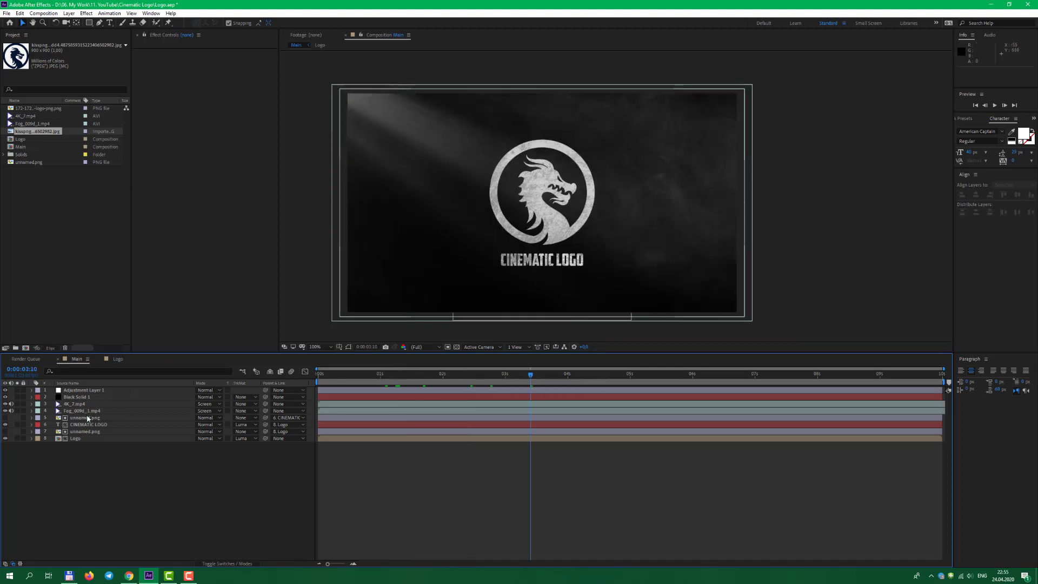
Step: Select the CINEMATIC LOGO title layer and nudge it slightly lower
left_click(517, 264)
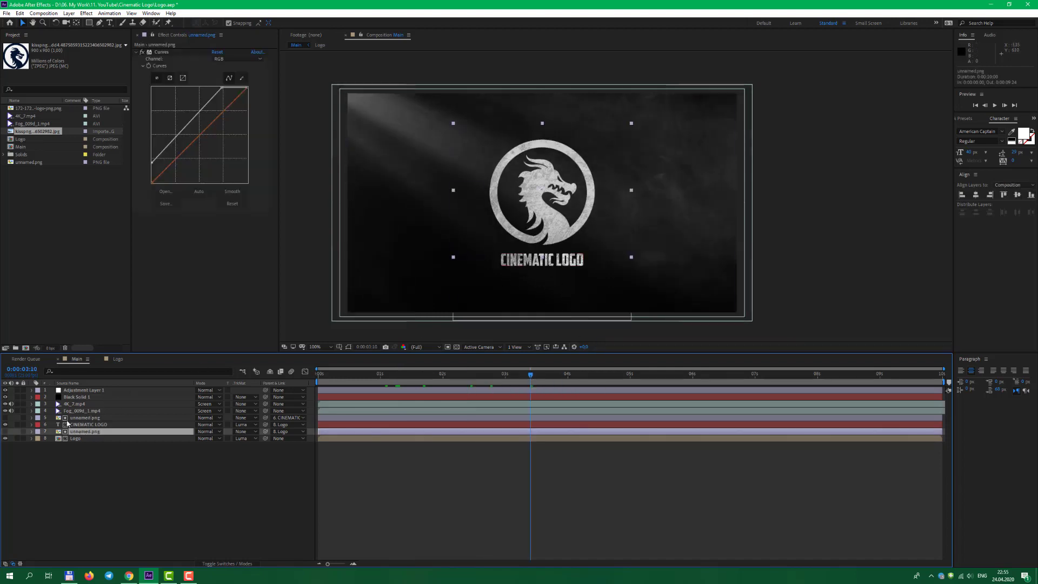
left_click(519, 261)
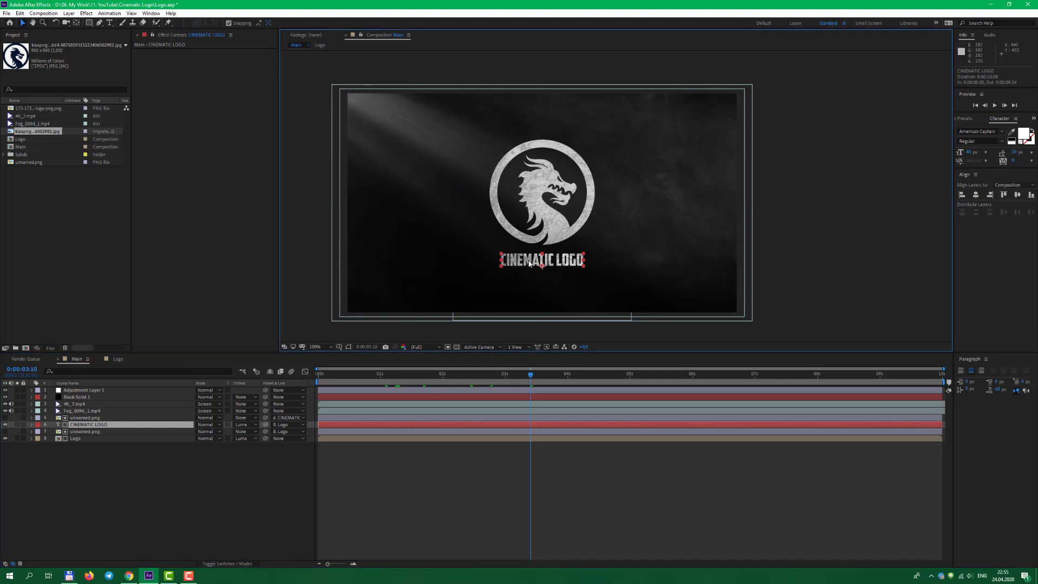
left_click_drag(528, 262, 529, 264)
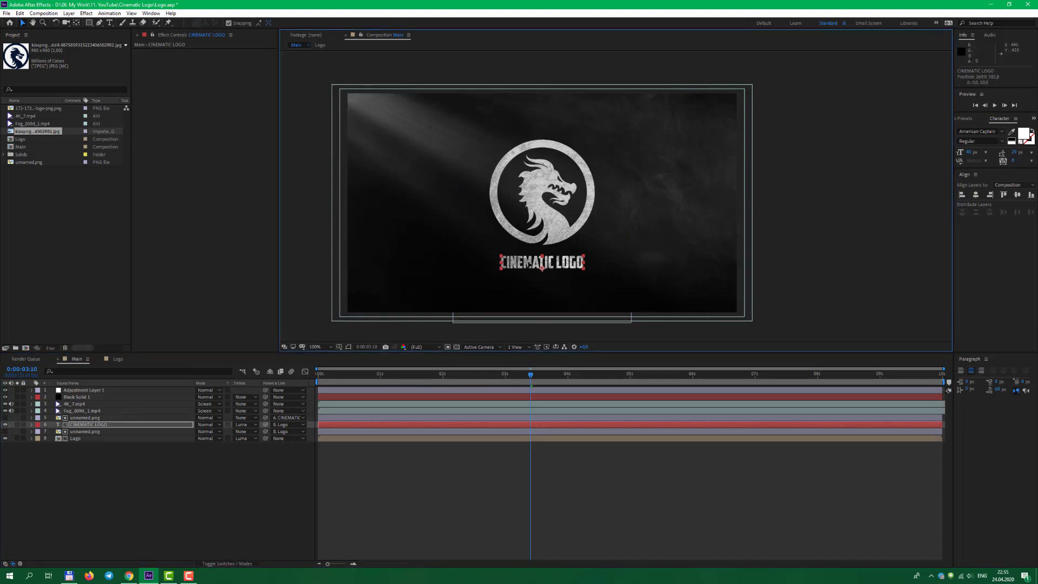
Step: Insert 'DARK' before CINEMATIC so the title reads 'DARK CINEMATIC LOGO', then preview playback
double_click(529, 265)
left_click(501, 262)
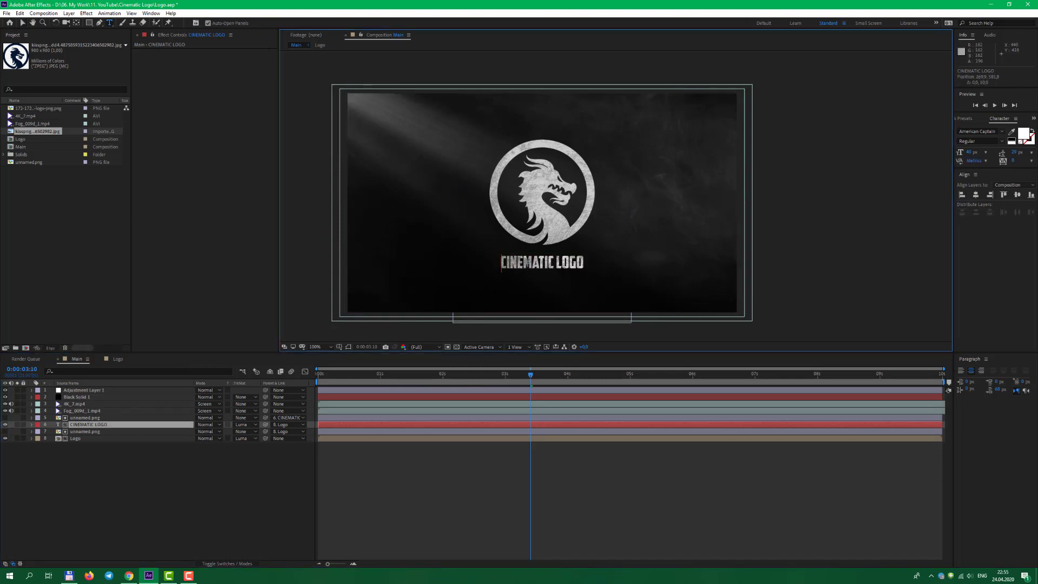
type("DARK")
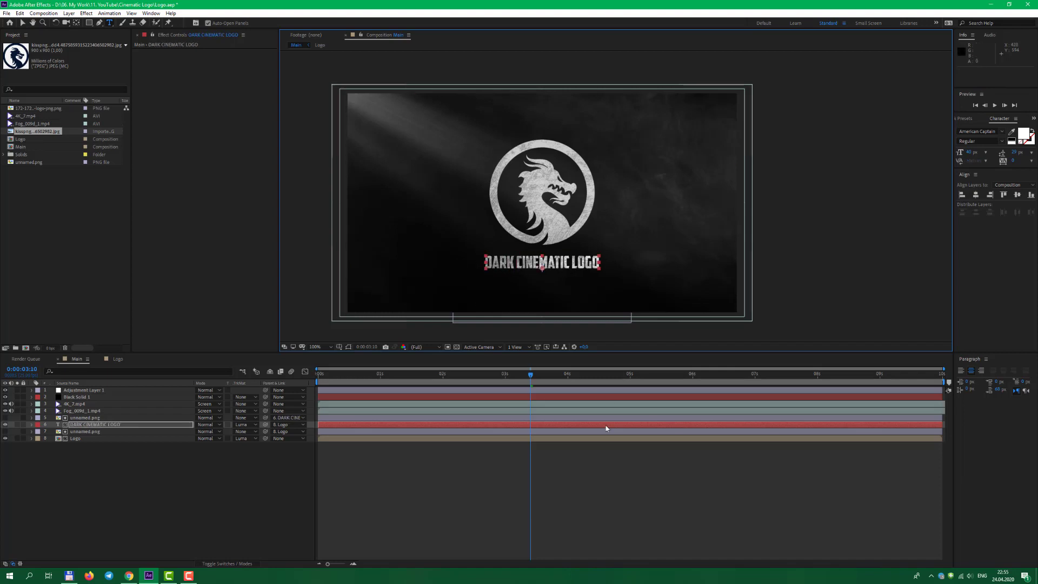
left_click(481, 470)
key("space")
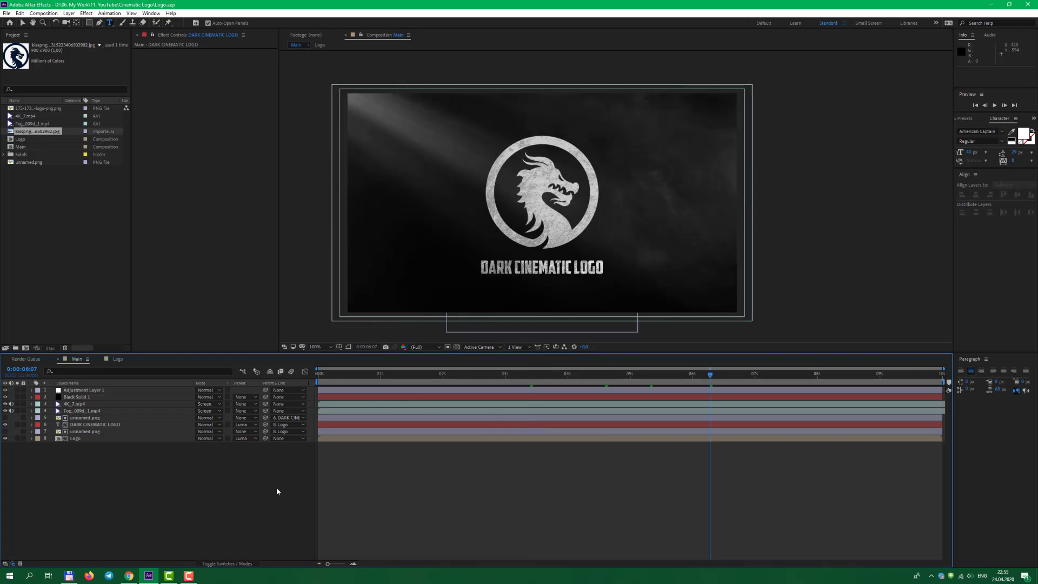